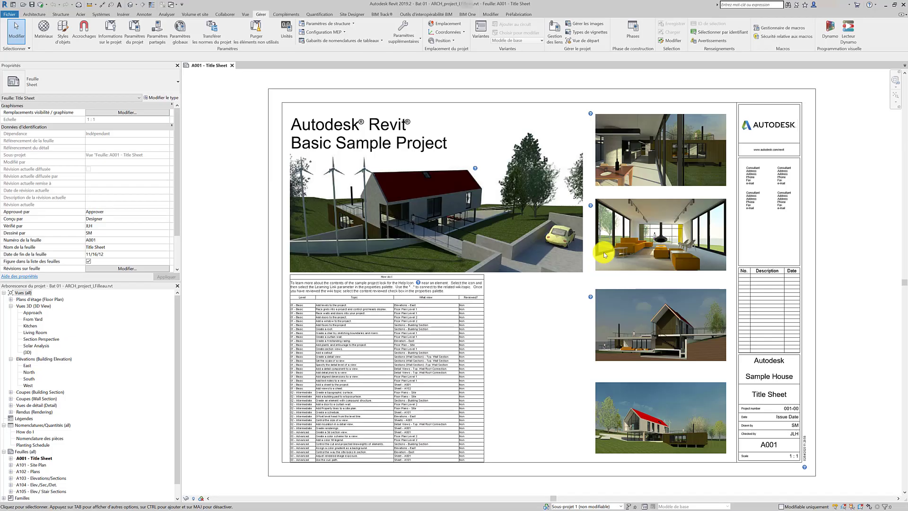
# - Launch Dynamo 2.0.3 from Revit and open its online package search
pyautogui.click(830, 29)
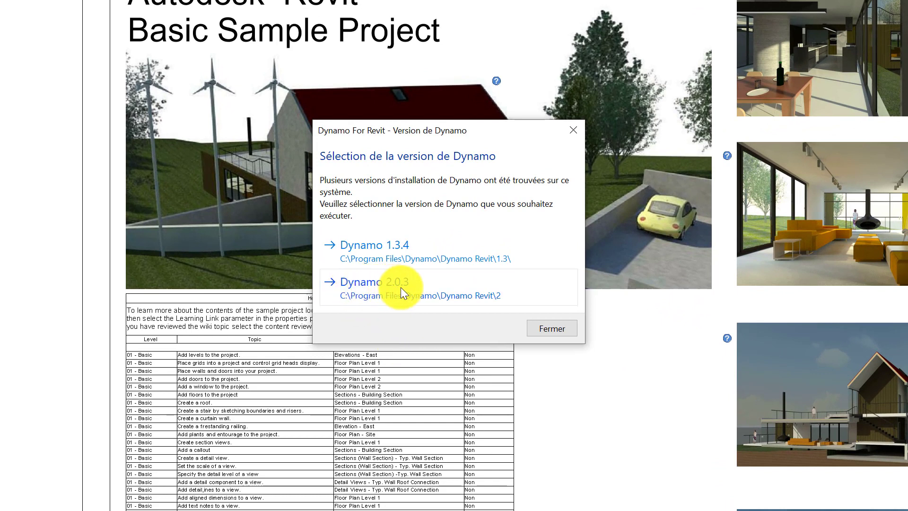
pyautogui.click(491, 302)
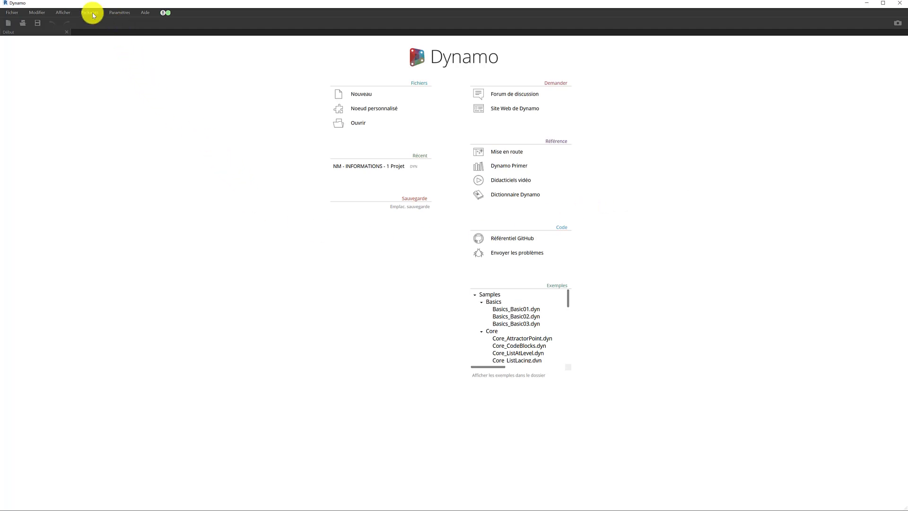
pyautogui.click(91, 13)
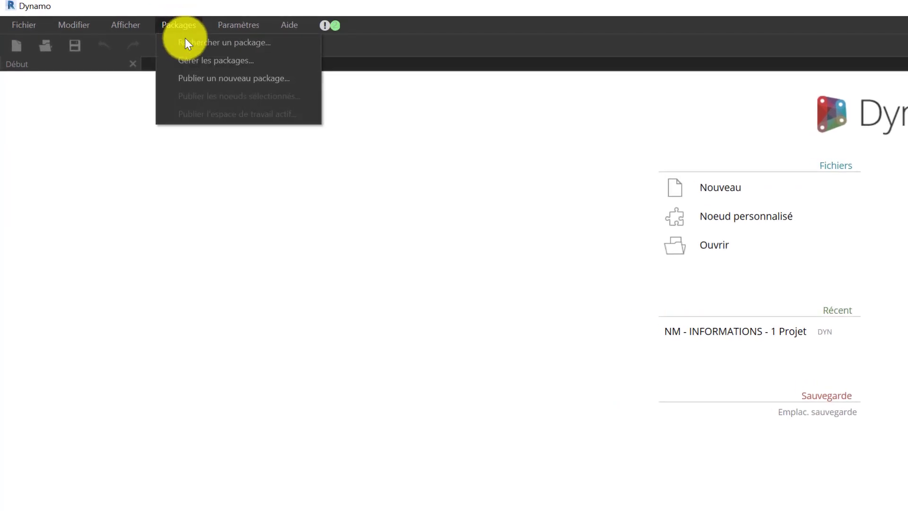
pyautogui.click(185, 40)
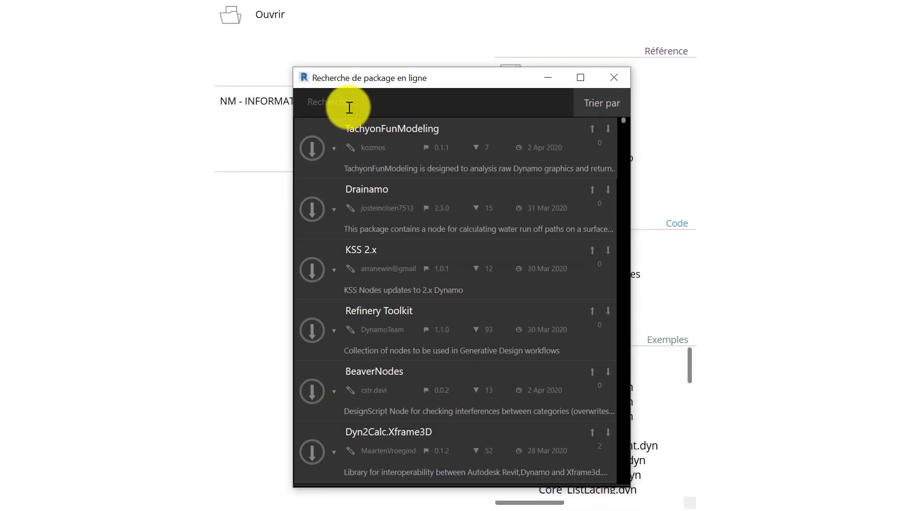
# - Search the online packages for "Mybim", install MyBIMtheque_d2 version 19.2.10, and close the package search
pyautogui.click(352, 108)
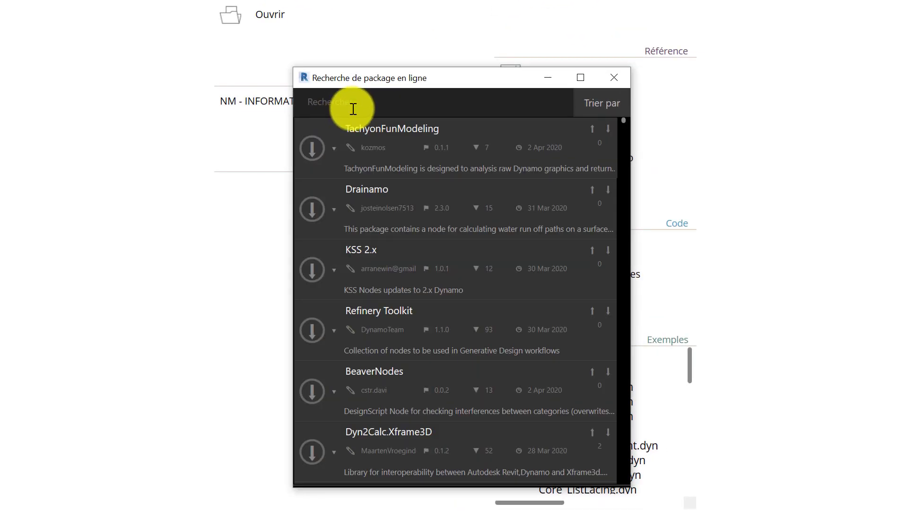
pyautogui.write('Mybim')
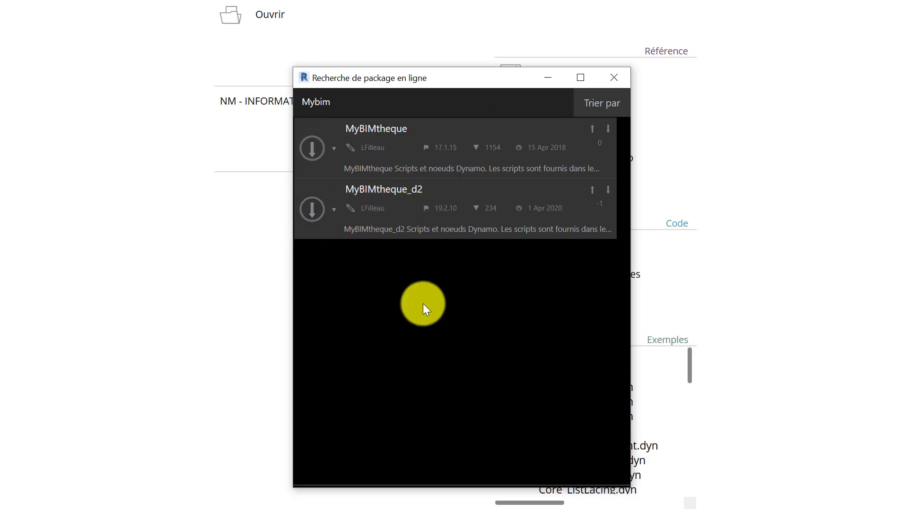
pyautogui.click(313, 211)
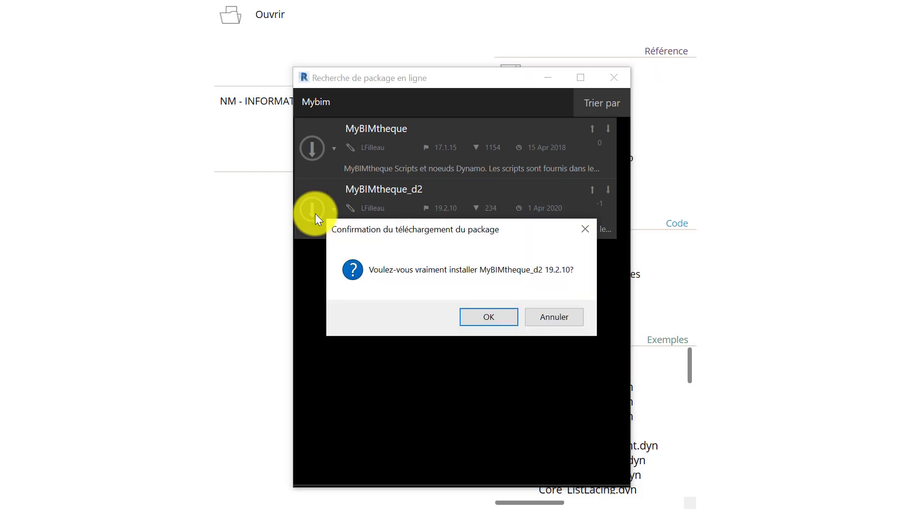
pyautogui.click(498, 316)
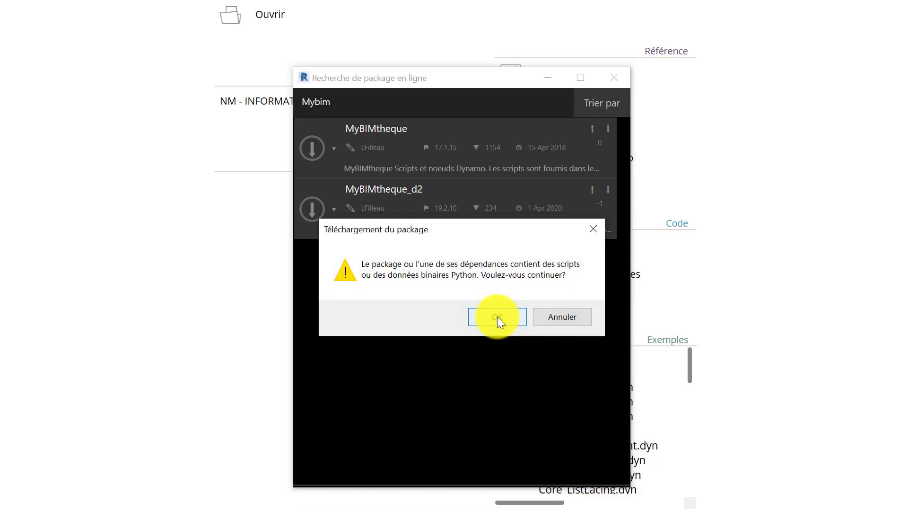
pyautogui.click(497, 316)
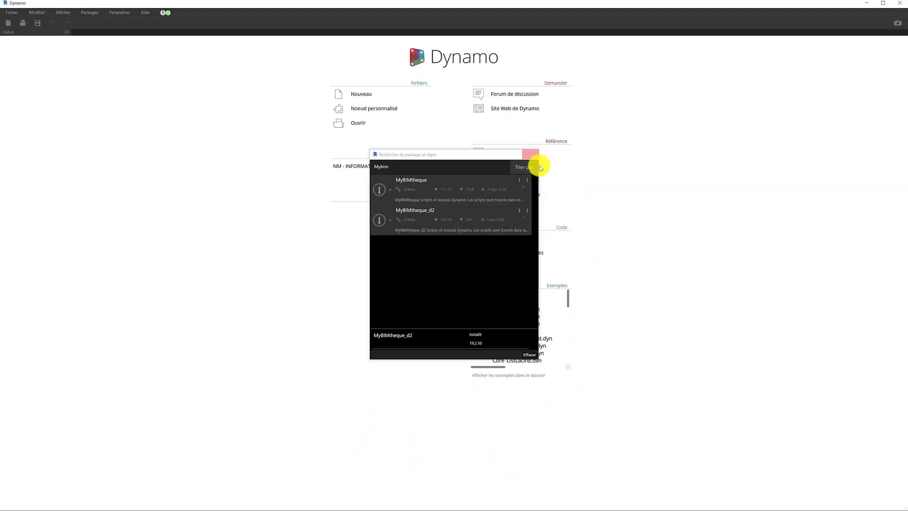
pyautogui.click(532, 155)
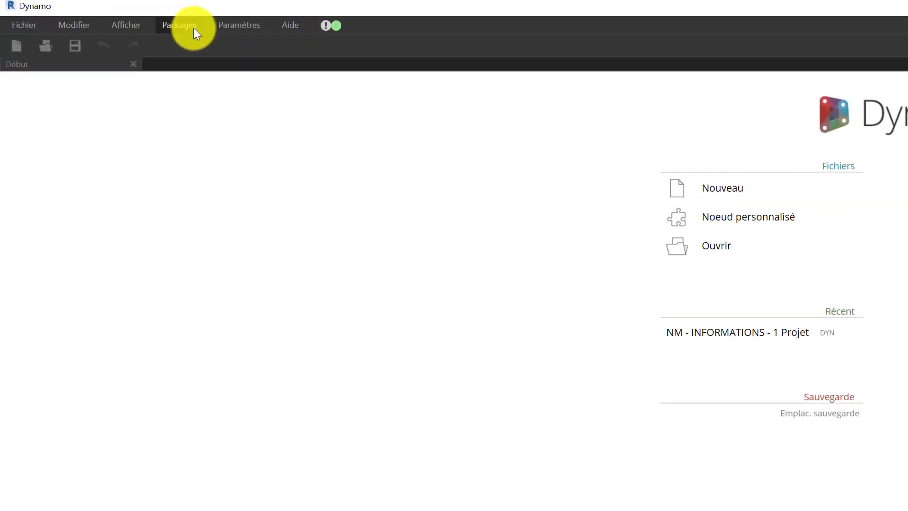
# - Show the root directory of the installed MyBIMtheque_d2 package and open its extra folder
pyautogui.click(194, 27)
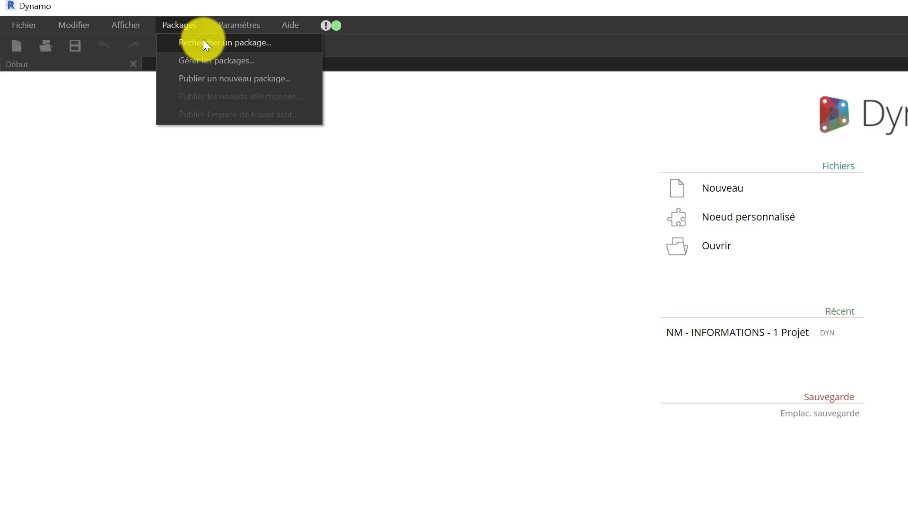
pyautogui.click(216, 62)
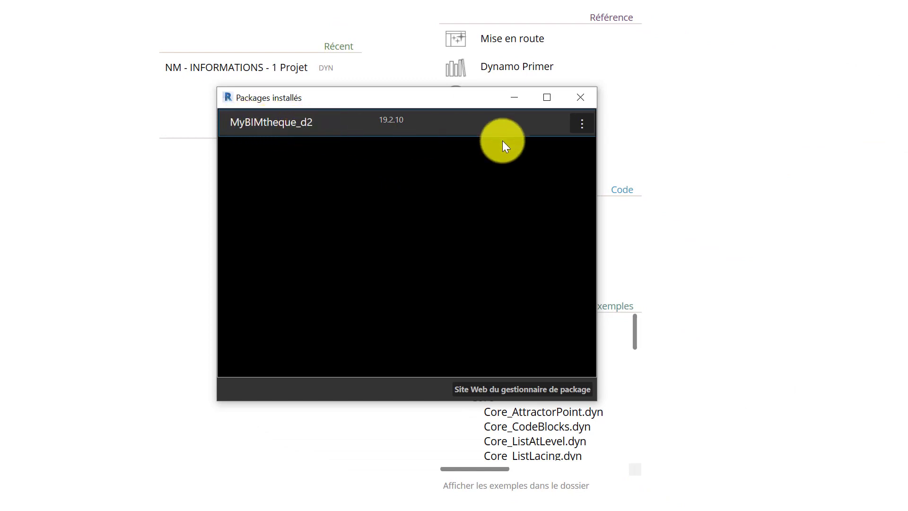
pyautogui.click(582, 124)
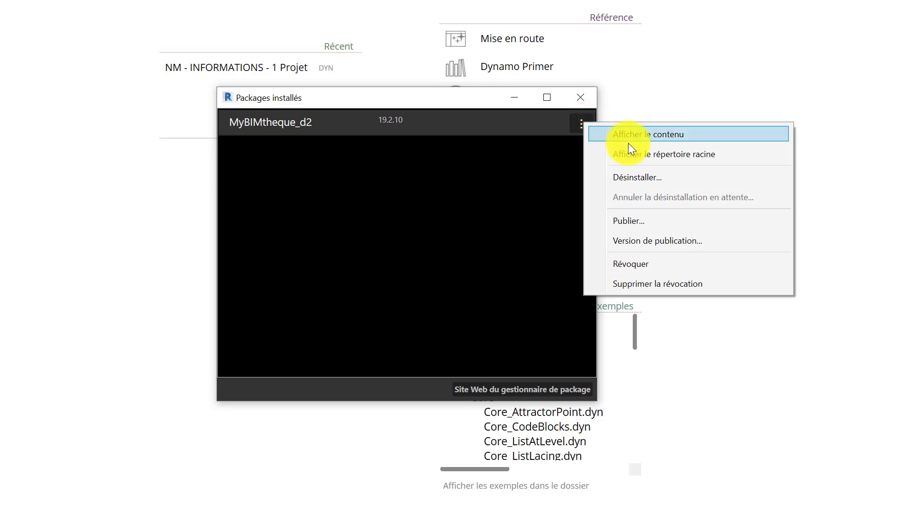
pyautogui.click(642, 153)
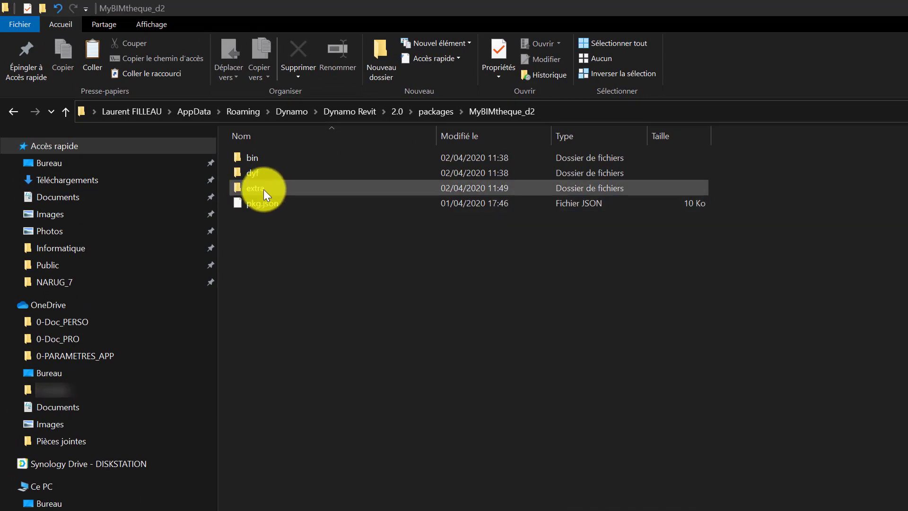
pyautogui.doubleClick(263, 190)
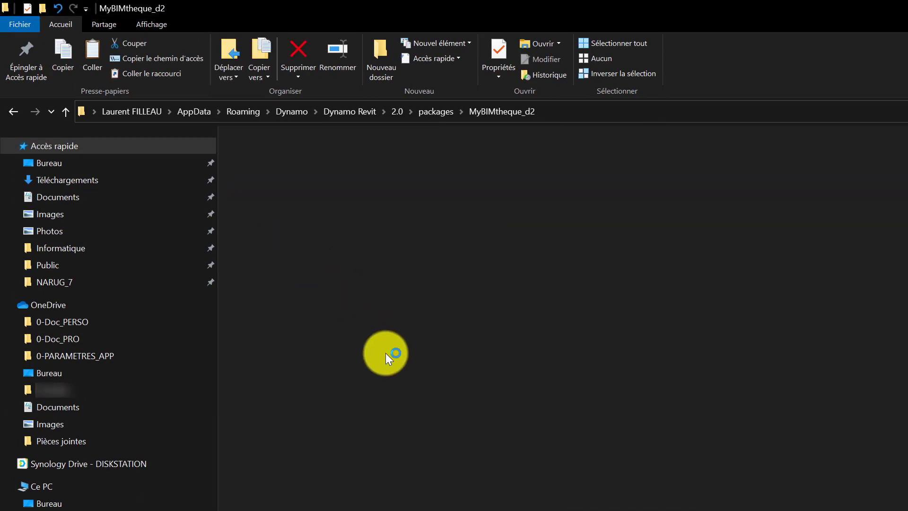
# - Copy the Scripts and Tools folders from the package's extra folder to the Bureau folder
pyautogui.click(260, 157)
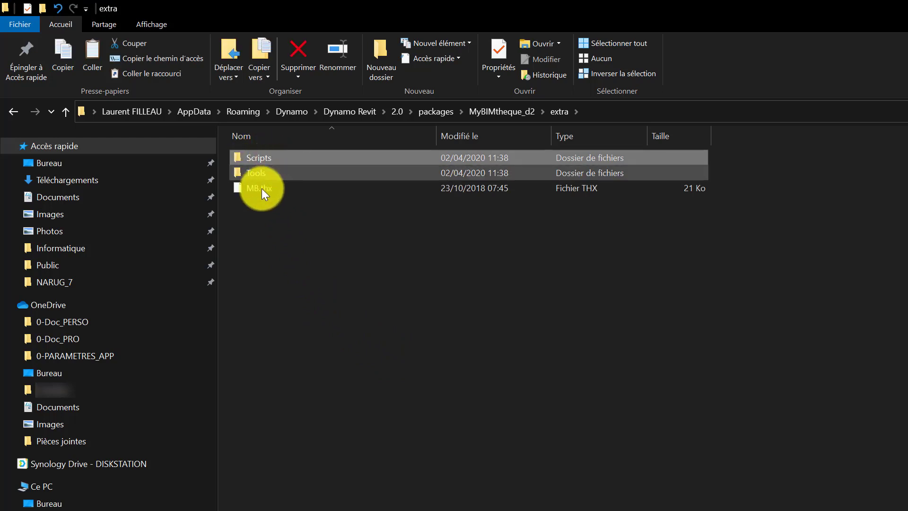
pyautogui.click(255, 172)
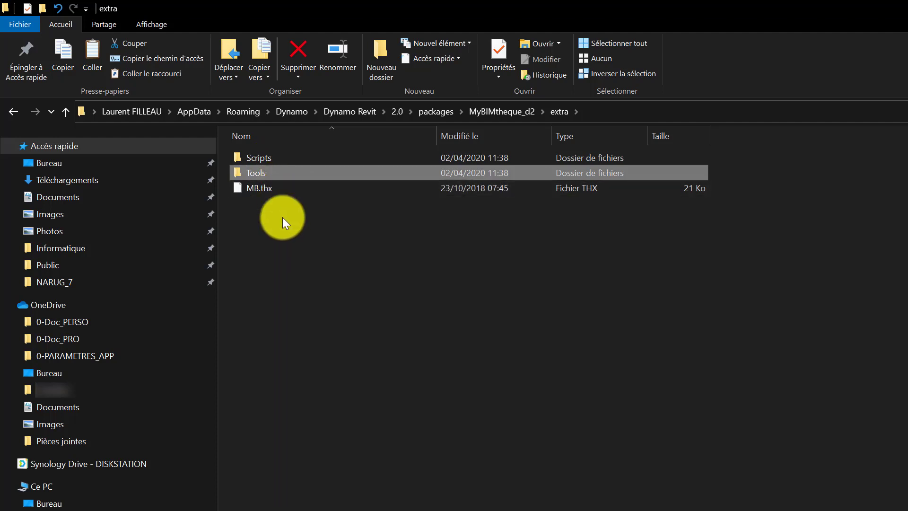
pyautogui.keyDown('ctrl'); pyautogui.click(266, 155); pyautogui.keyUp('ctrl')
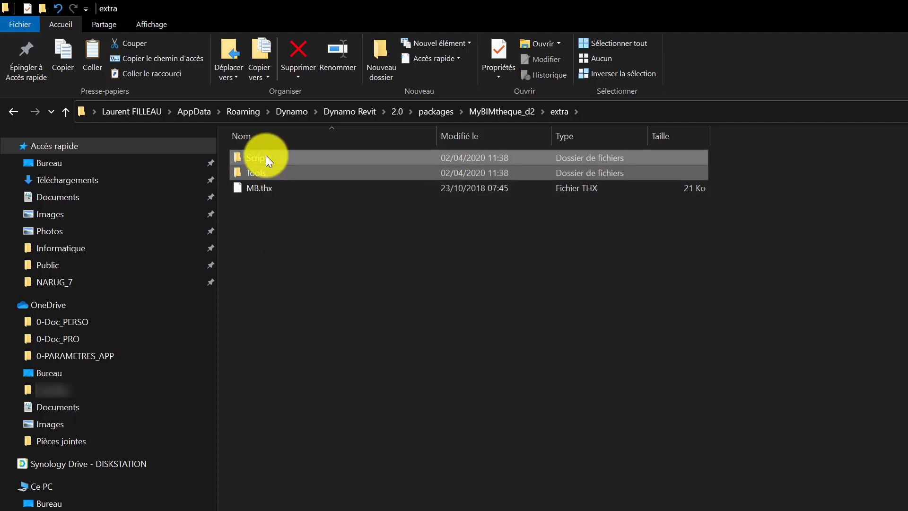
pyautogui.click(110, 163)
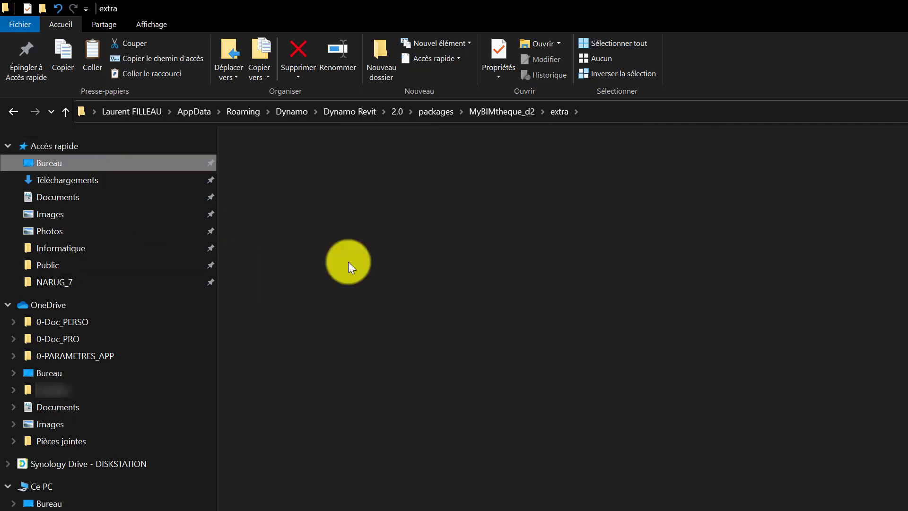
pyautogui.rightClick(273, 237)
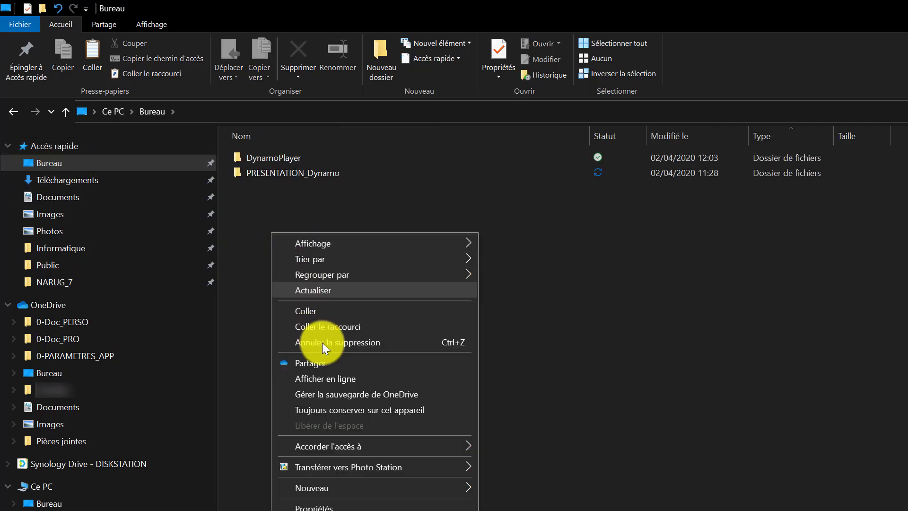
pyautogui.click(310, 311)
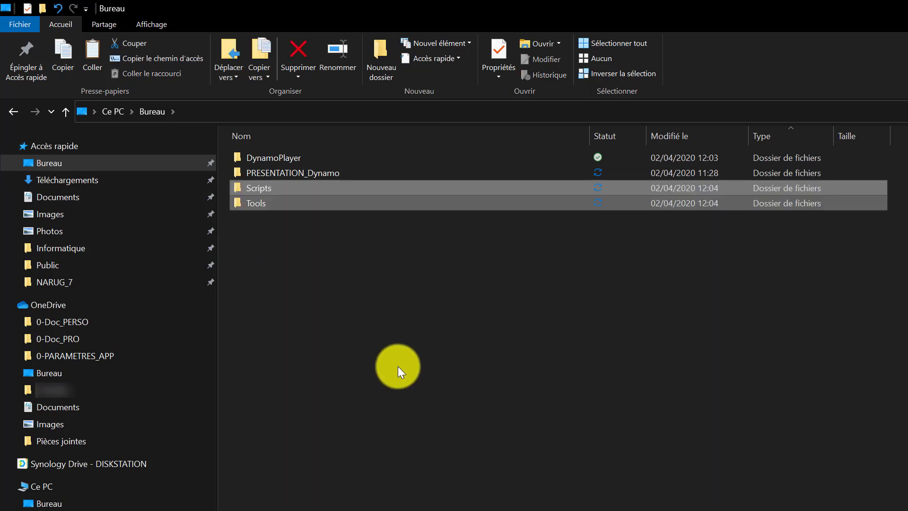
# - Move all the MyBIM DYN files from the Scripts folder on Bureau into the DynamoPlayer folder
pyautogui.doubleClick(271, 189)
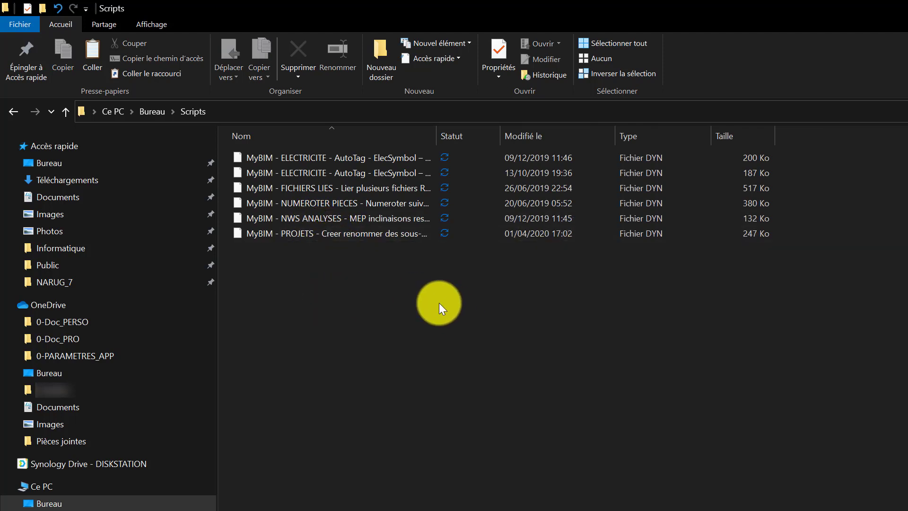
pyautogui.moveTo(439, 303); pyautogui.dragTo(331, 158)
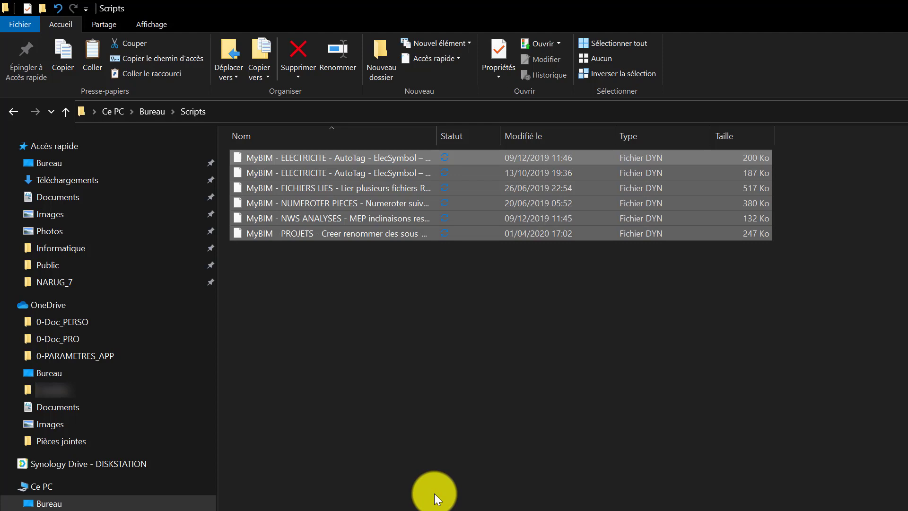
pyautogui.click(157, 115)
pyautogui.doubleClick(305, 160)
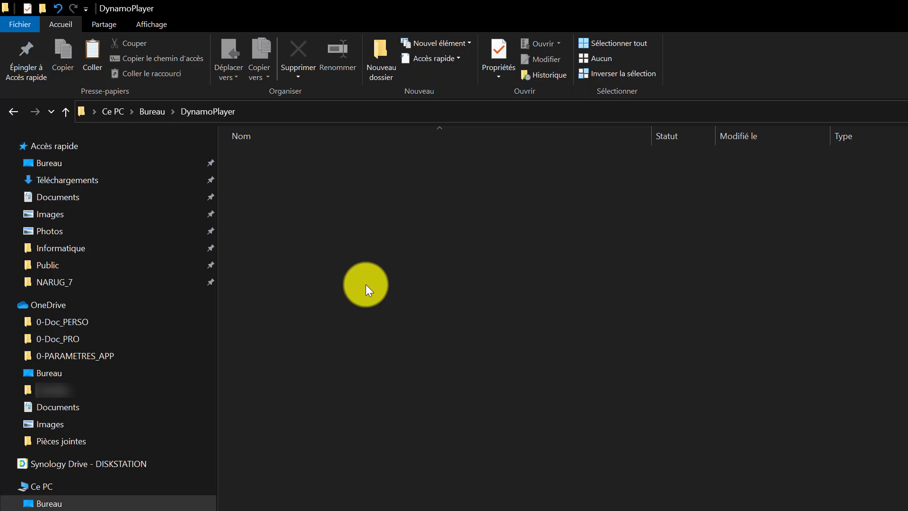
pyautogui.hotkey('ctrl', 'v')
# - Move MyBIM - PROJETS - Gestion Sous Projets.xltm from the Tools folder on Bureau to Documents > Modèles Office personnalisés
pyautogui.click(160, 114)
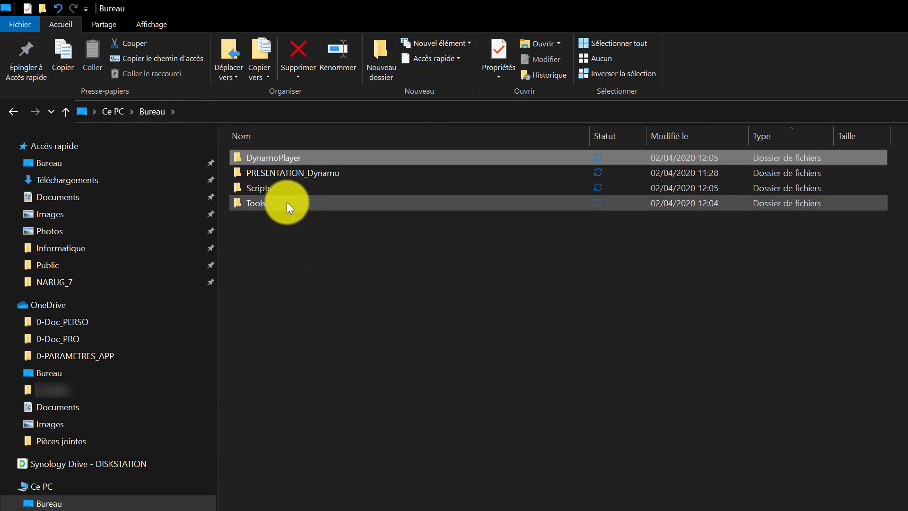
pyautogui.doubleClick(280, 203)
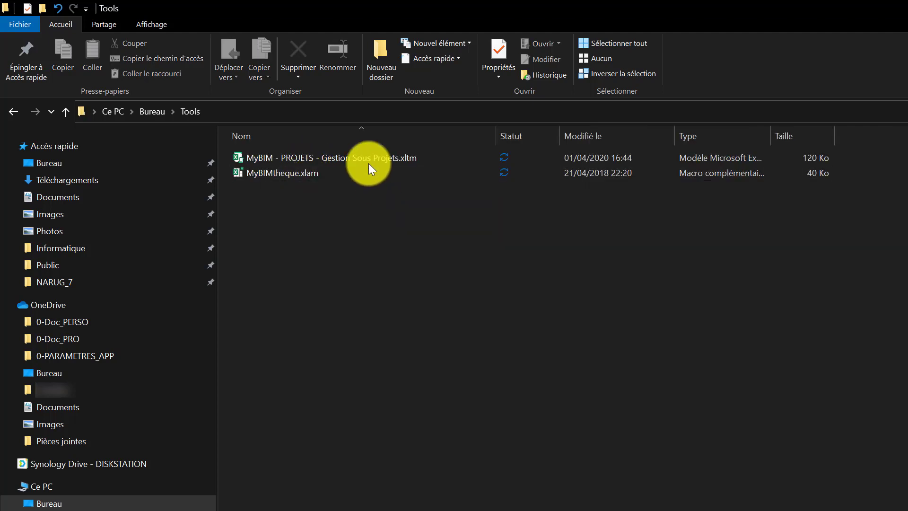
pyautogui.click(260, 163)
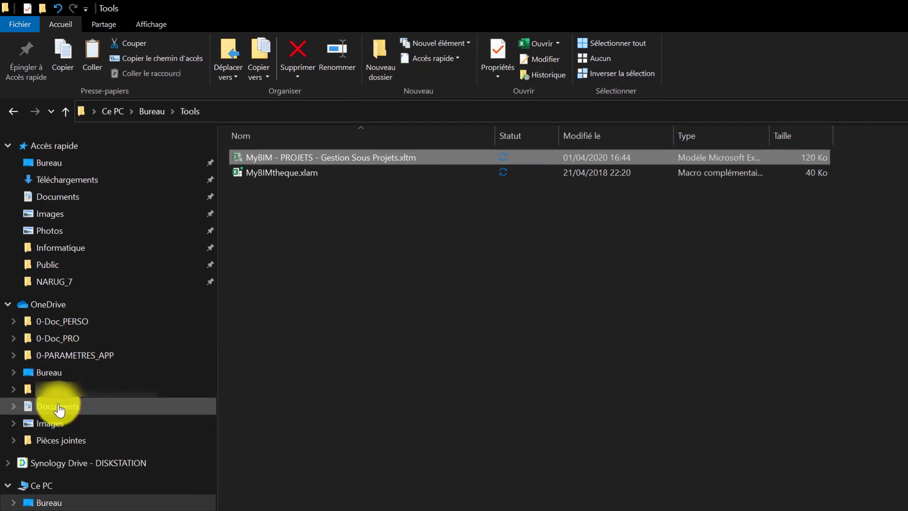
pyautogui.click(54, 389)
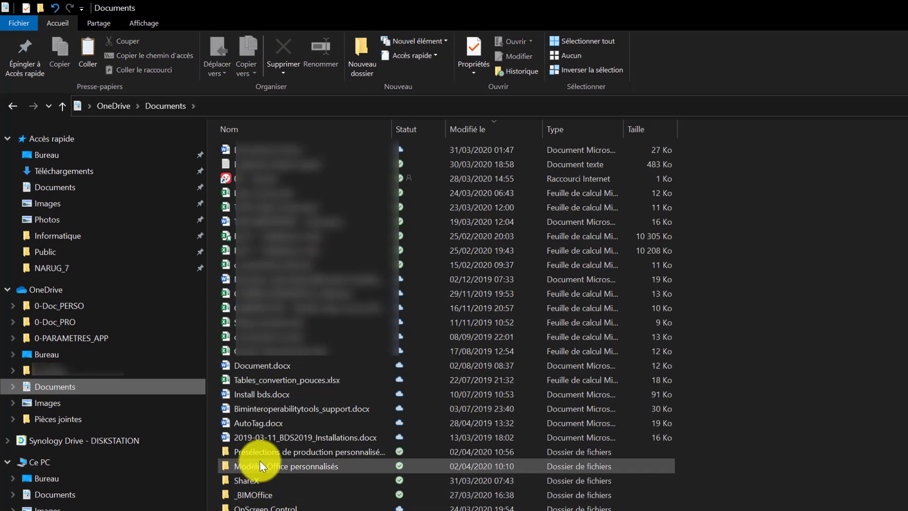
pyautogui.click(292, 466)
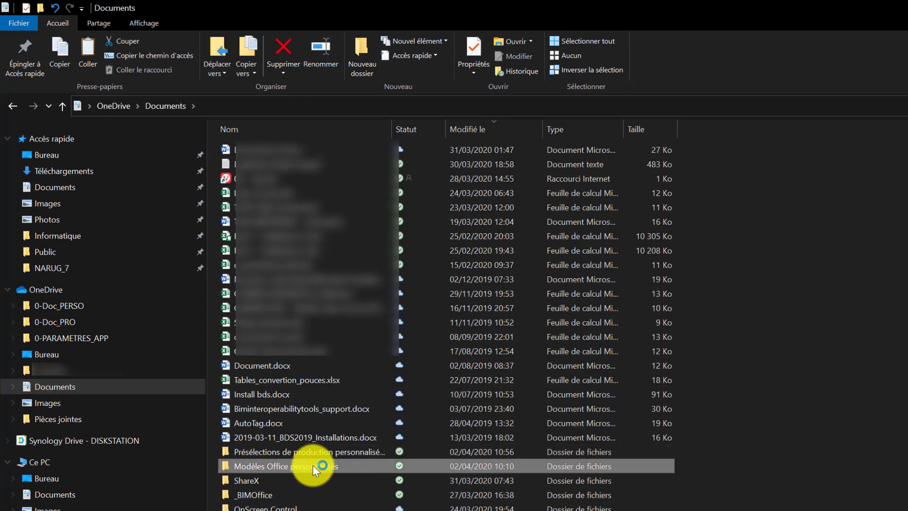
pyautogui.doubleClick(313, 464)
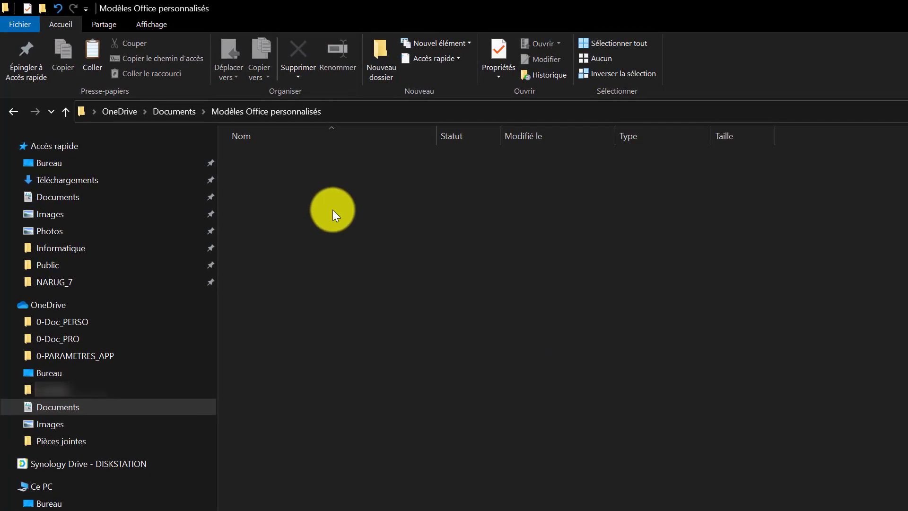
pyautogui.rightClick(330, 202)
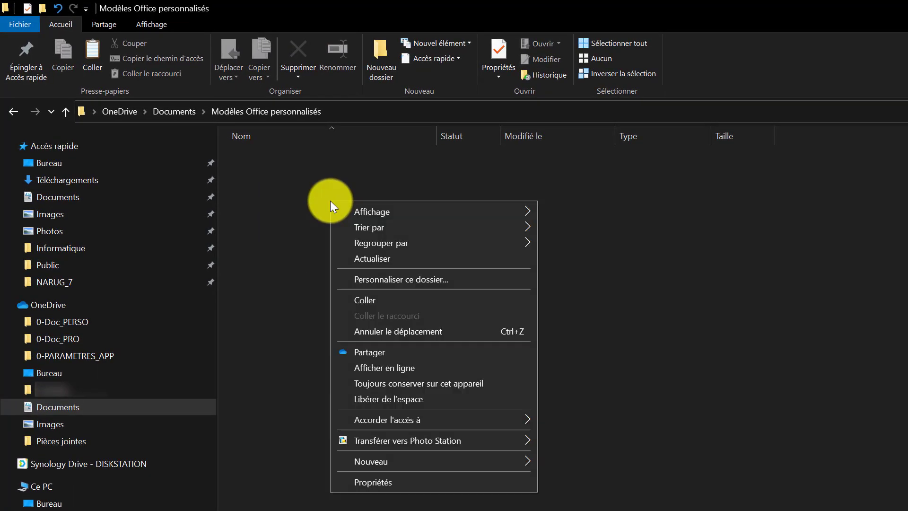
pyautogui.click(373, 300)
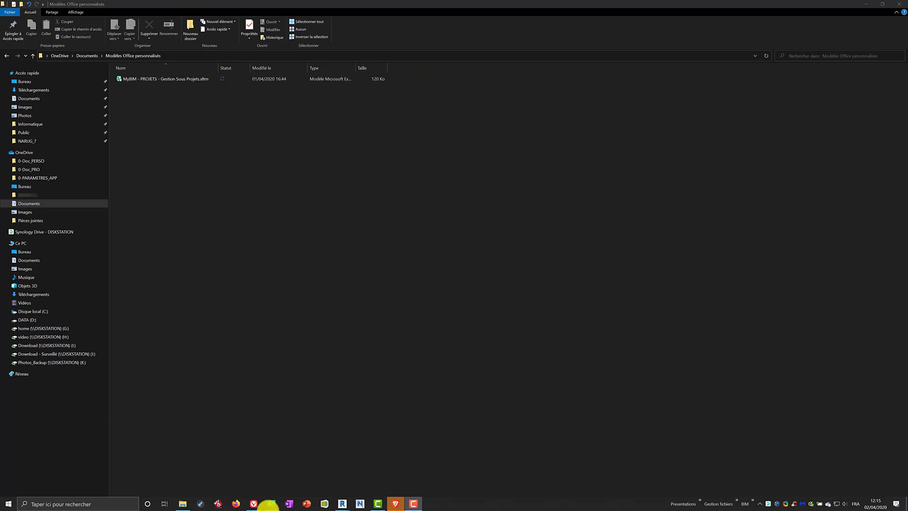
# - Switch to Excel and pin the personal template MyBIM - PROJETS - Gestion Sous Projets among the new-workbook templates
pyautogui.click(271, 503)
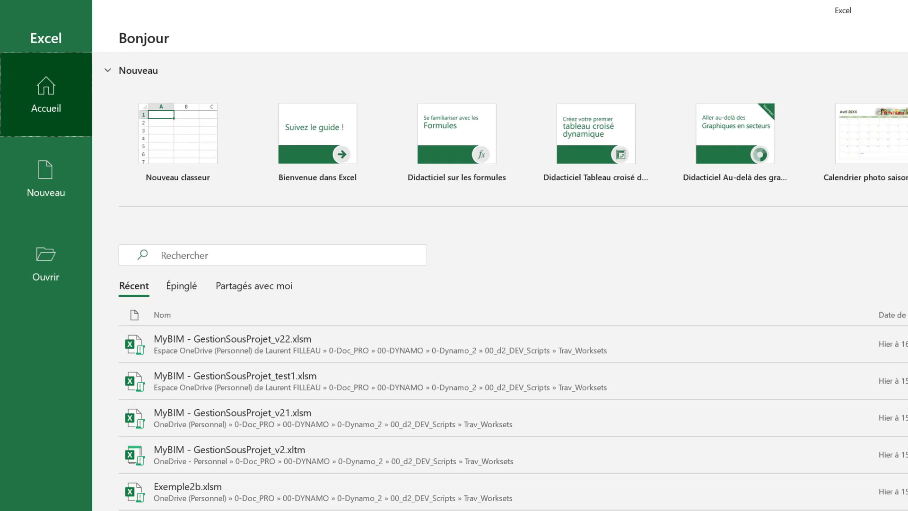
pyautogui.click(50, 186)
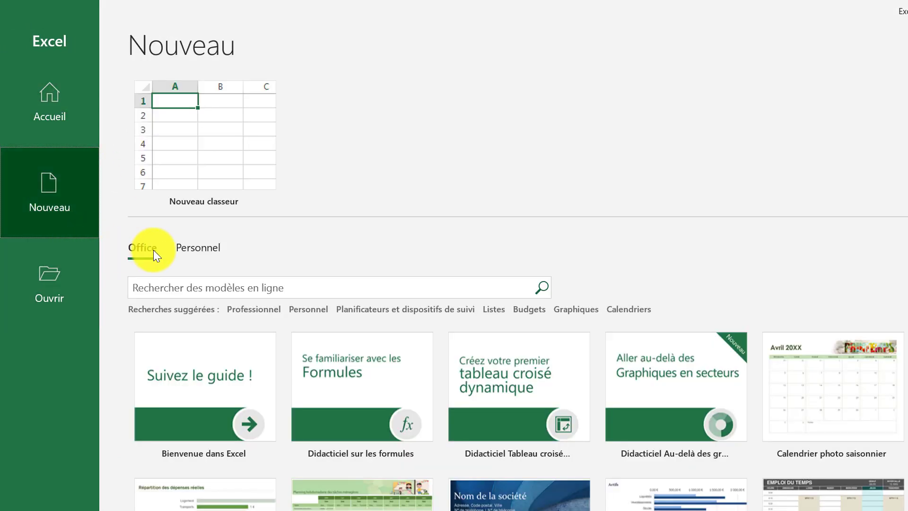
pyautogui.click(197, 249)
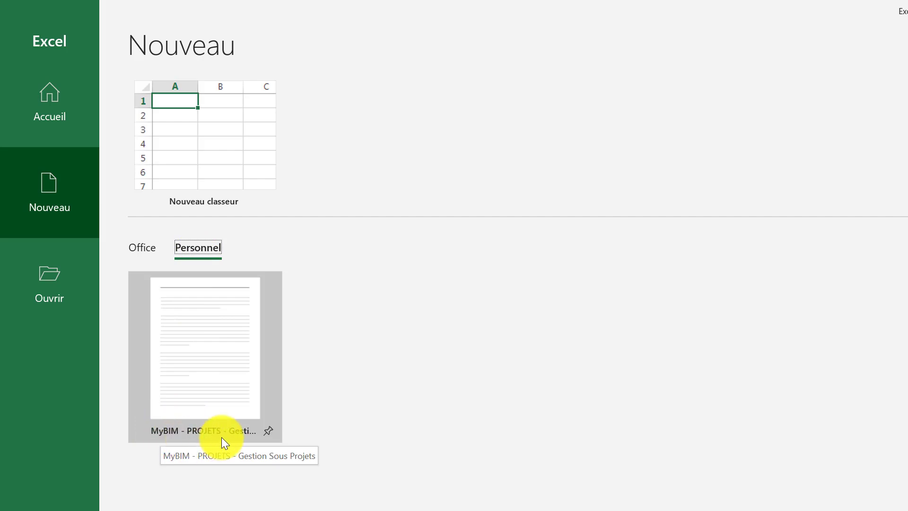
pyautogui.click(245, 433)
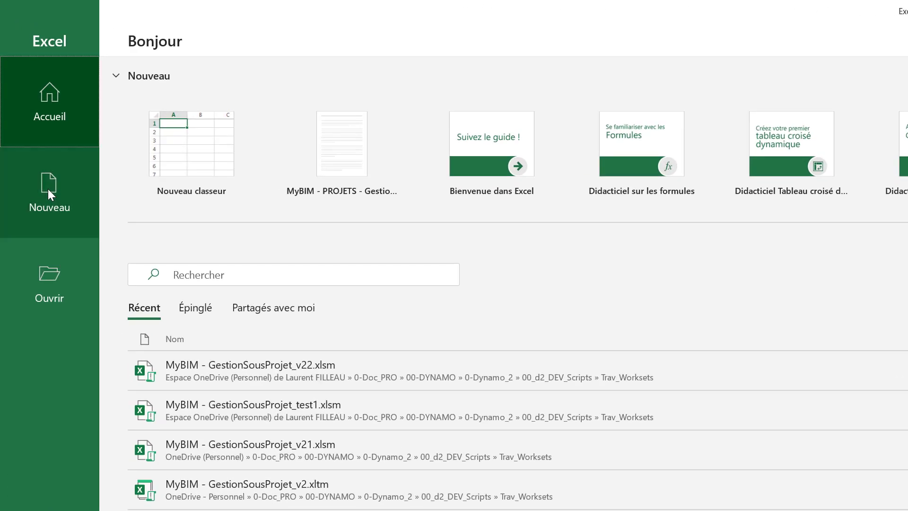
# - Create a new workbook from the personal template MyBIM - PROJETS - Gestion Sous Projets
pyautogui.click(50, 190)
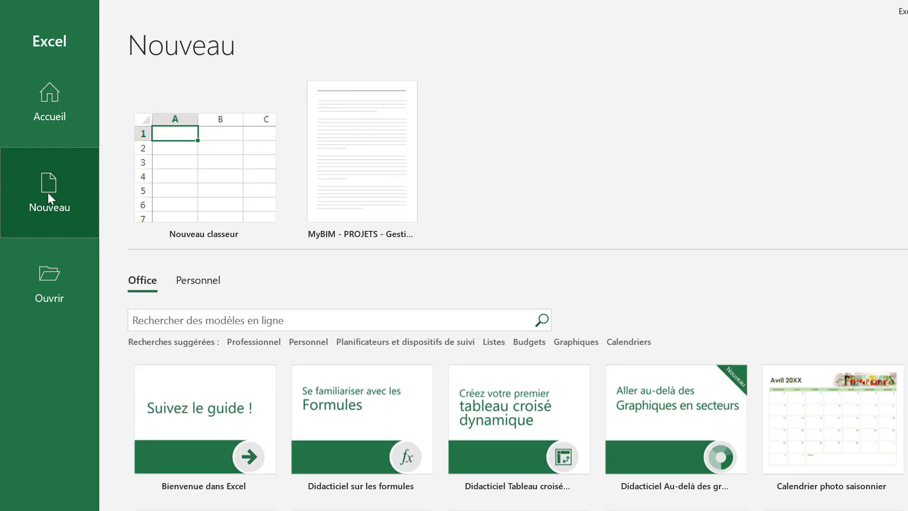
pyautogui.click(194, 281)
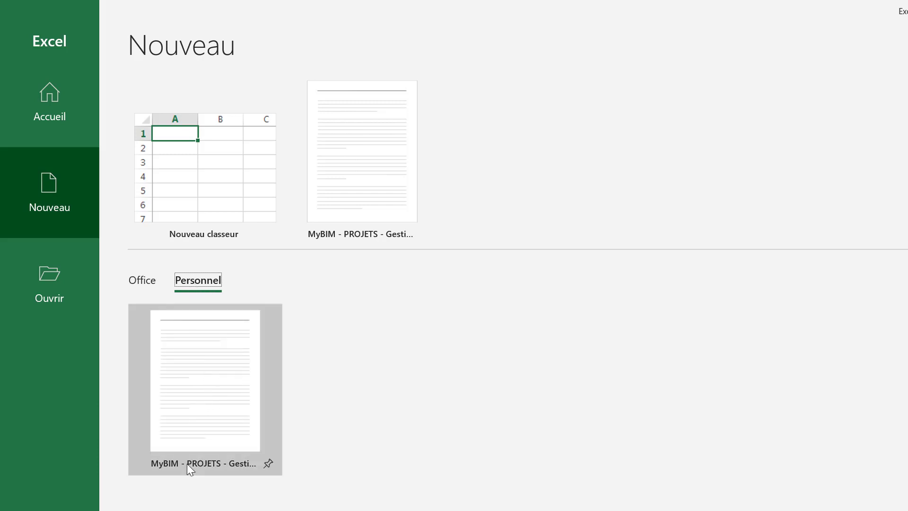
pyautogui.click(191, 409)
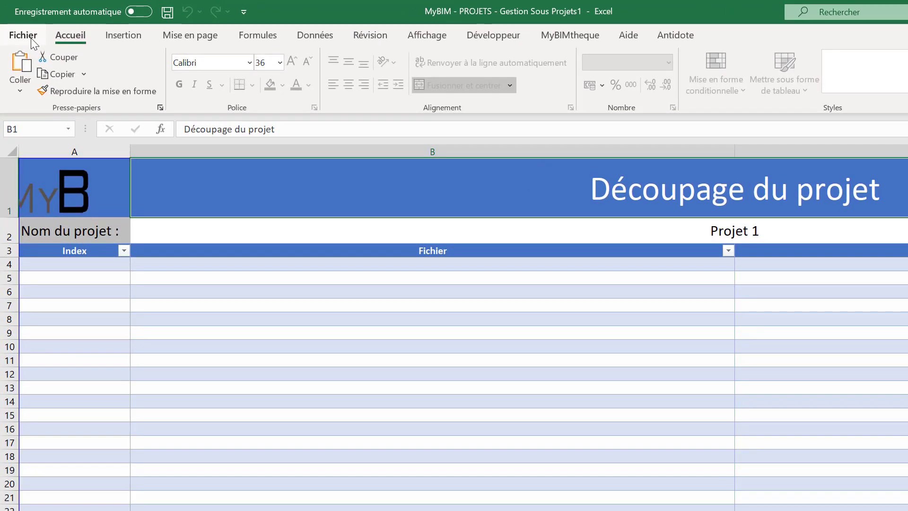
# - Save the workbook as the macro-enabled file MyBIM - PROJETS - Gestion Sous Projets1.xlsm in OneDrive > Bureau > PRESENTATION_Dynamo
pyautogui.click(30, 38)
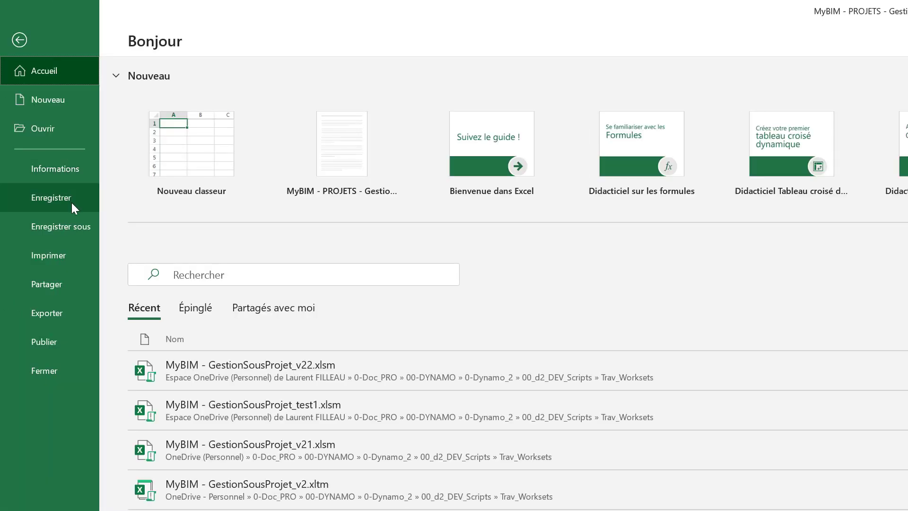
pyautogui.click(71, 226)
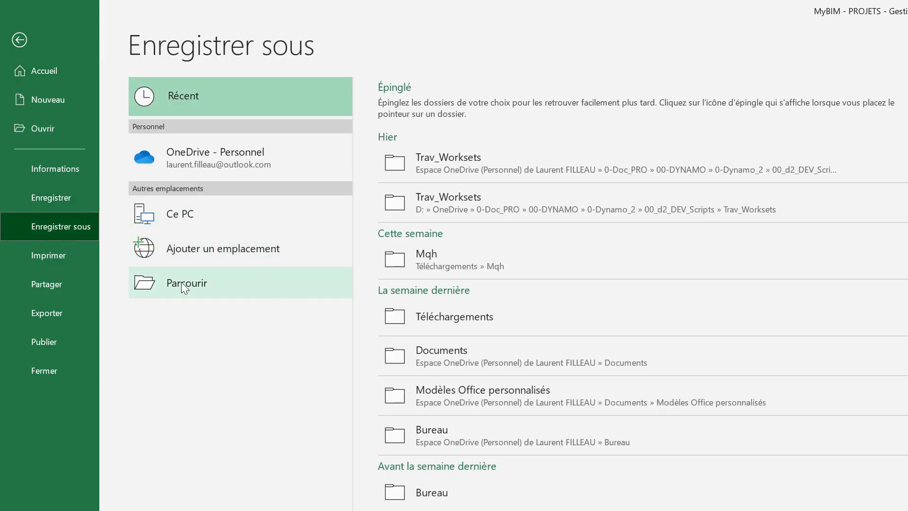
pyautogui.click(199, 286)
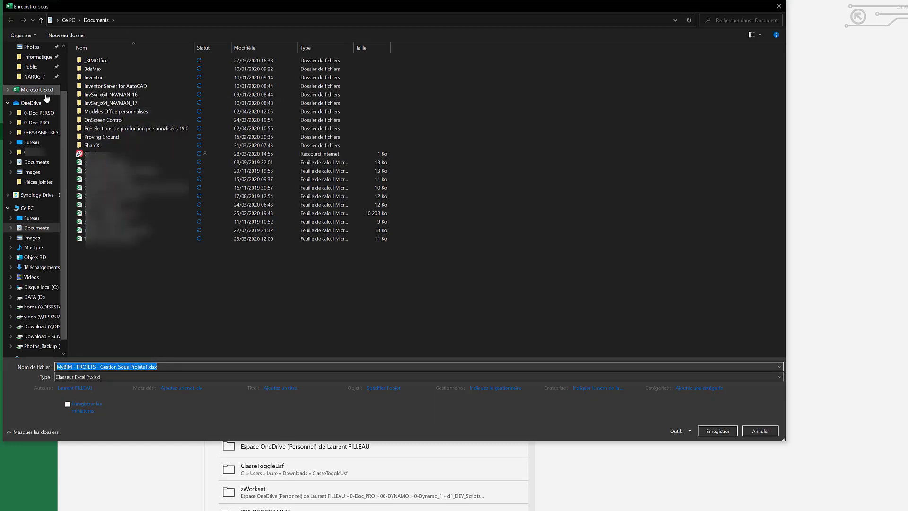
pyautogui.click(33, 143)
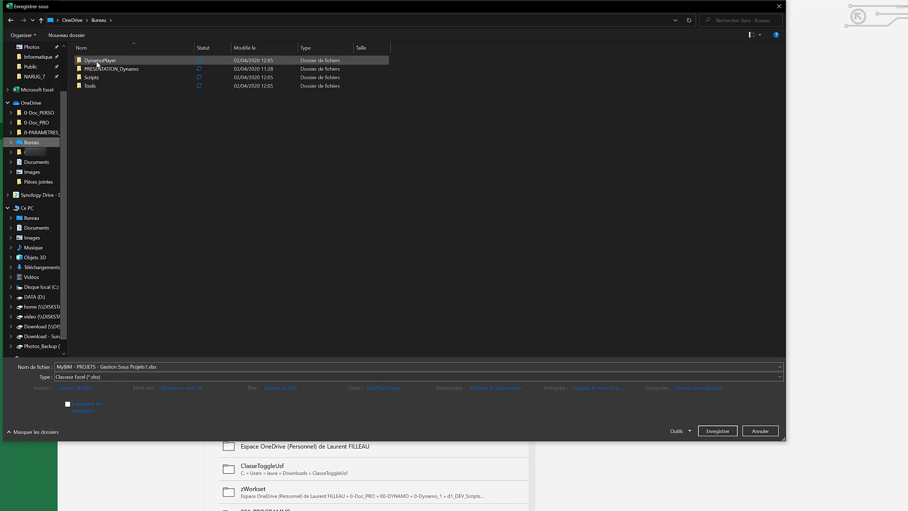
pyautogui.doubleClick(111, 69)
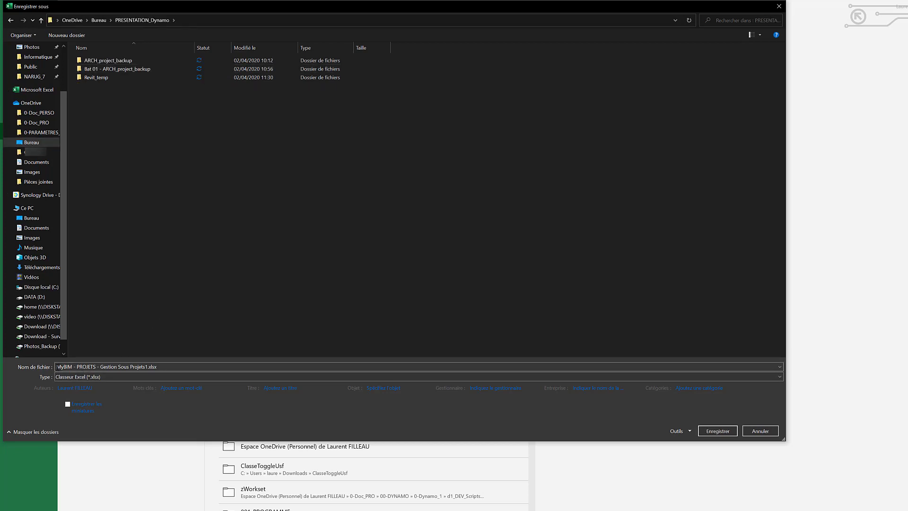
pyautogui.click(56, 367)
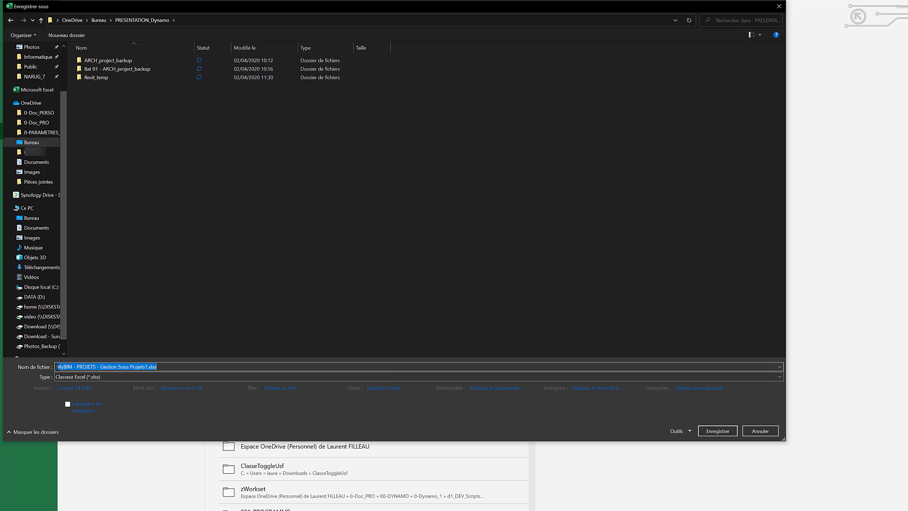
pyautogui.click(151, 367)
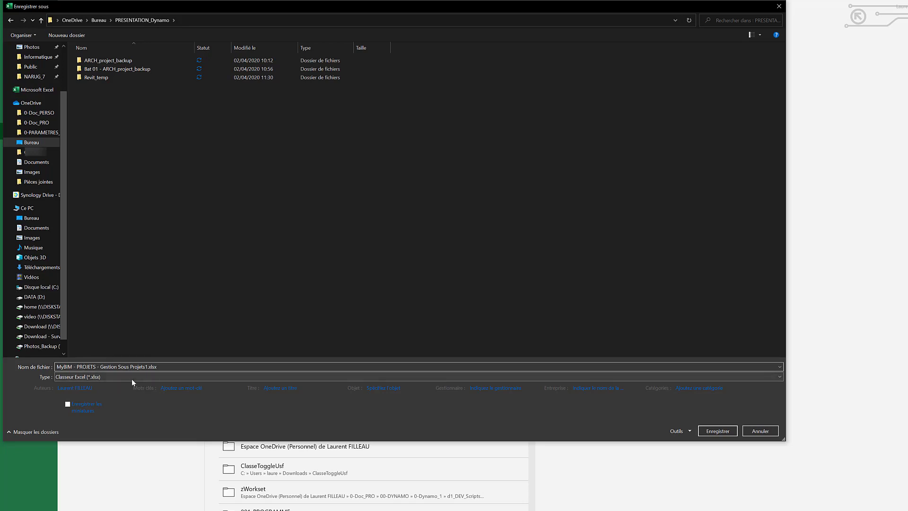
pyautogui.click(108, 376)
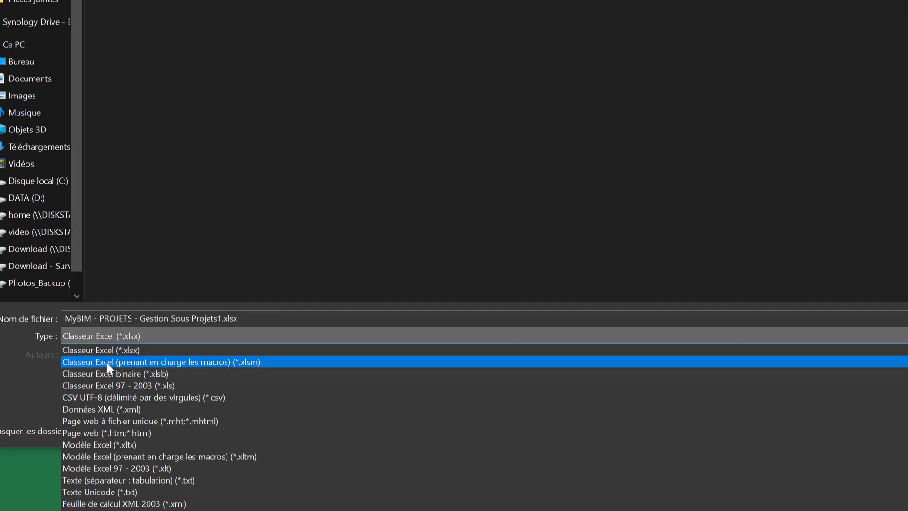
pyautogui.click(241, 361)
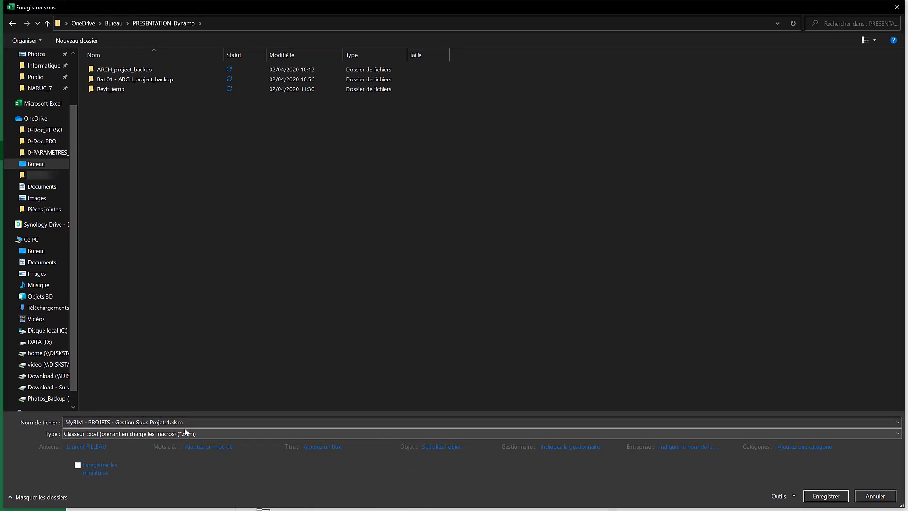
pyautogui.click(833, 500)
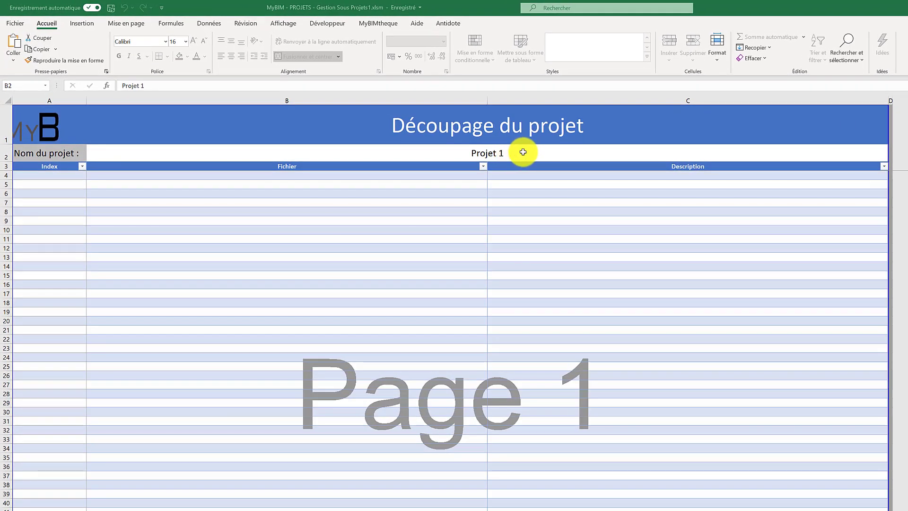
# - Set the project name in cell B2 to "Mon projet"
pyautogui.click(523, 152)
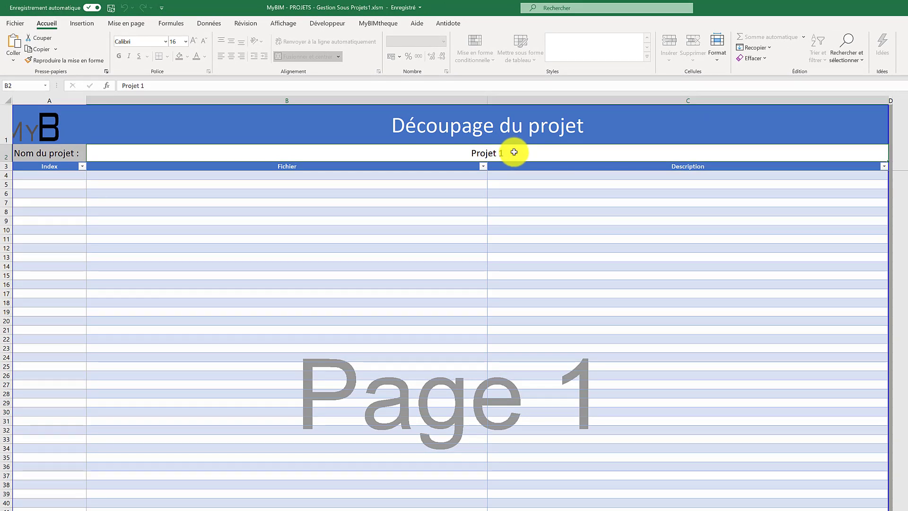
pyautogui.write('Mon p')
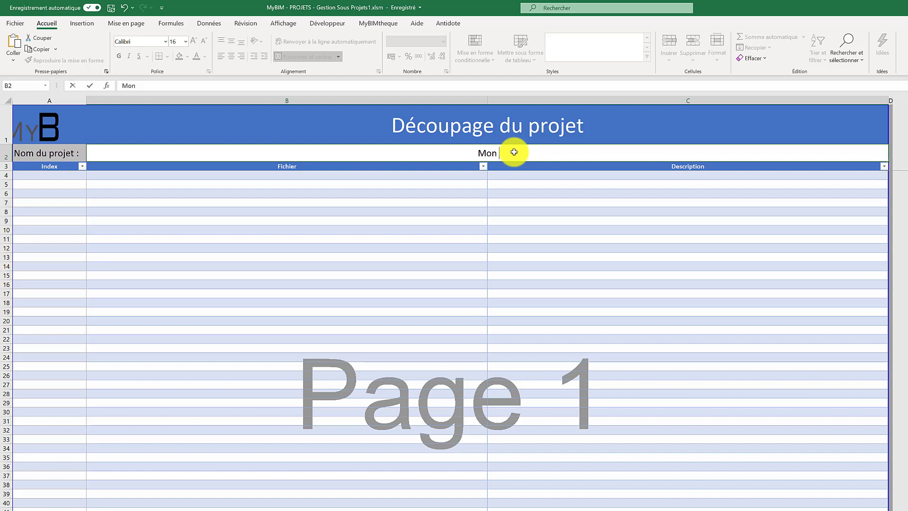
pyautogui.write('rojet')
pyautogui.press('Return')
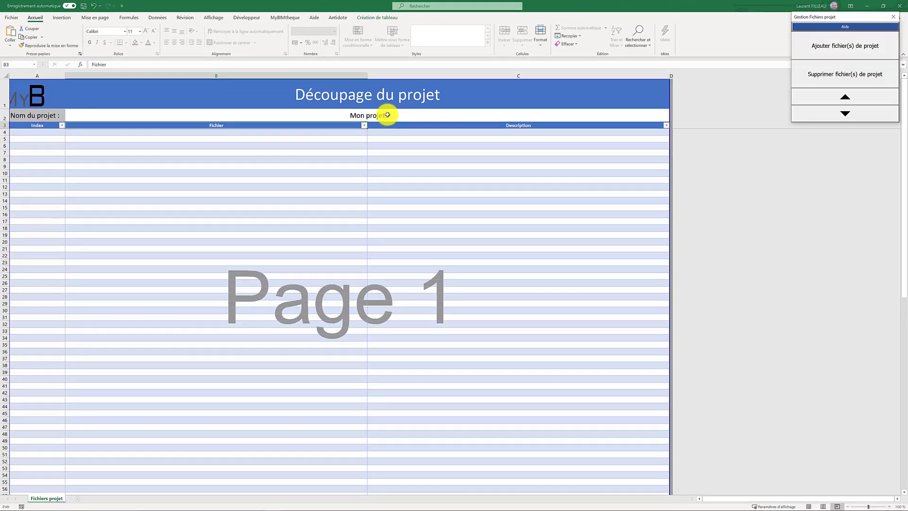
pyautogui.click(155, 146)
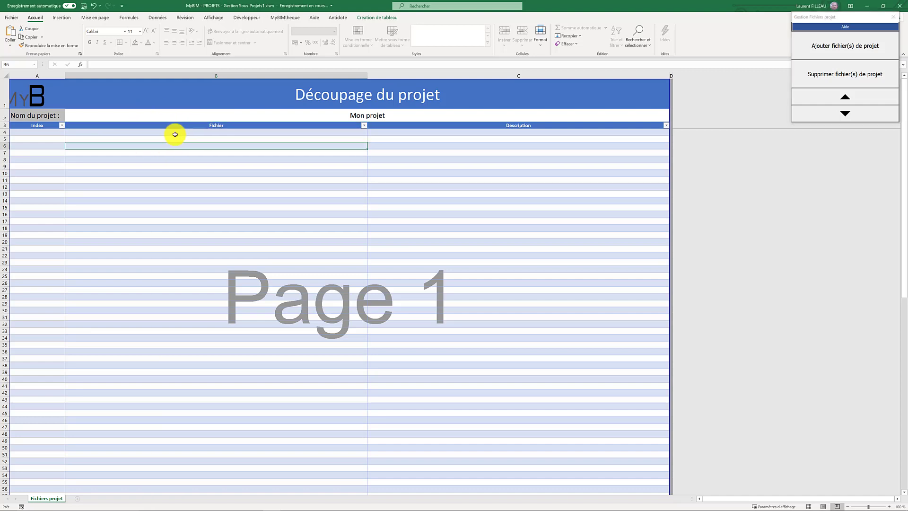
pyautogui.click(194, 133)
pyautogui.click(208, 186)
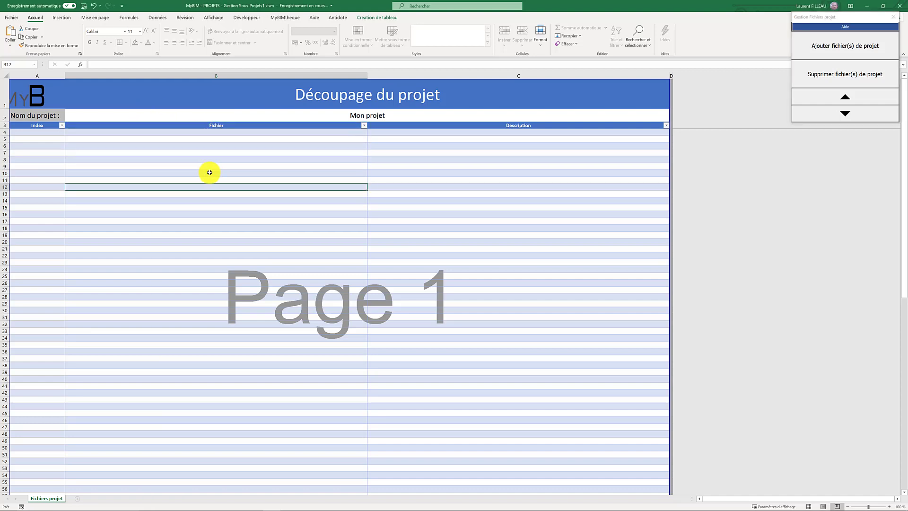
pyautogui.click(214, 146)
pyautogui.click(205, 139)
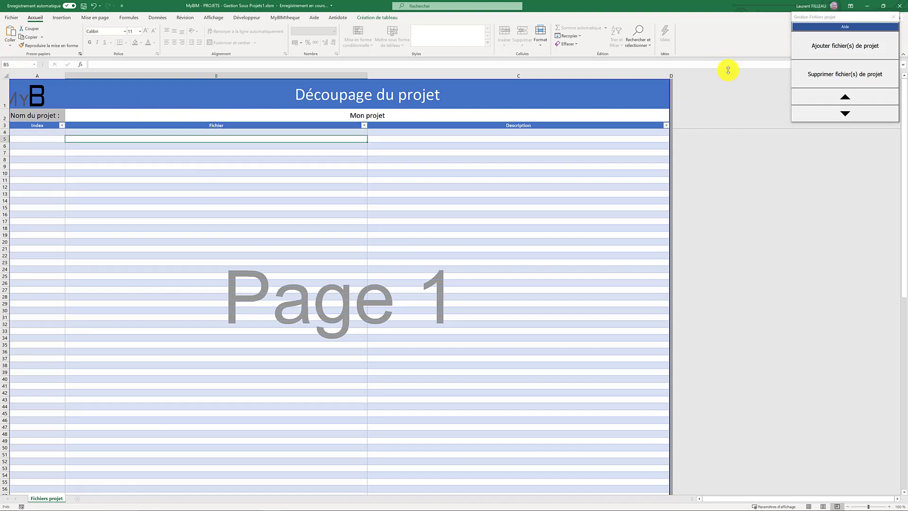
pyautogui.click(378, 179)
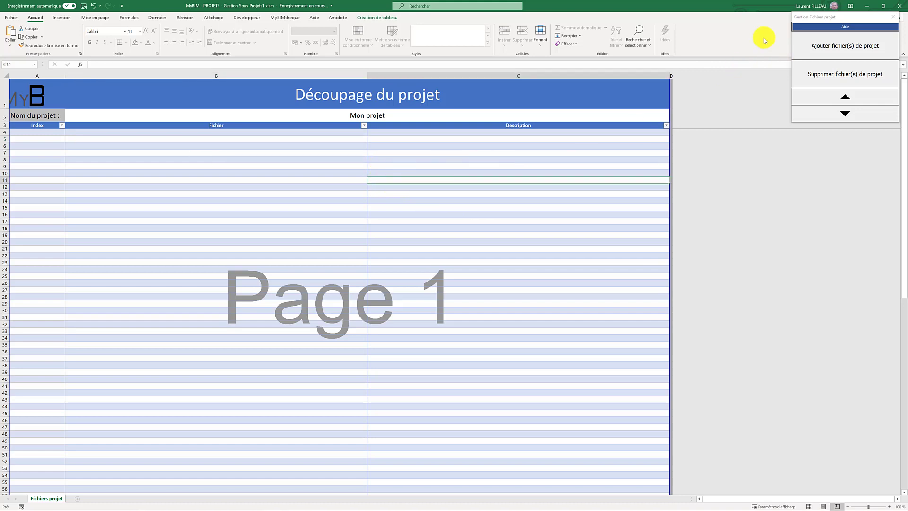
# - Add a project file to the workbook using the manual addition option (Ajout manuel) of the project file management
pyautogui.moveTo(813, 17); pyautogui.dragTo(472, 59)
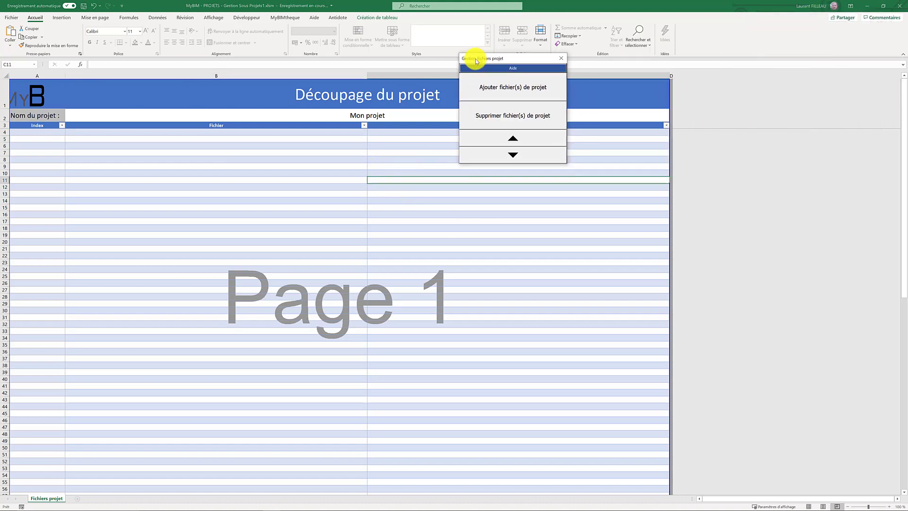
pyautogui.moveTo(476, 59); pyautogui.dragTo(378, 113)
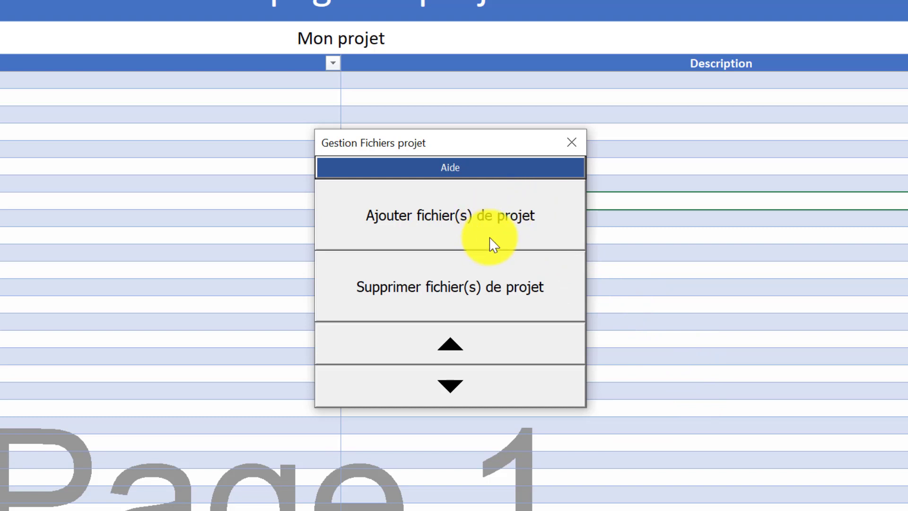
pyautogui.moveTo(454, 144); pyautogui.dragTo(548, 142)
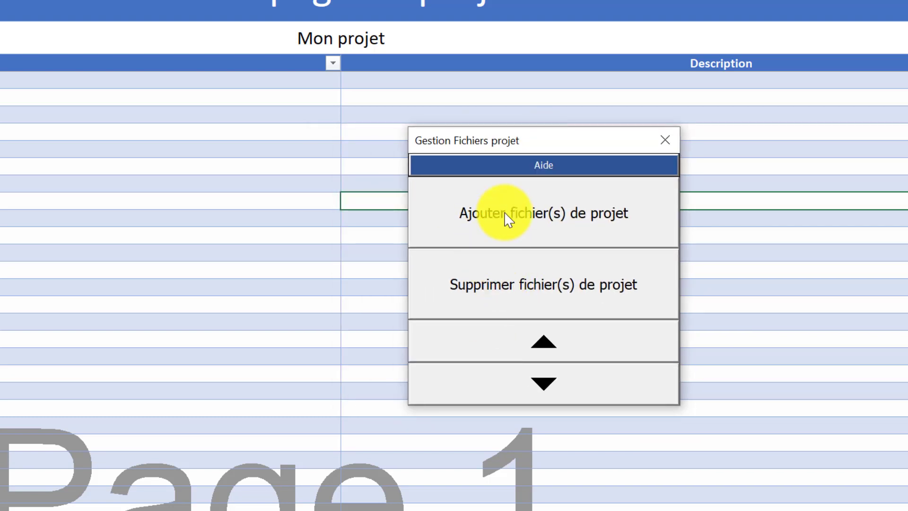
pyautogui.click(546, 219)
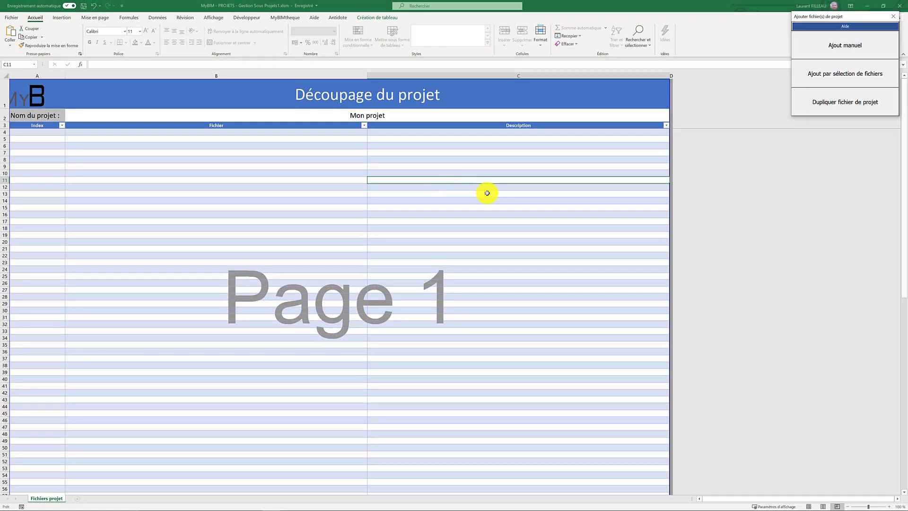
pyautogui.moveTo(811, 17); pyautogui.dragTo(387, 142)
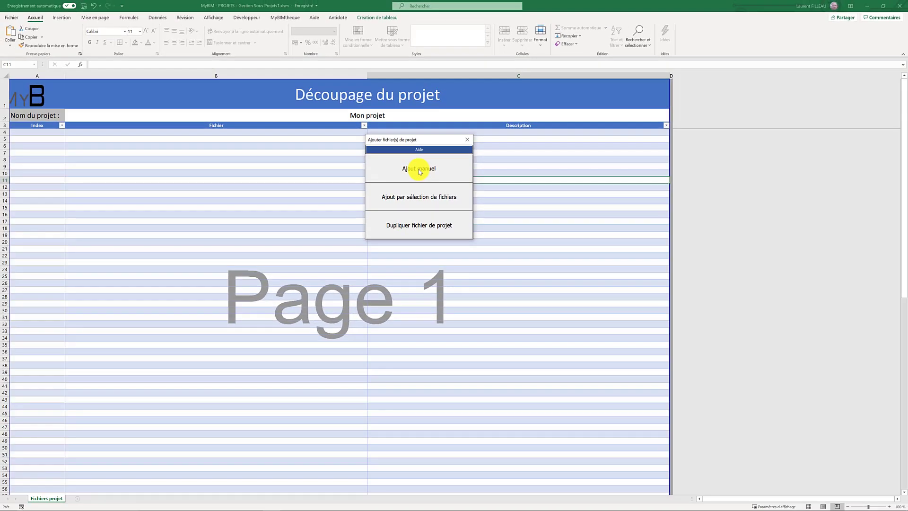
pyautogui.click(420, 171)
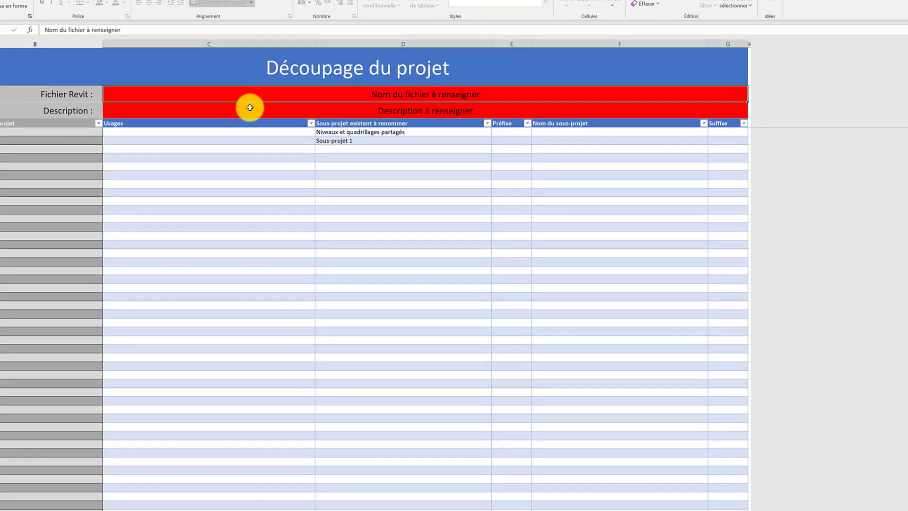
# - Enter "Architecture" as the Revit file name (Fichier Revit) of the project breakdown sheet
pyautogui.press('Down')
pyautogui.click(260, 92)
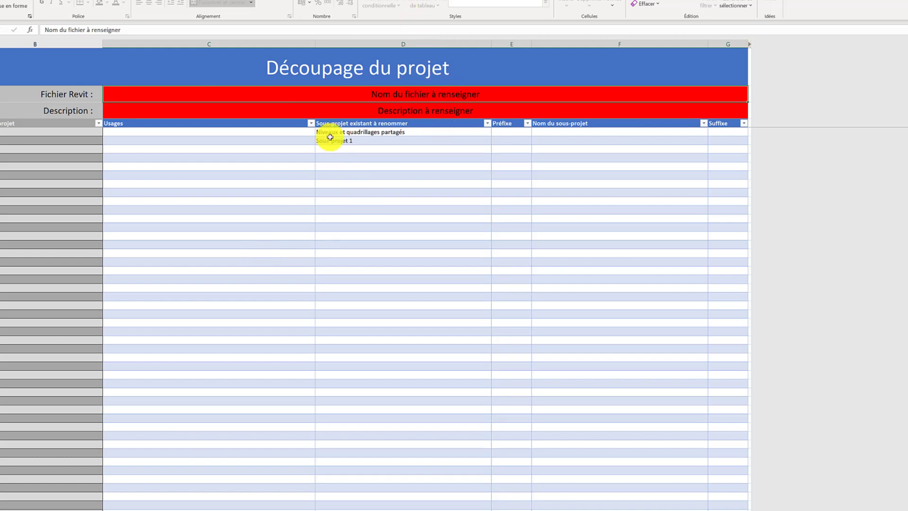
pyautogui.click(345, 111)
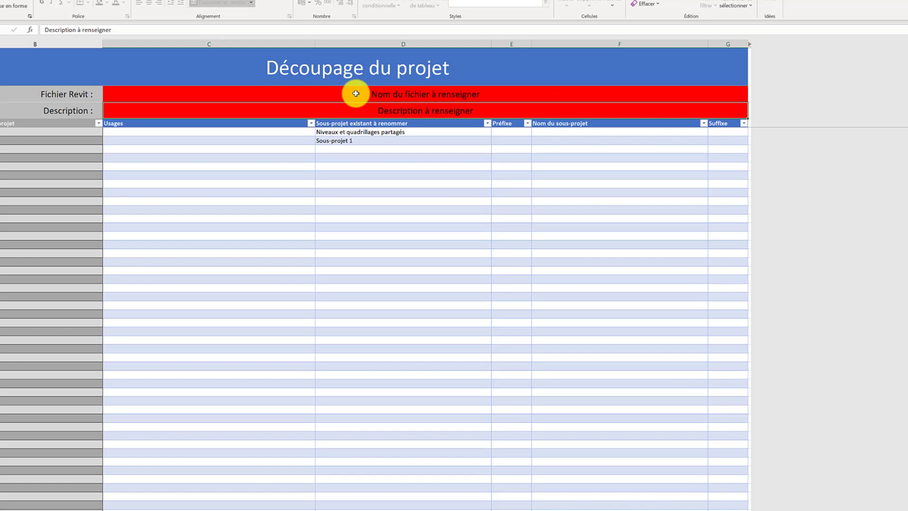
pyautogui.click(345, 96)
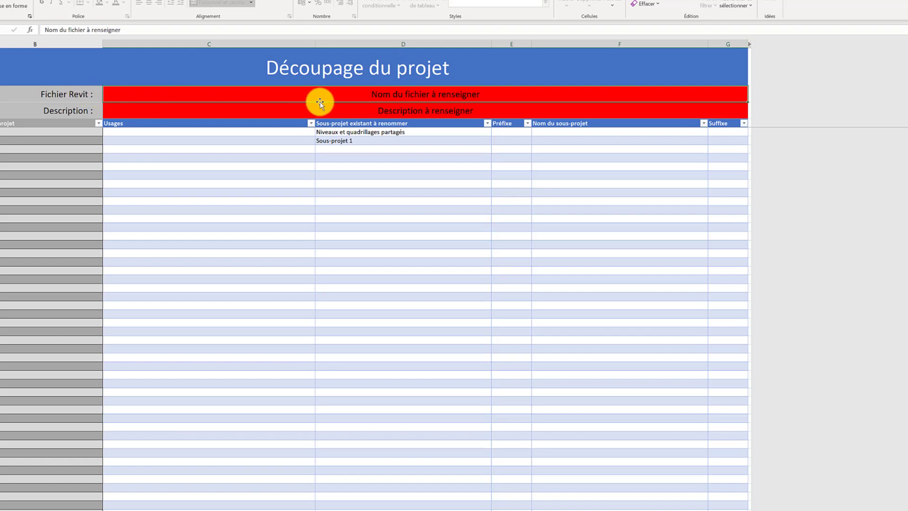
pyautogui.doubleClick(374, 93)
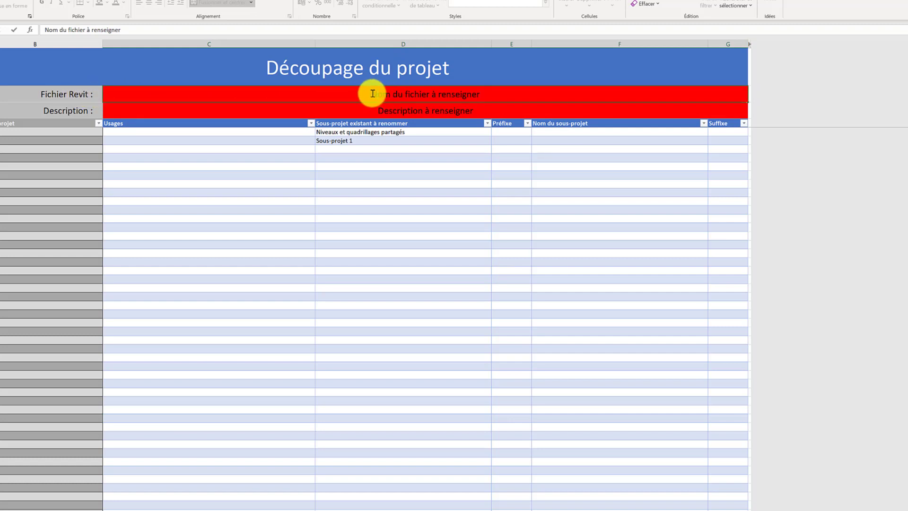
pyautogui.moveTo(373, 93); pyautogui.dragTo(490, 94)
pyautogui.write('Ar')
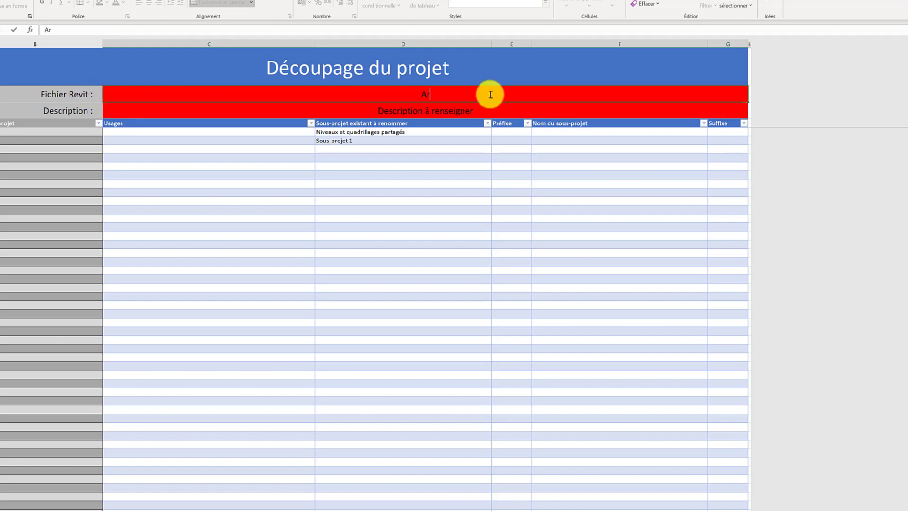
pyautogui.write('chitecture')
pyautogui.press('Return')
pyautogui.click(483, 219)
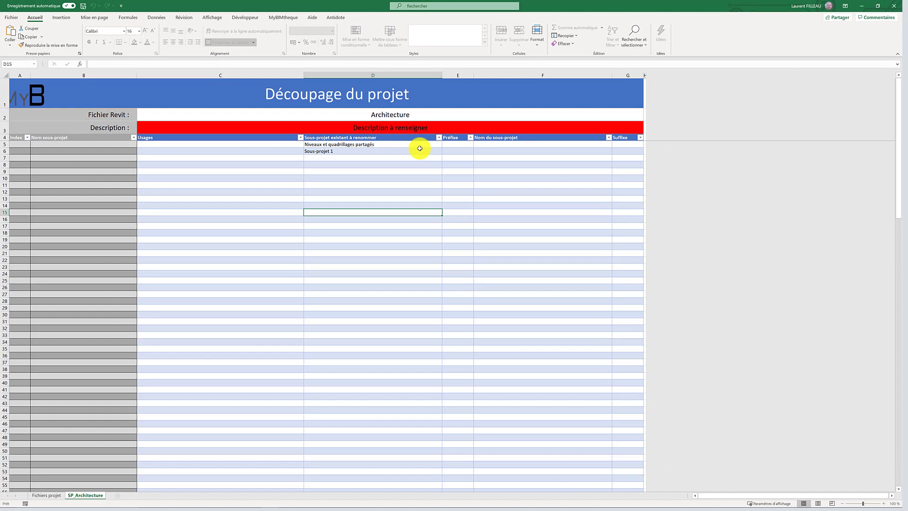
# - Set the Fichier Revit name by file selection, choosing Bat 01 - ARCH_project.rvt from Bureau > PRESENTATION_Dynamo
pyautogui.click(417, 114)
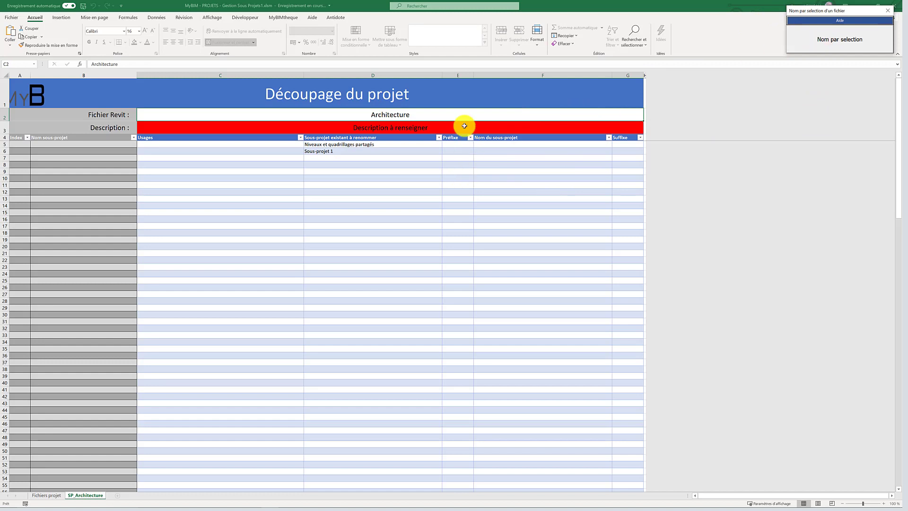
pyautogui.click(821, 41)
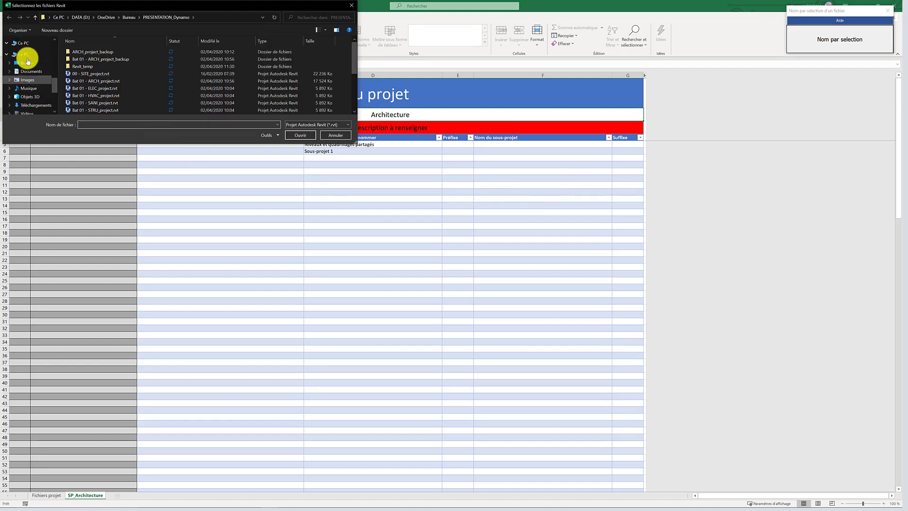
pyautogui.click(26, 80)
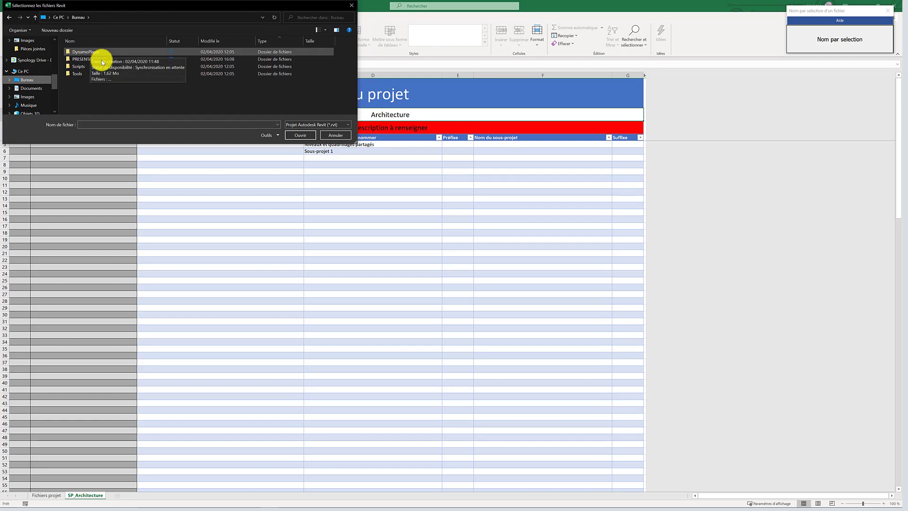
pyautogui.doubleClick(94, 59)
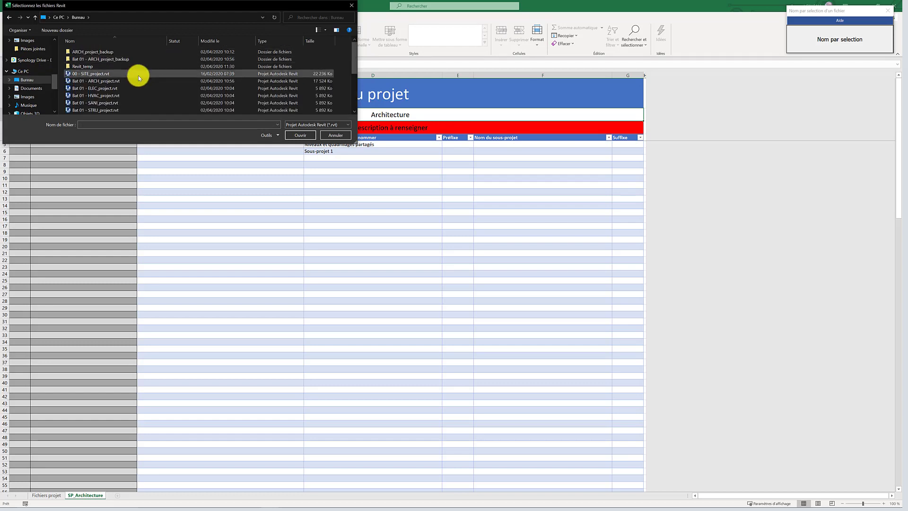
pyautogui.moveTo(356, 143); pyautogui.dragTo(442, 258)
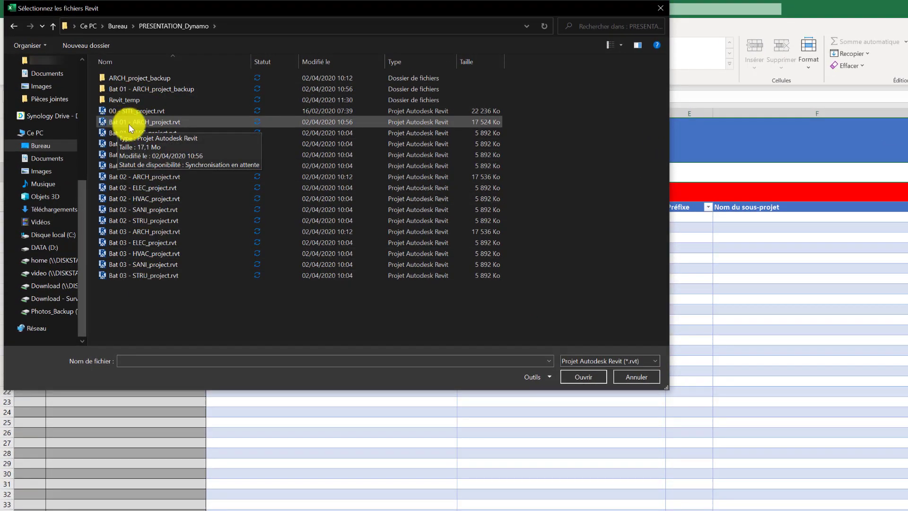
pyautogui.click(126, 122)
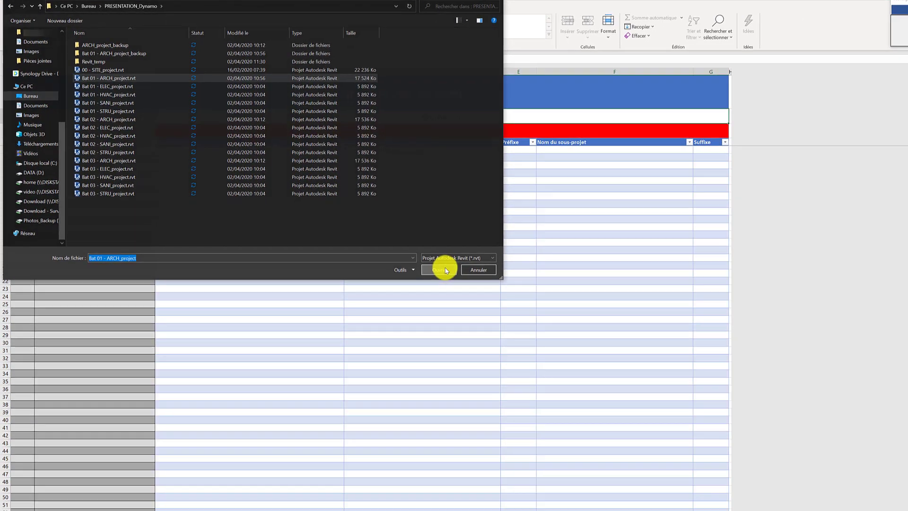
pyautogui.click(538, 337)
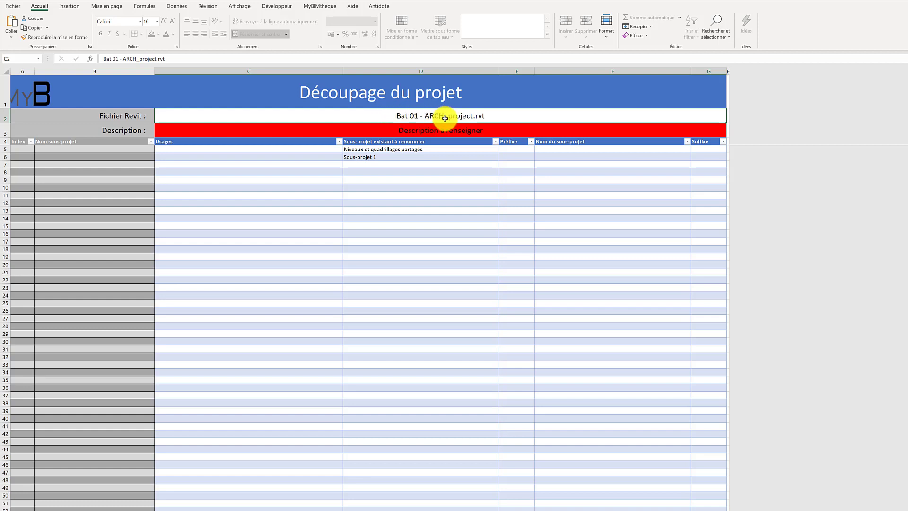
# - Set the sheet's description in cell C3 to "Sous-projets Architecture du Bâtiment 1"
pyautogui.click(424, 130)
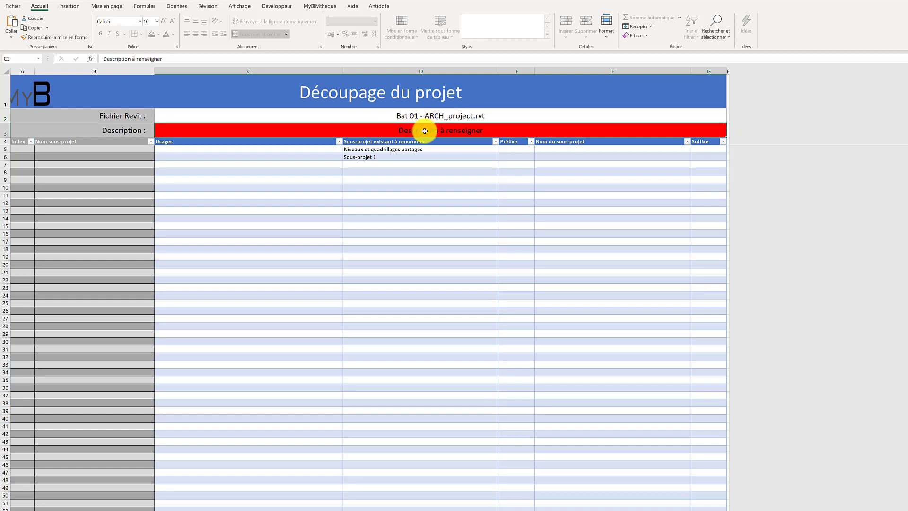
pyautogui.doubleClick(418, 131)
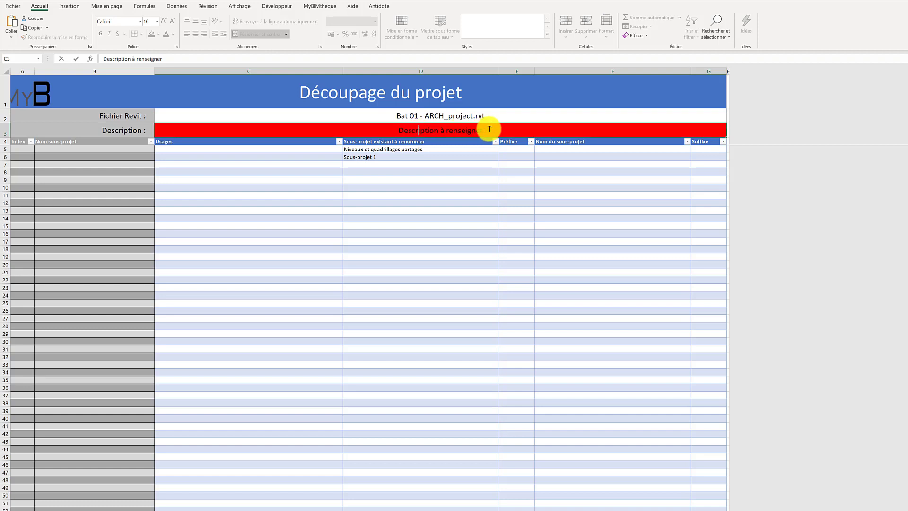
pyautogui.moveTo(489, 129); pyautogui.dragTo(385, 128)
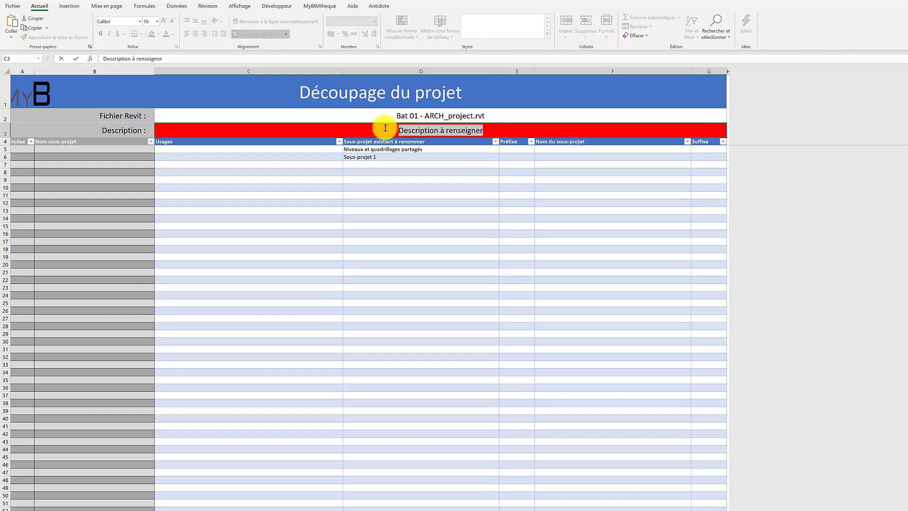
pyautogui.write('So')
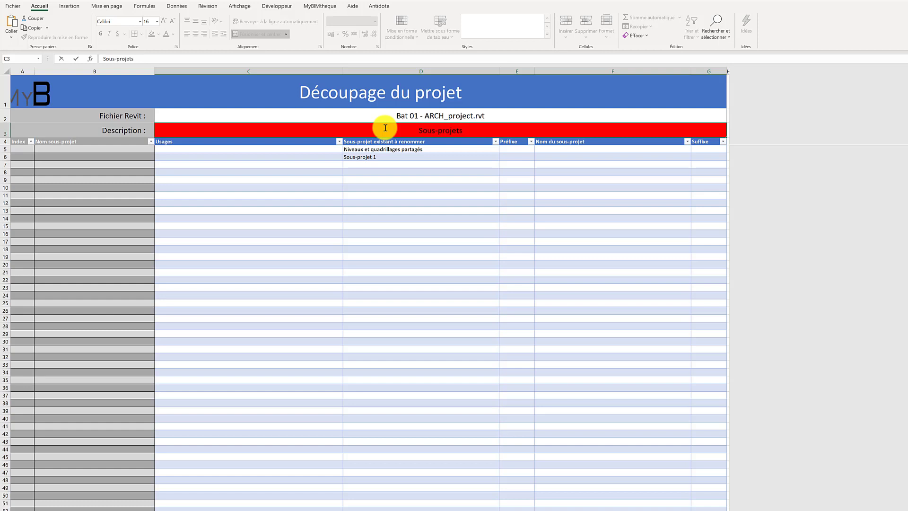
pyautogui.write('us-projets Architecture du Bâ')
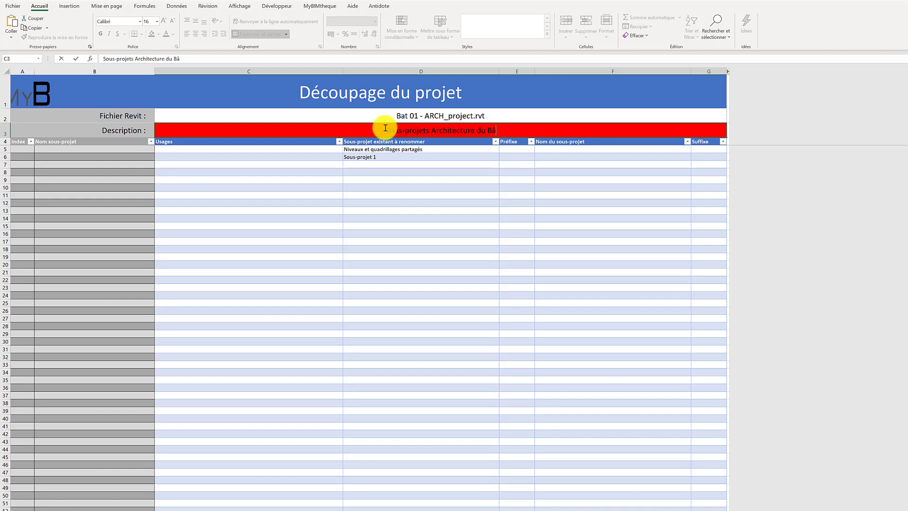
pyautogui.write('timent 1')
pyautogui.press('Return')
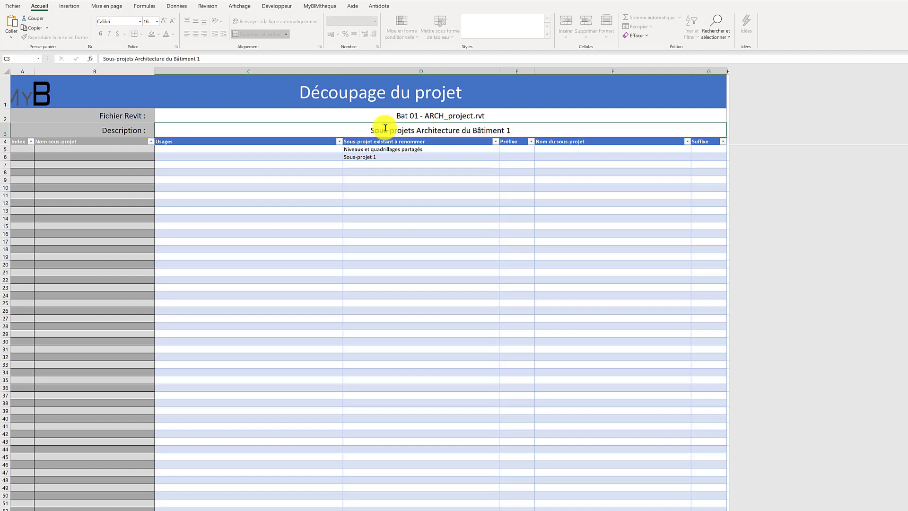
# - Examine the existing worksets listed for renaming, Niveaux et quadrillages partagés and Sous-projet 1
pyautogui.click(385, 172)
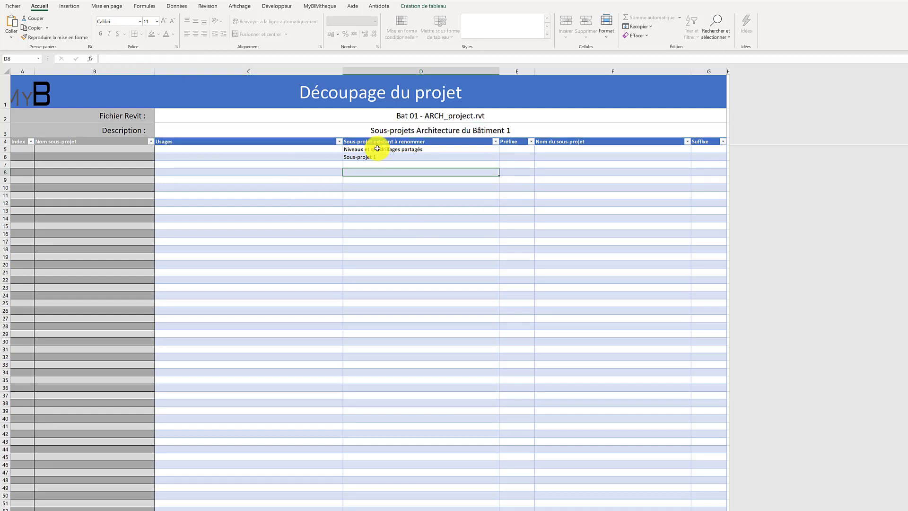
pyautogui.click(377, 149)
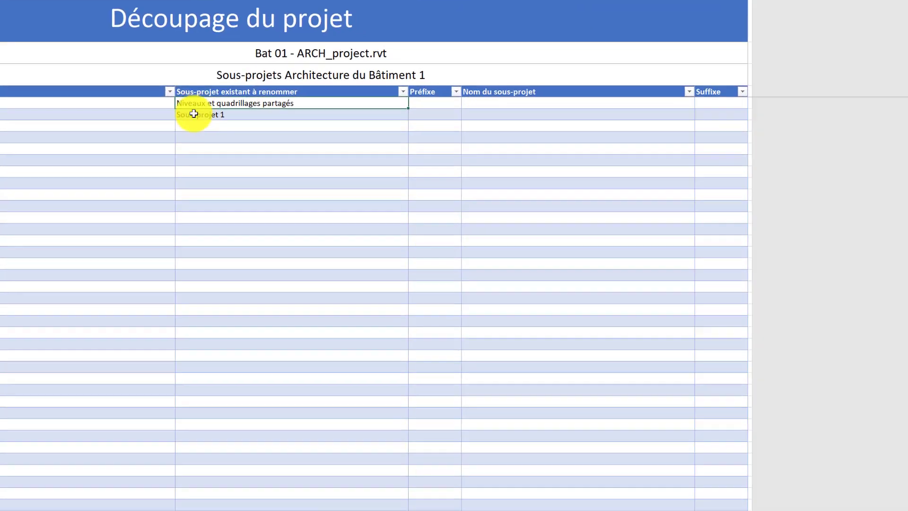
pyautogui.click(329, 149)
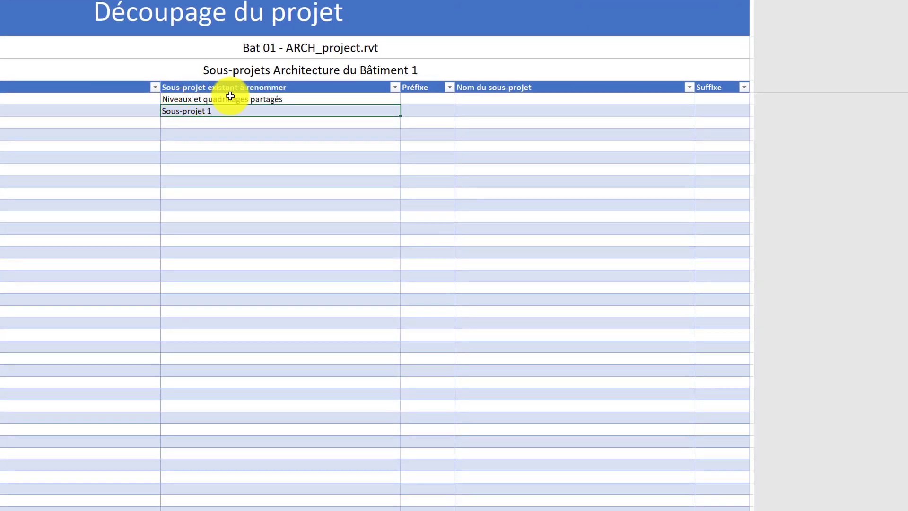
pyautogui.click(207, 99)
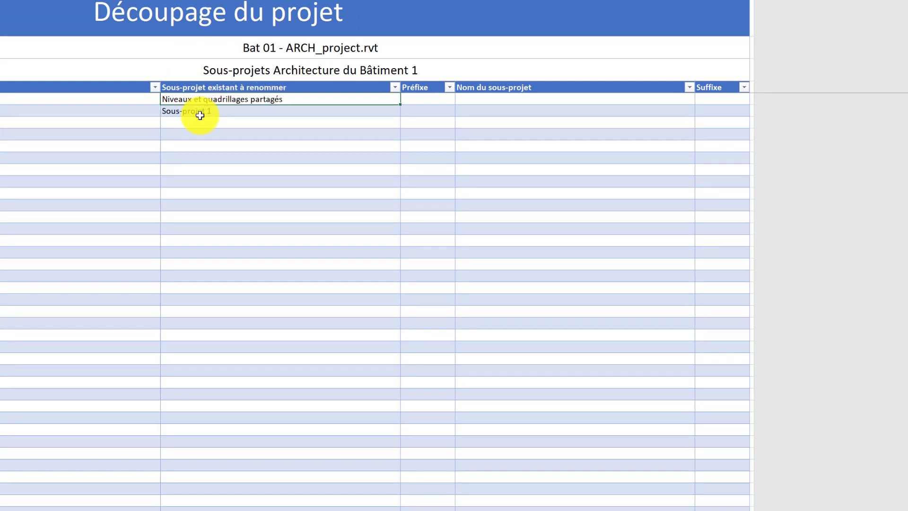
pyautogui.click(197, 112)
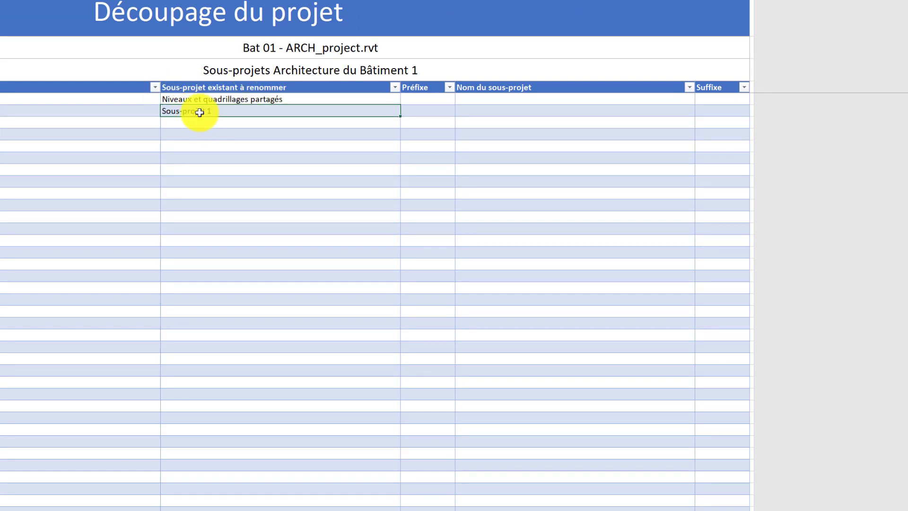
pyautogui.click(206, 99)
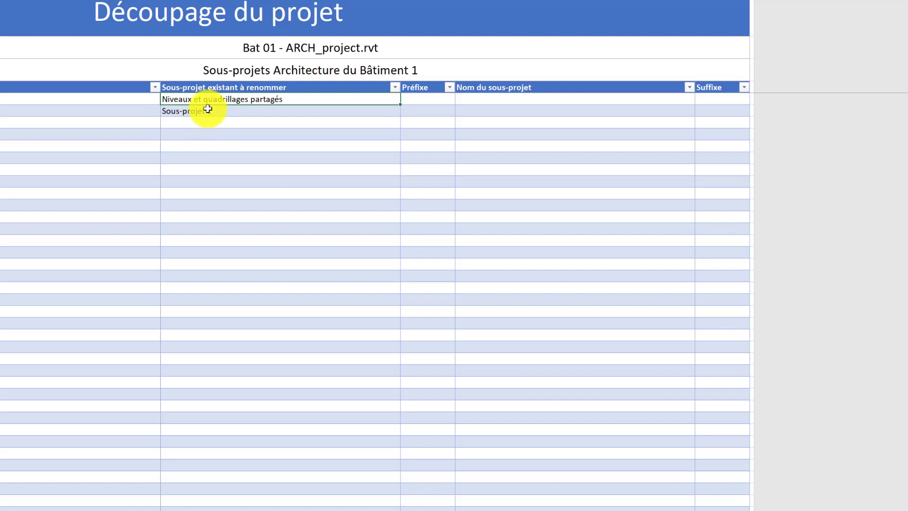
pyautogui.click(208, 110)
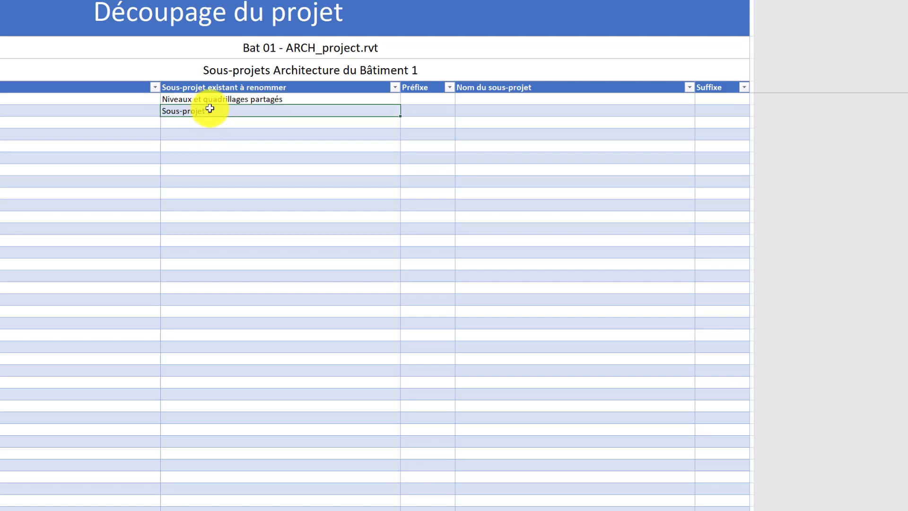
pyautogui.click(165, 101)
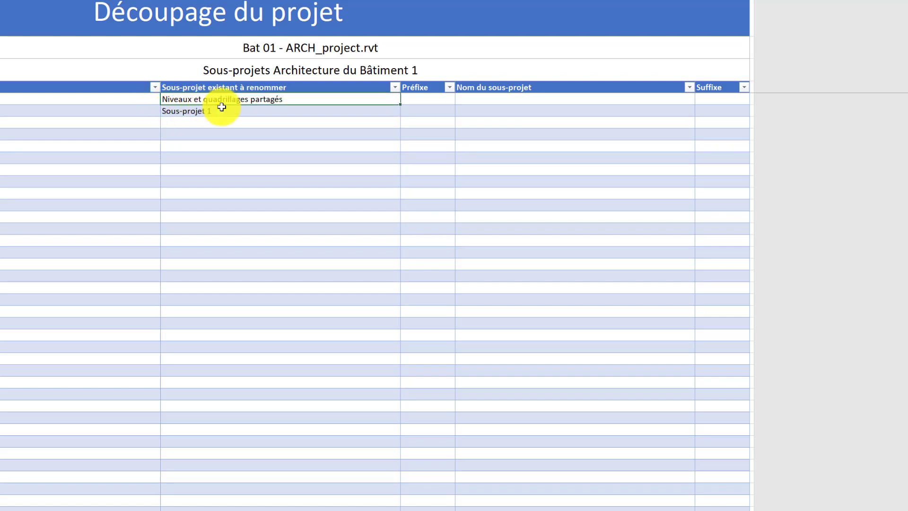
pyautogui.click(214, 113)
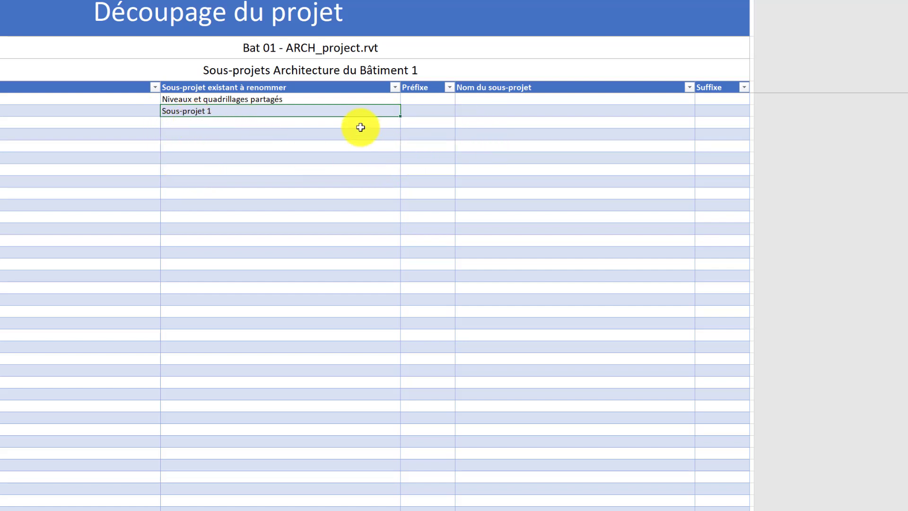
pyautogui.click(294, 137)
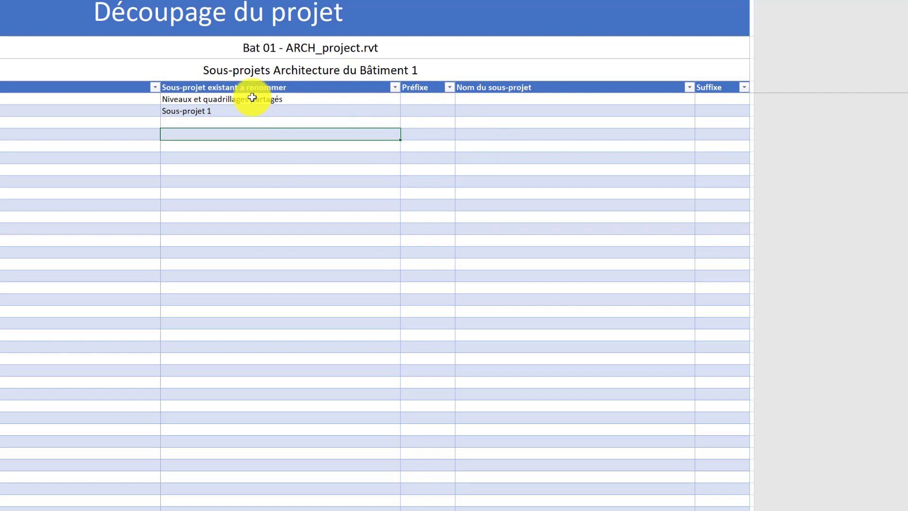
pyautogui.click(252, 98)
pyautogui.click(247, 112)
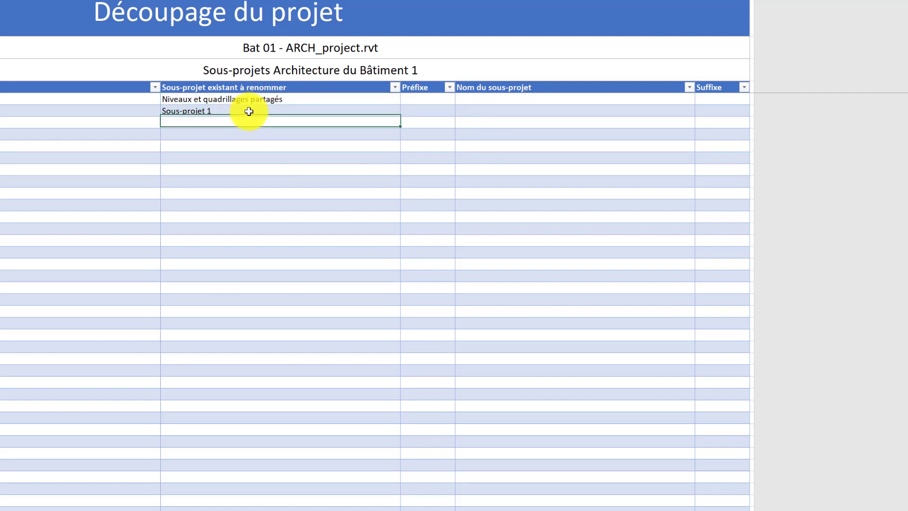
# - Enter NIVEAUX as the workset name for Niveaux et quadrillages partagés, and add a workset named MURS in the row below Sous-projet 1
pyautogui.click(507, 96)
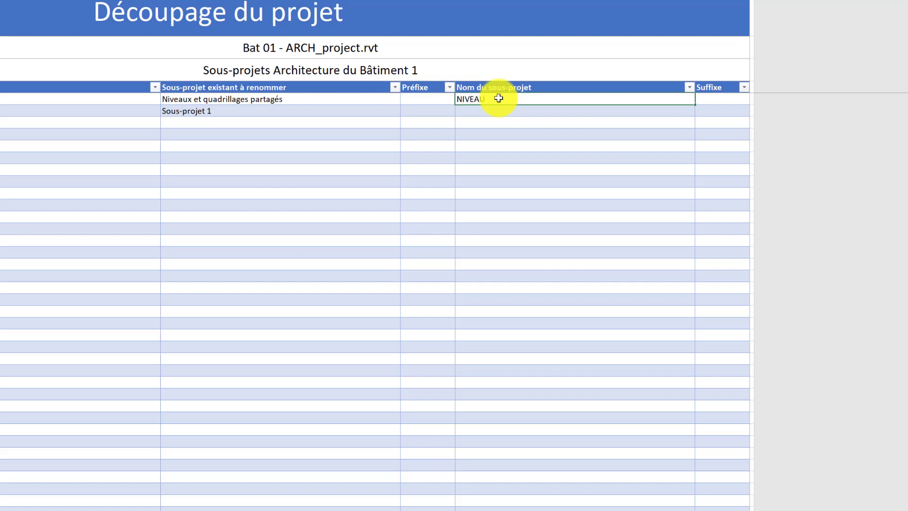
pyautogui.click(480, 111)
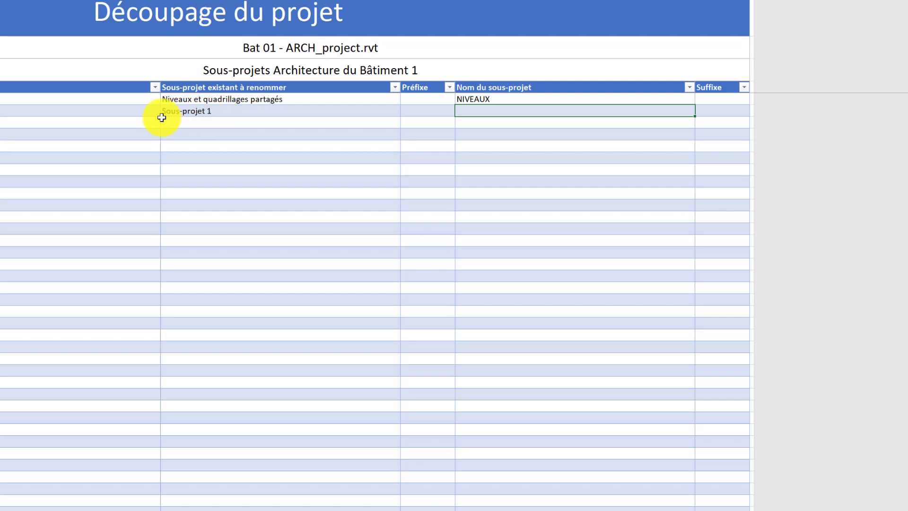
pyautogui.click(213, 111)
pyautogui.click(501, 109)
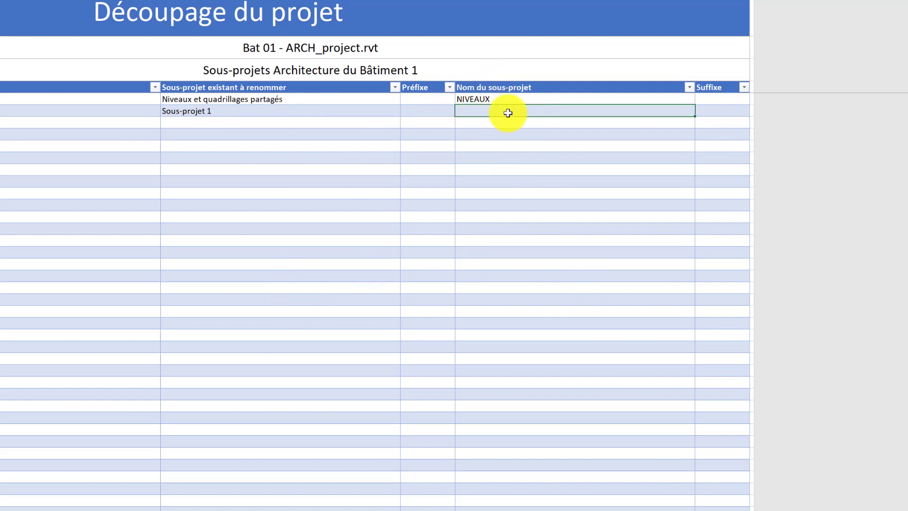
pyautogui.click(485, 122)
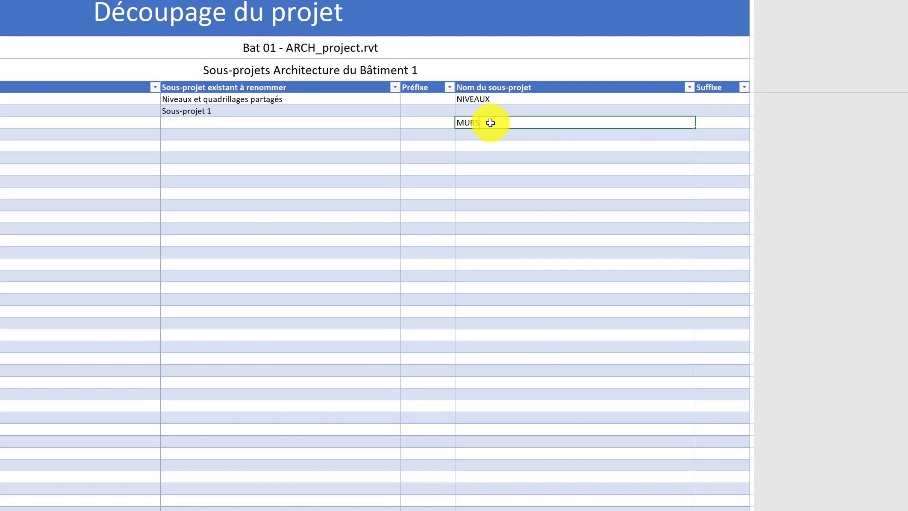
pyautogui.press('Return')
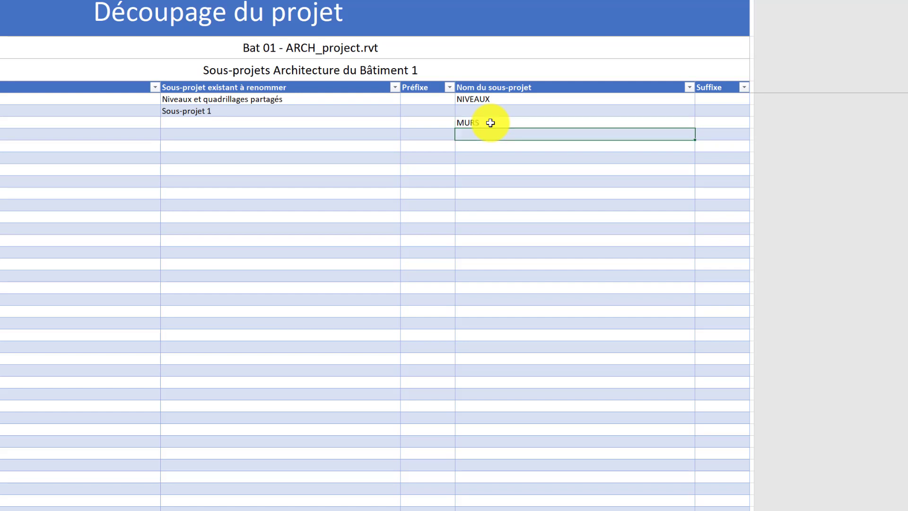
# - Check the index and full name listed for the MURS workset in row 7
pyautogui.click(543, 158)
pyautogui.click(435, 125)
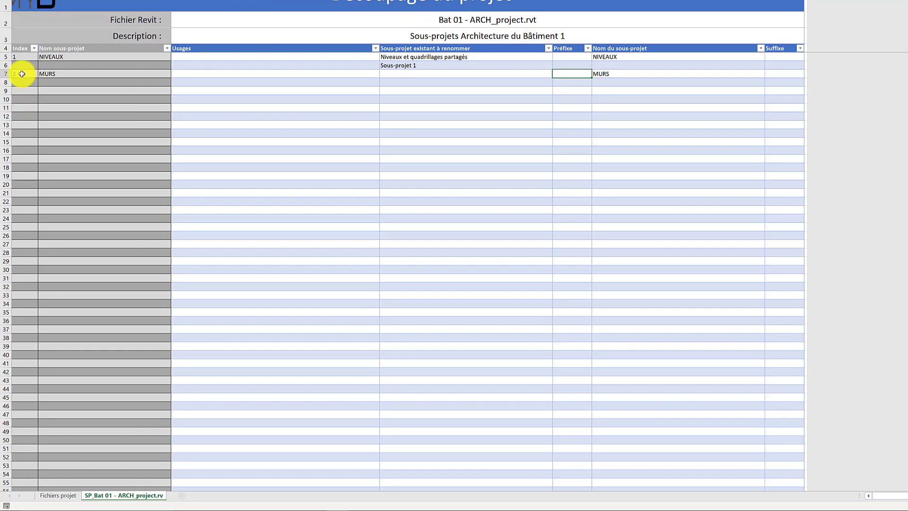
pyautogui.moveTo(20, 73); pyautogui.dragTo(70, 73)
pyautogui.click(61, 73)
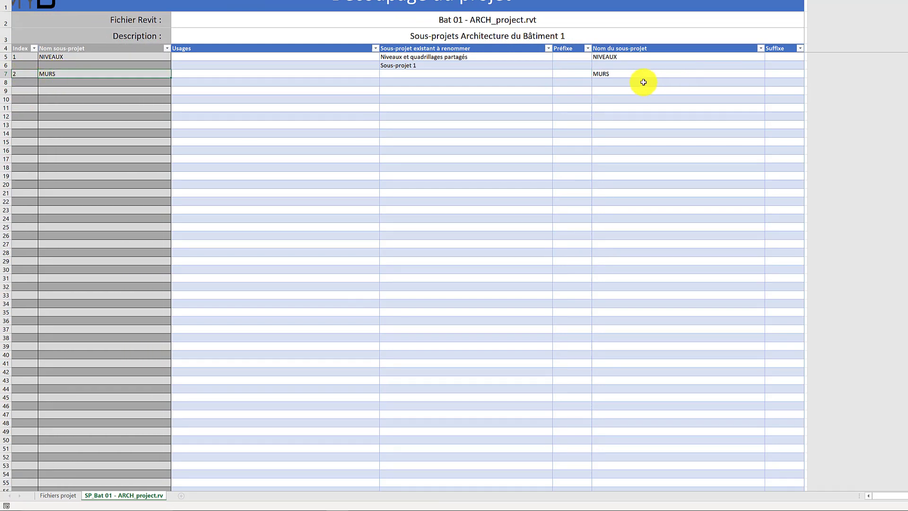
pyautogui.click(624, 74)
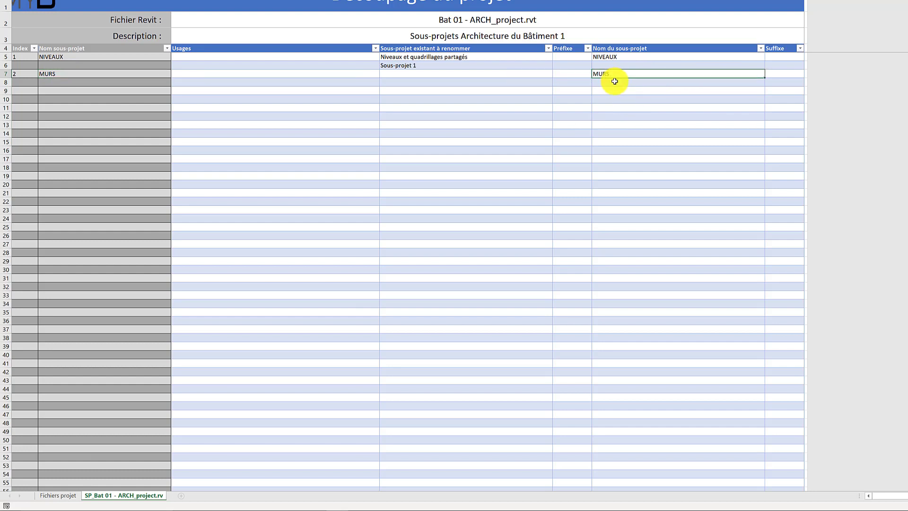
# - Enter the prefix R+00 for the MURS row and R+01 in the row below, continuing the series down to R+07
pyautogui.click(582, 72)
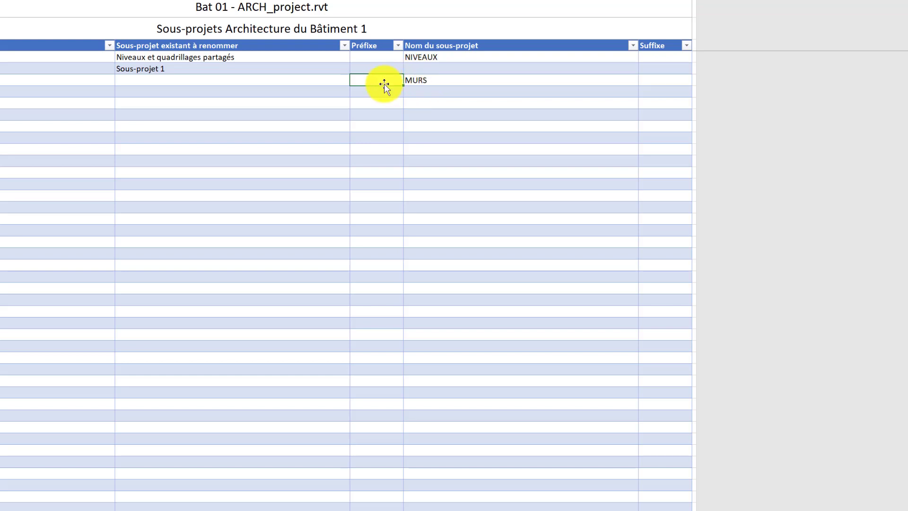
pyautogui.write('R+00')
pyautogui.click(387, 93)
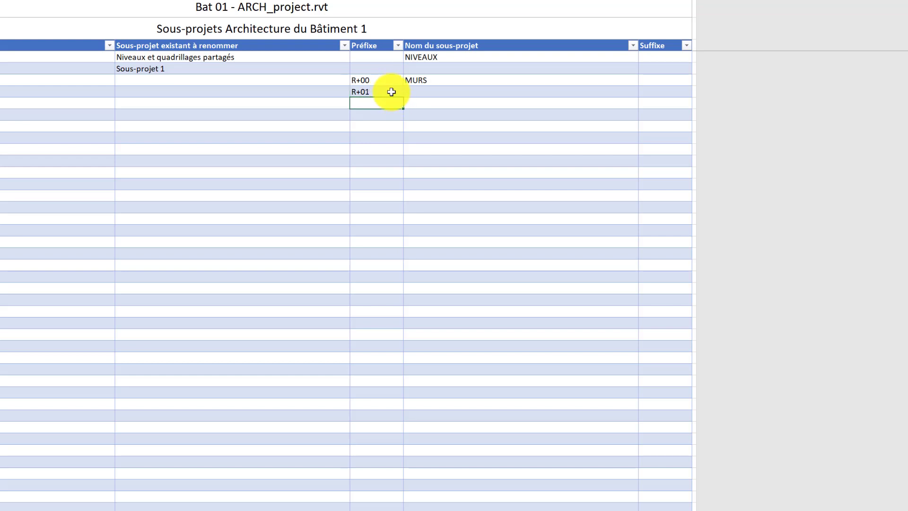
pyautogui.moveTo(402, 98); pyautogui.dragTo(398, 165)
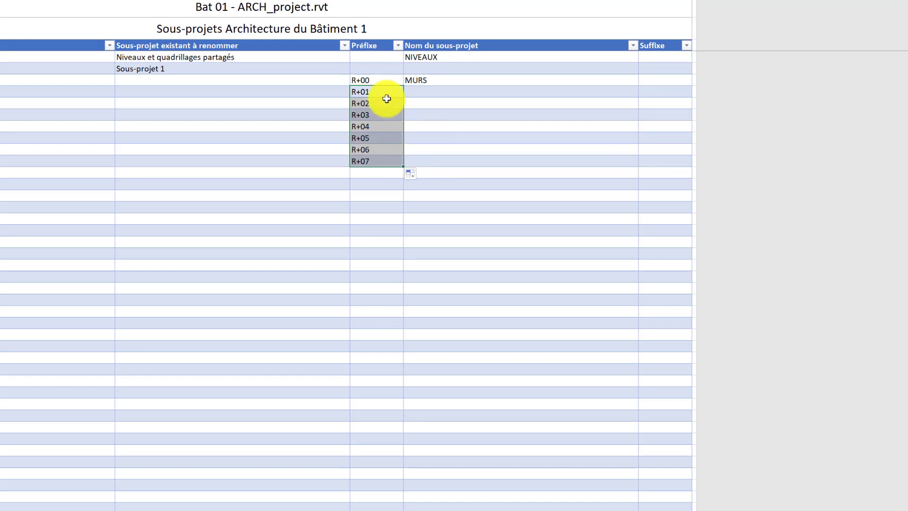
pyautogui.click(461, 138)
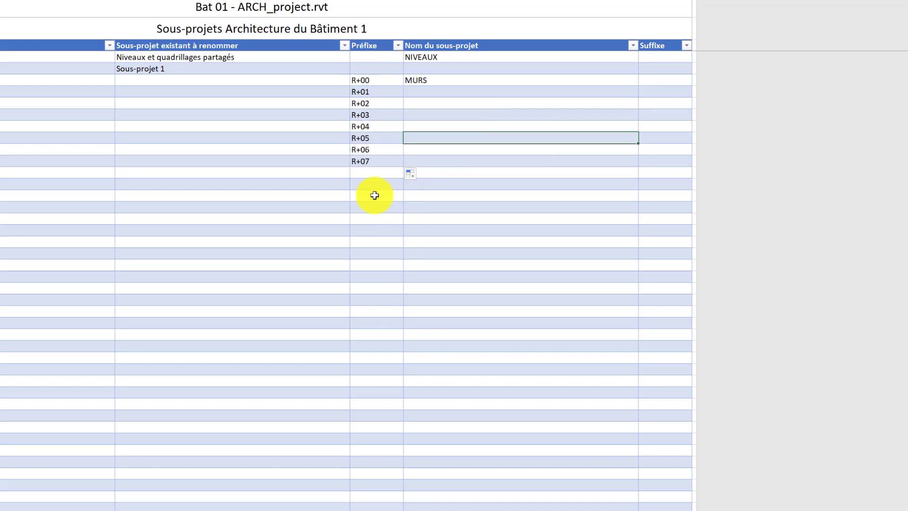
pyautogui.click(381, 161)
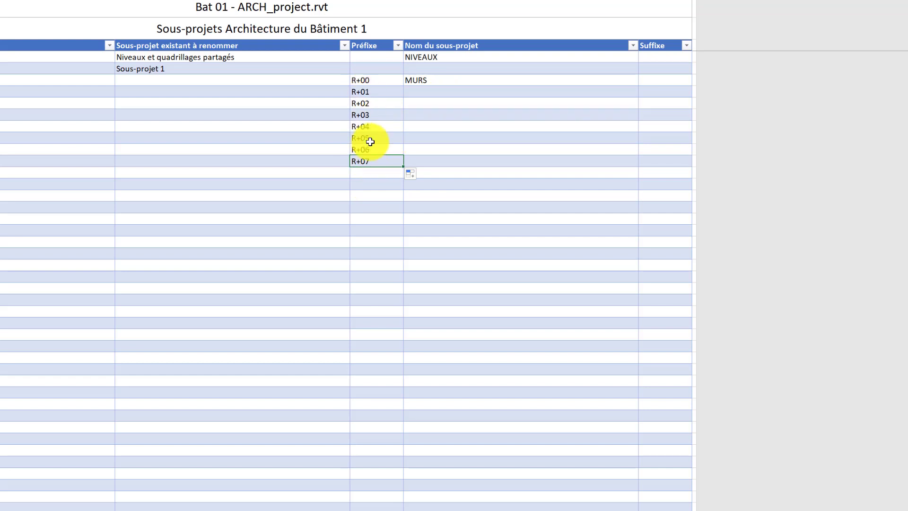
# - Copy the workset name MURS down to every row through the R+07 prefix
pyautogui.click(430, 81)
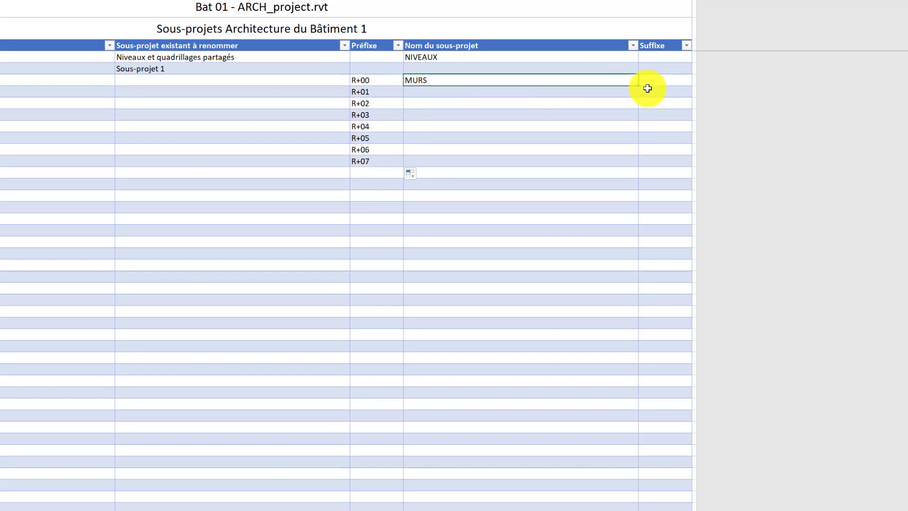
pyautogui.moveTo(636, 87); pyautogui.dragTo(626, 172)
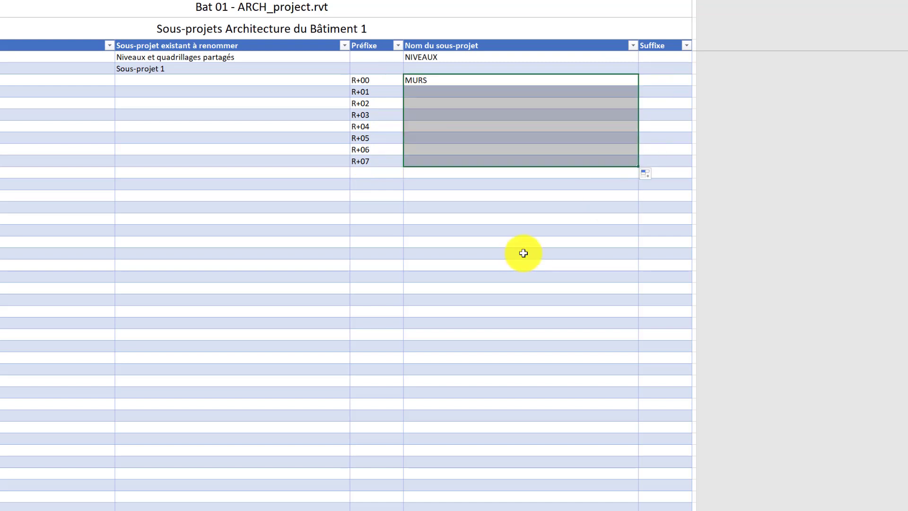
pyautogui.click(467, 242)
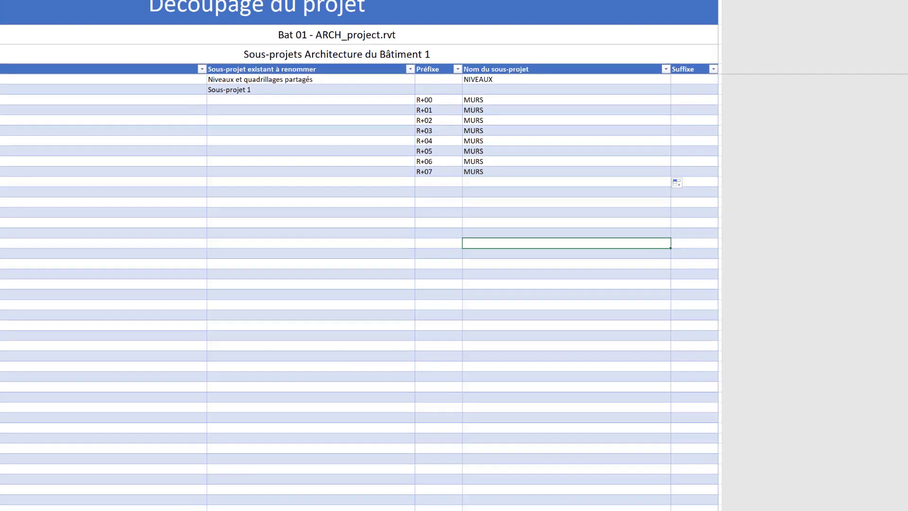
pyautogui.click(45, 133)
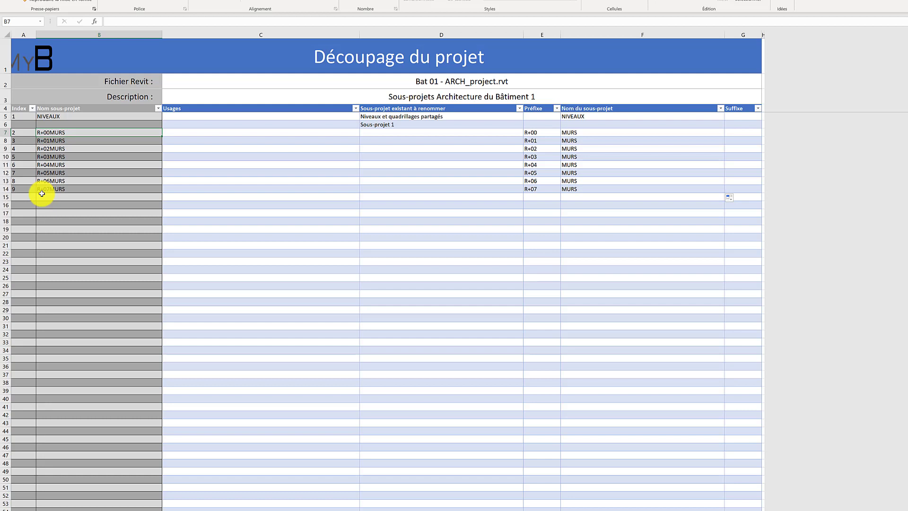
# - Change the first MURS name to " - MURS" and fill it down through the R+07 row
pyautogui.click(563, 133)
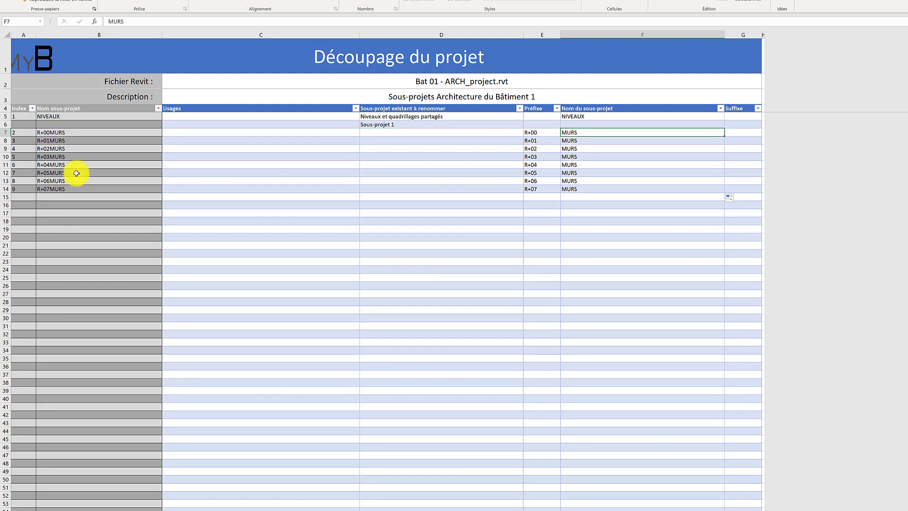
pyautogui.doubleClick(573, 132)
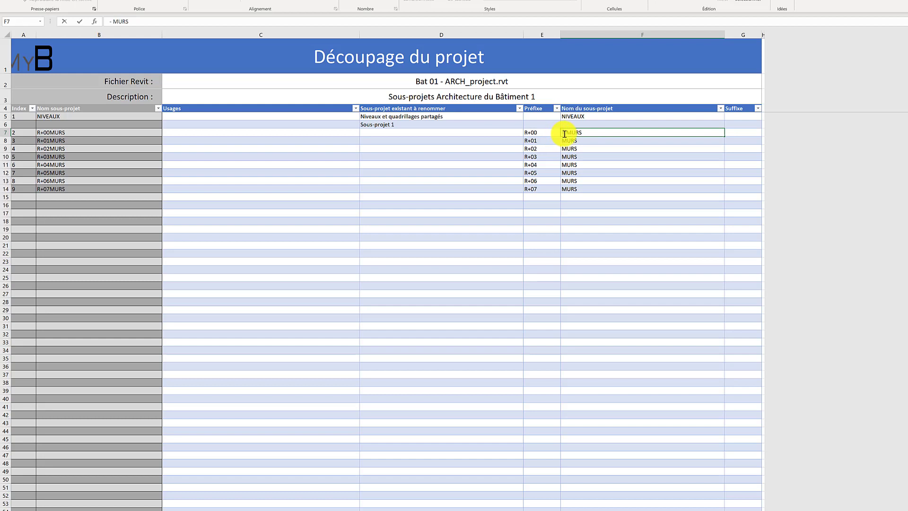
pyautogui.press('Return')
pyautogui.click(616, 134)
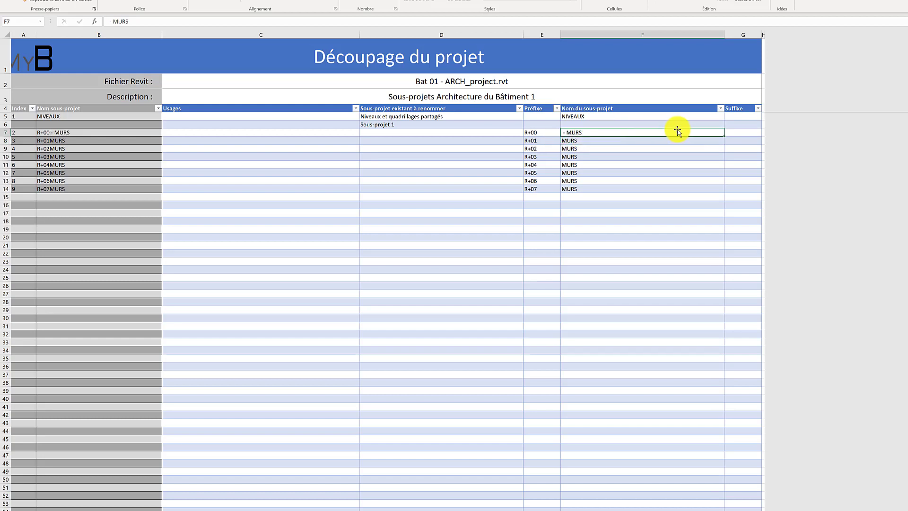
pyautogui.moveTo(723, 142); pyautogui.dragTo(710, 197)
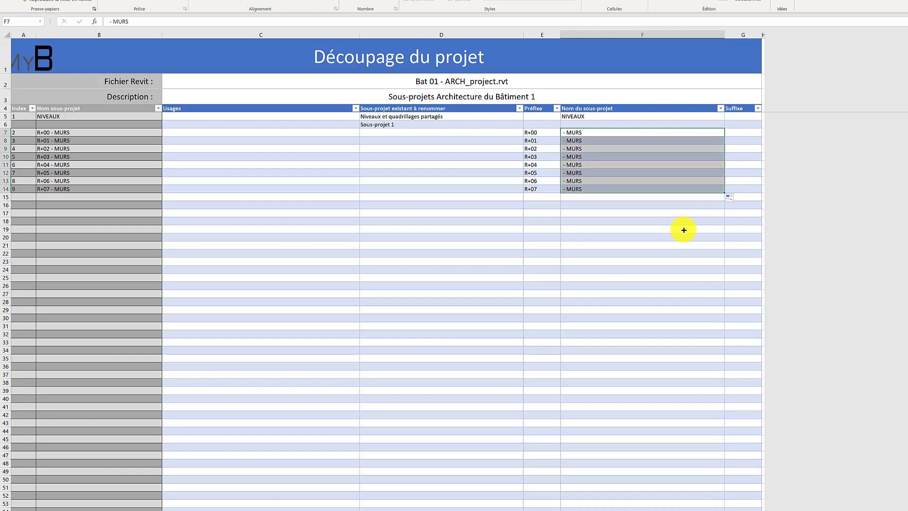
pyautogui.click(683, 229)
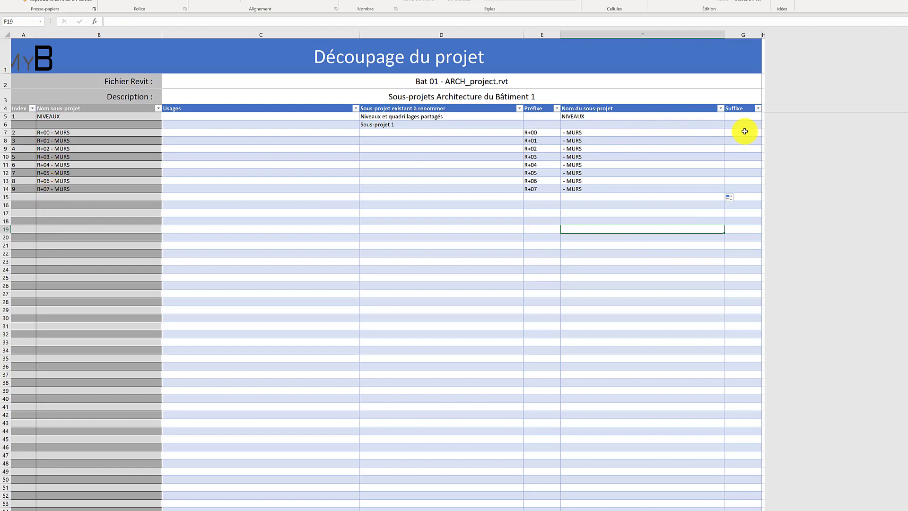
# - Enter the suffix " - Ext" for the R+00 row and fill it down through the R+07 row
pyautogui.click(745, 131)
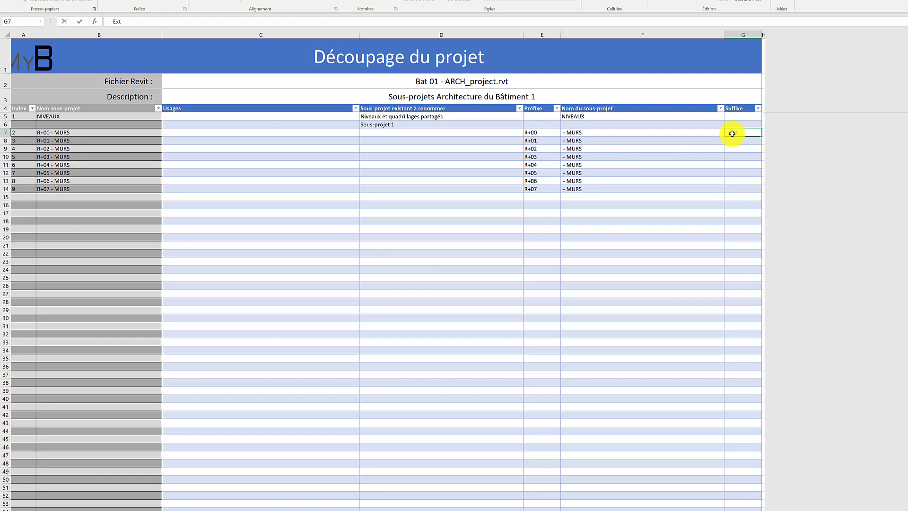
pyautogui.click(722, 156)
pyautogui.click(752, 133)
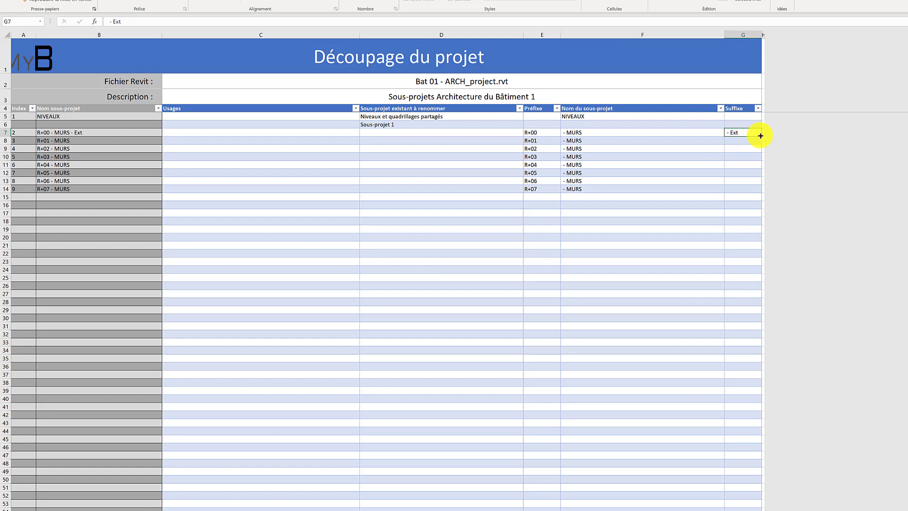
pyautogui.moveTo(760, 136); pyautogui.dragTo(752, 192)
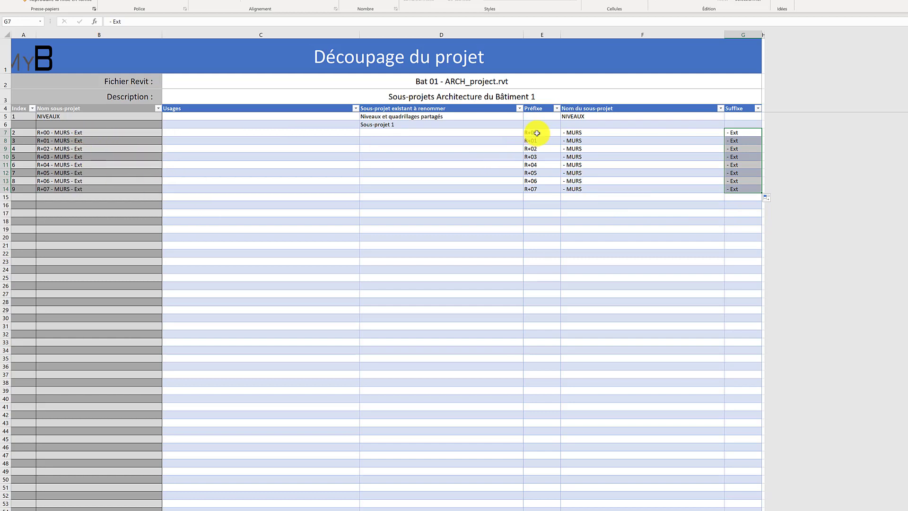
# - Duplicate the prefixes, names and suffixes of the eight MURS rows starting at E15, and set the copies' suffix to " - Int"
pyautogui.moveTo(537, 133); pyautogui.dragTo(732, 186)
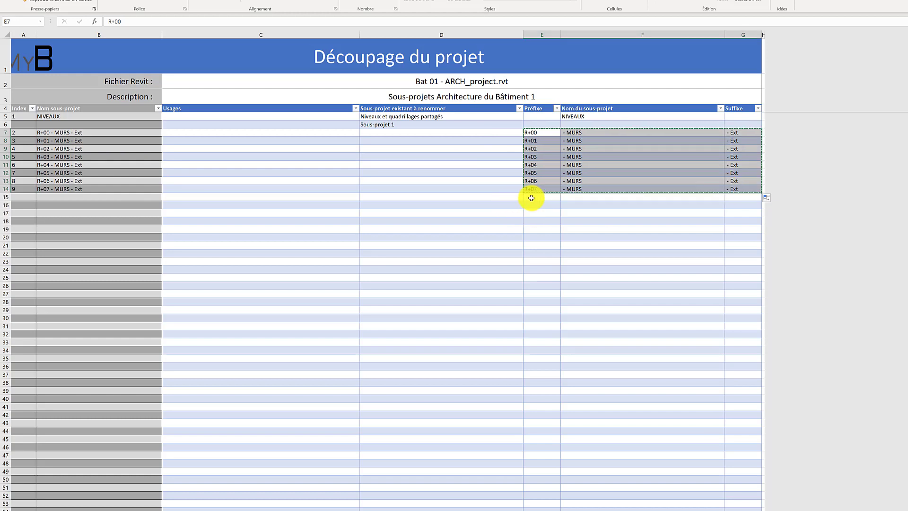
pyautogui.hotkey('ctrl', 'c')
pyautogui.click(533, 198)
pyautogui.hotkey('ctrl', 'v')
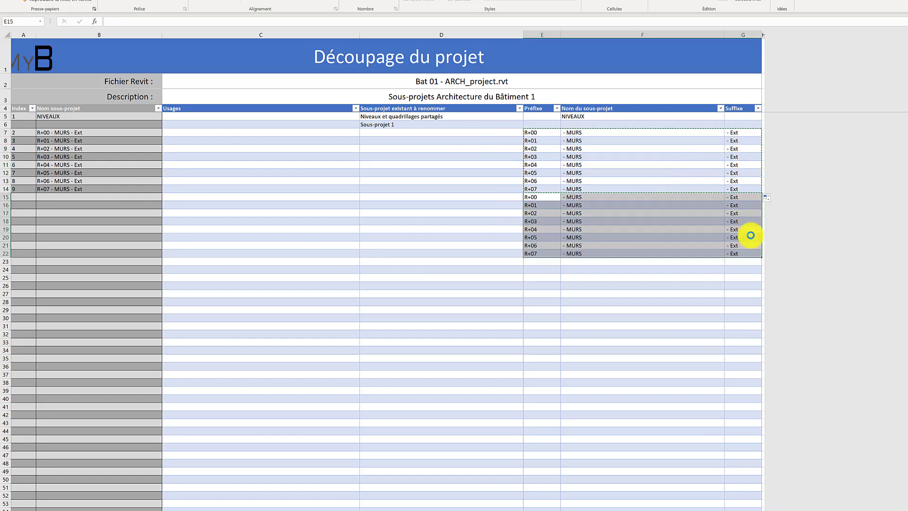
pyautogui.moveTo(747, 197); pyautogui.dragTo(748, 251)
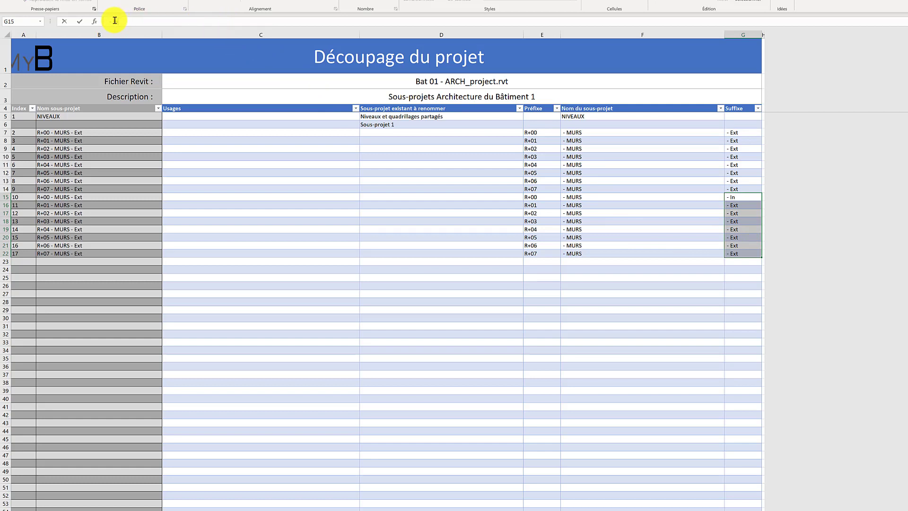
pyautogui.hotkey('ctrl', 'Return')
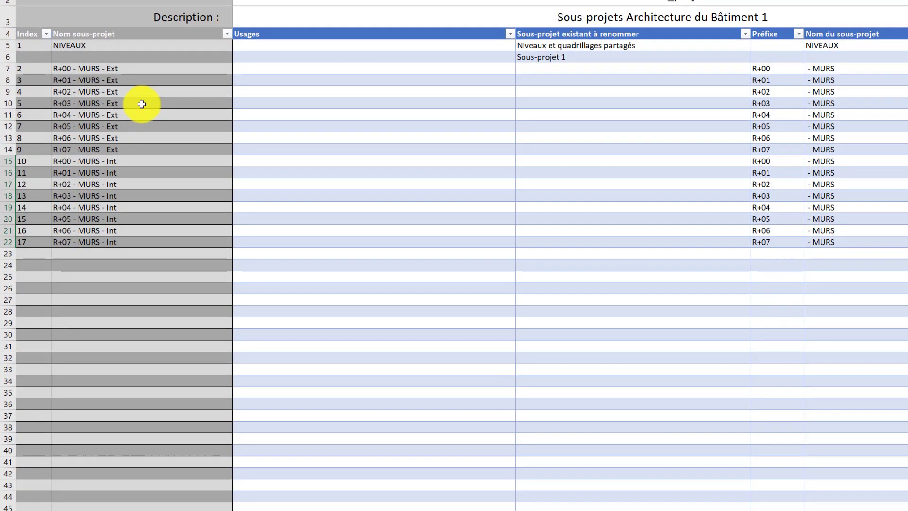
# - Examine the full names of the exterior and interior MURS worksets and the Usages cells beside them
pyautogui.click(94, 81)
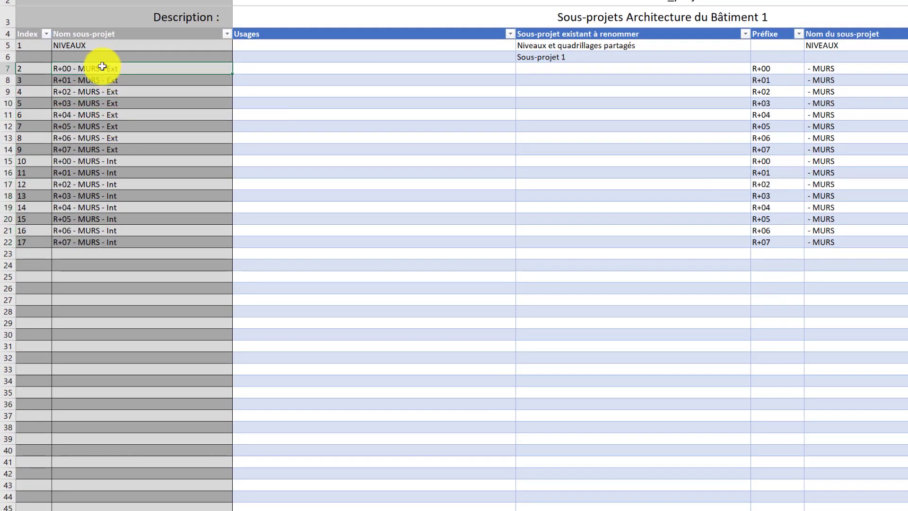
pyautogui.moveTo(102, 68); pyautogui.dragTo(94, 240)
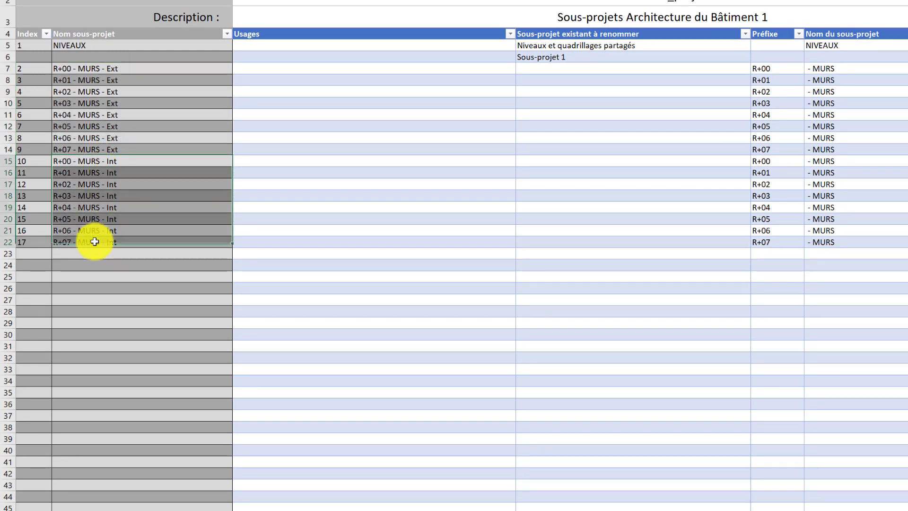
pyautogui.click(644, 221)
pyautogui.click(654, 116)
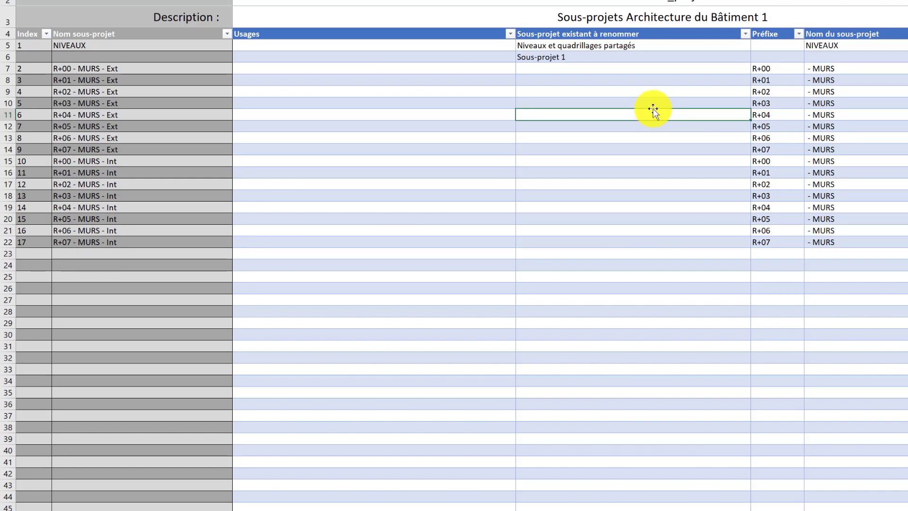
pyautogui.click(346, 53)
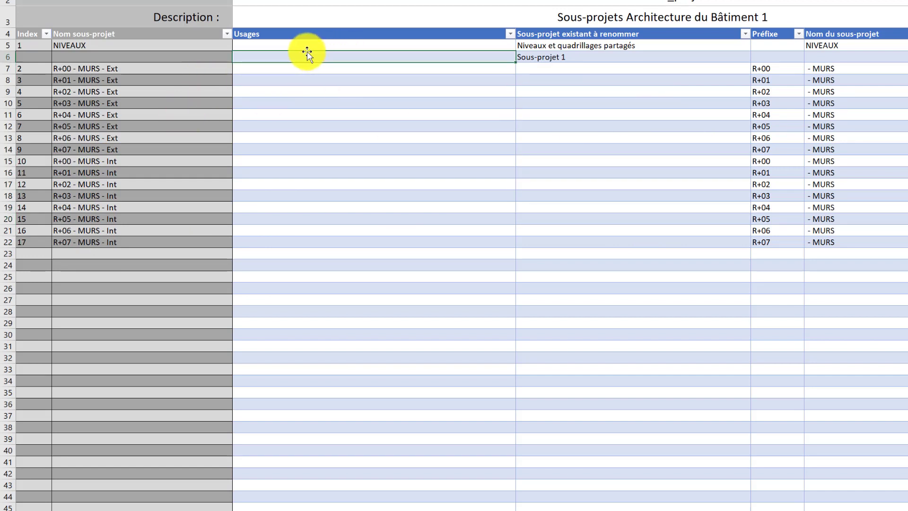
pyautogui.click(258, 68)
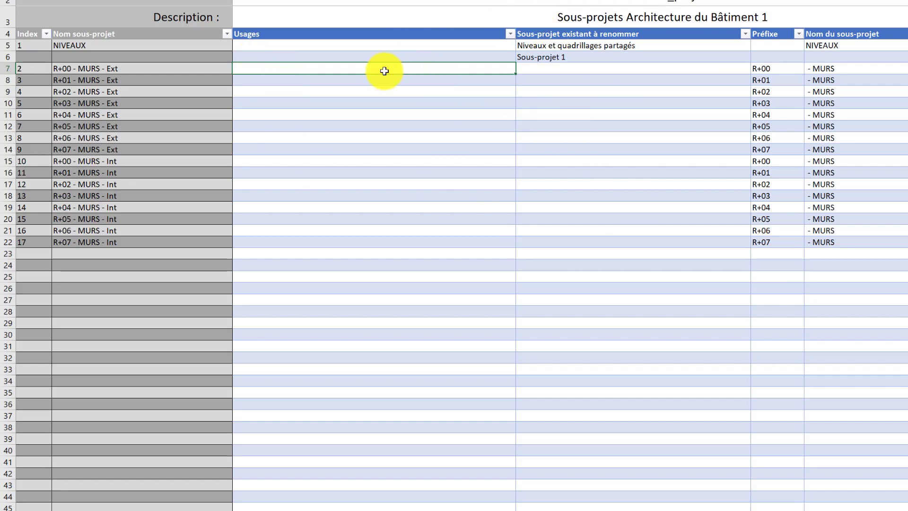
pyautogui.moveTo(378, 71); pyautogui.dragTo(359, 240)
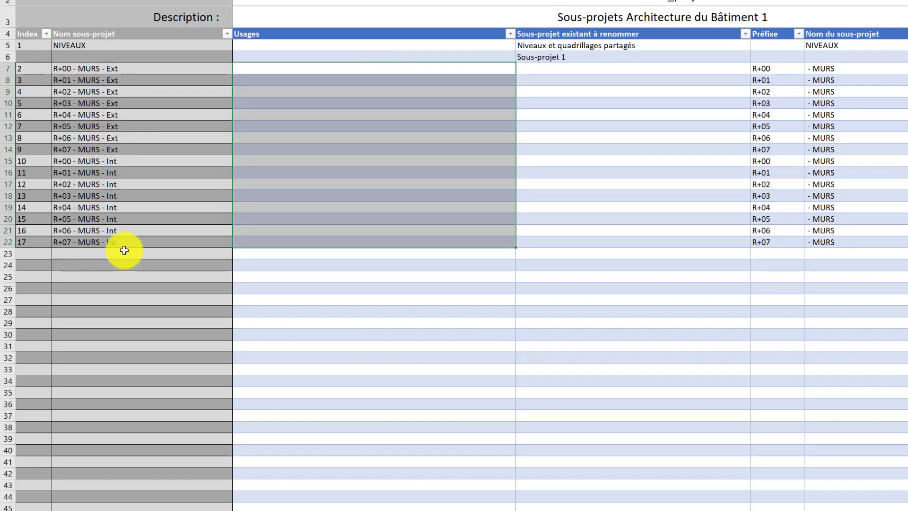
pyautogui.click(393, 196)
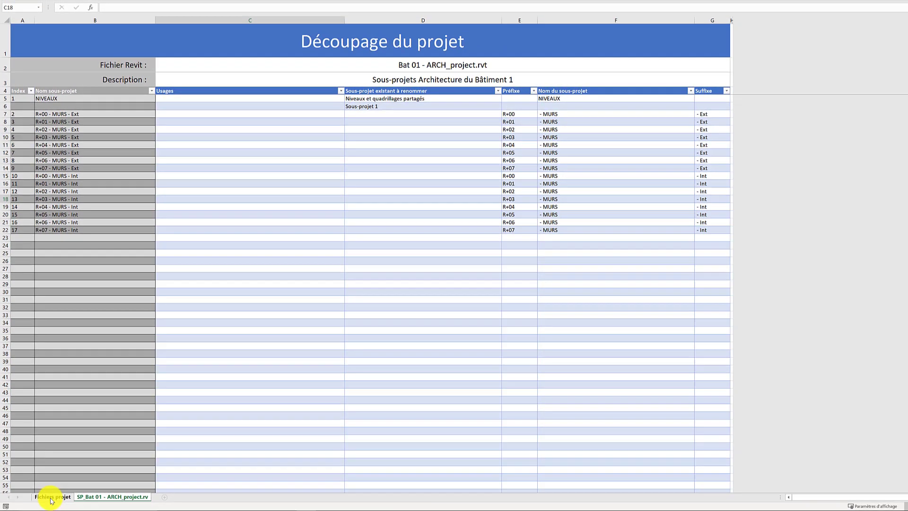
# - Add the Revit files from Bat 01 - ELEC_project.rvt through Bat 03 - STRU_project.rvt to the Fichiers projet list by file selection
pyautogui.click(52, 497)
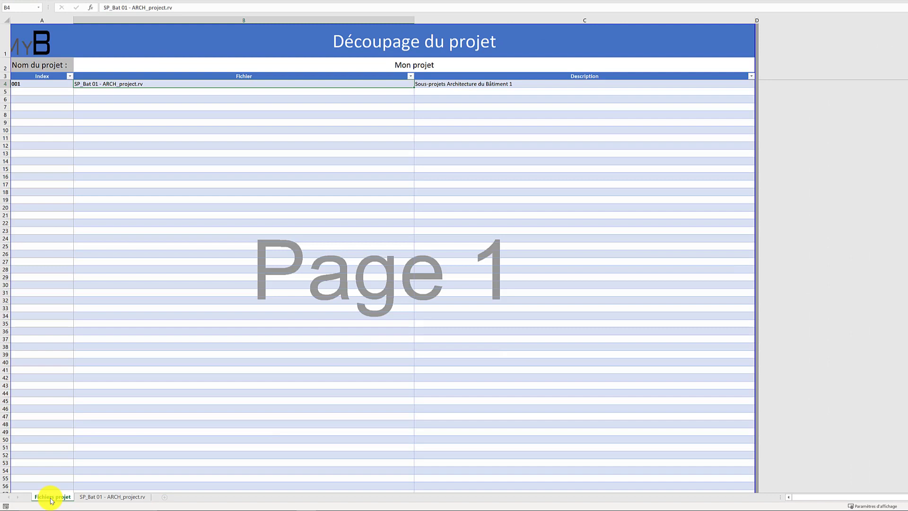
pyautogui.click(150, 214)
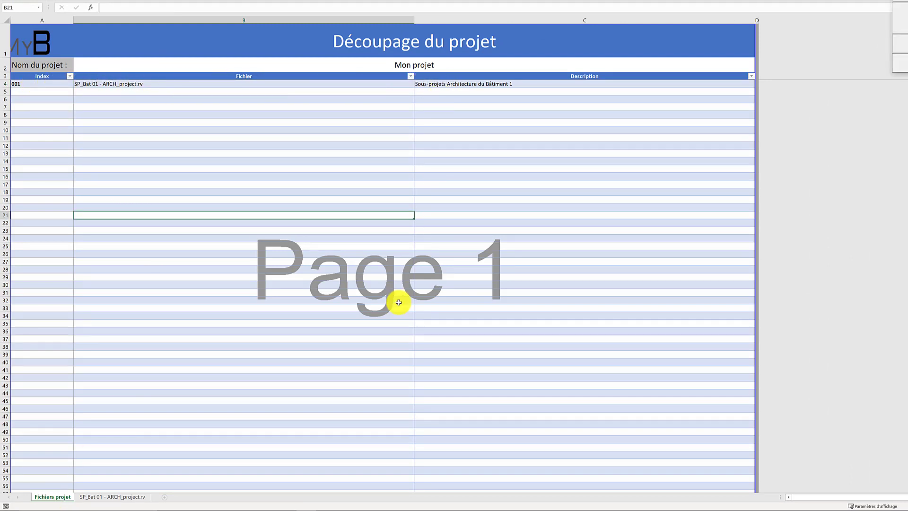
pyautogui.click(83, 91)
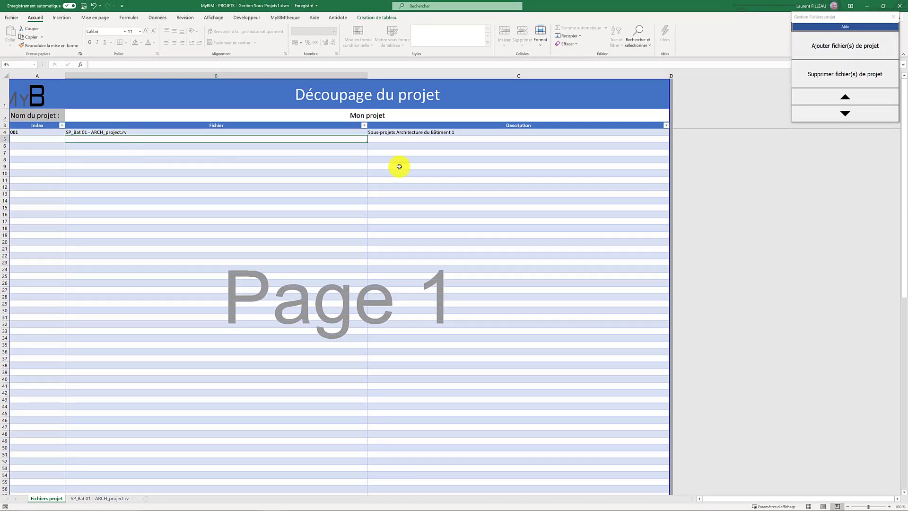
pyautogui.click(843, 46)
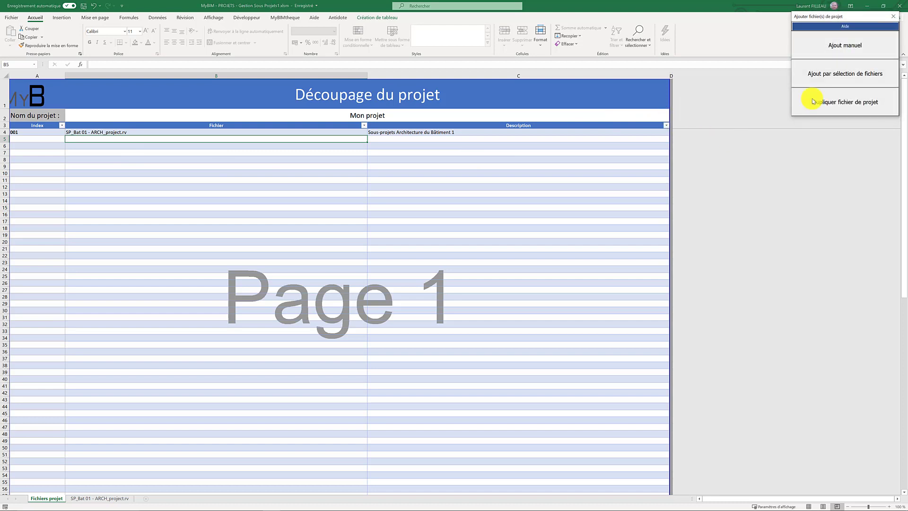
pyautogui.click(832, 75)
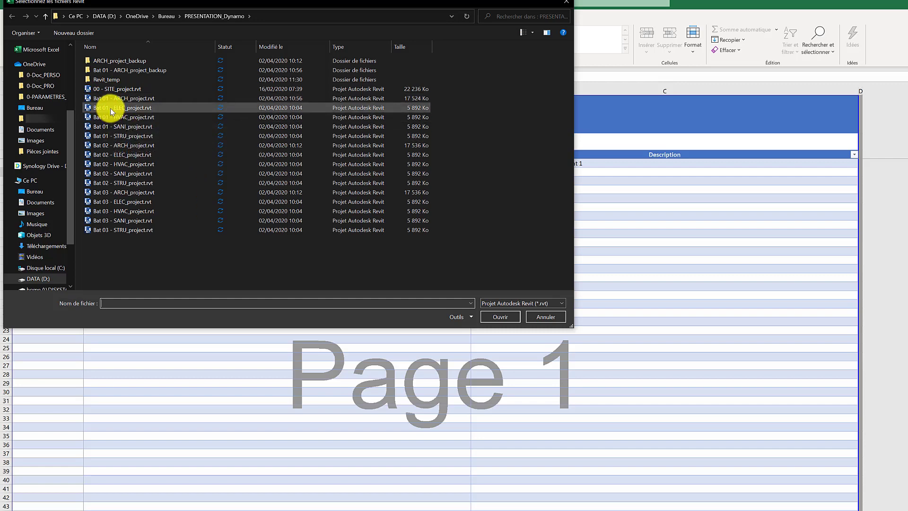
pyautogui.click(109, 108)
pyautogui.keyDown('shift'); pyautogui.click(102, 226); pyautogui.keyUp('shift')
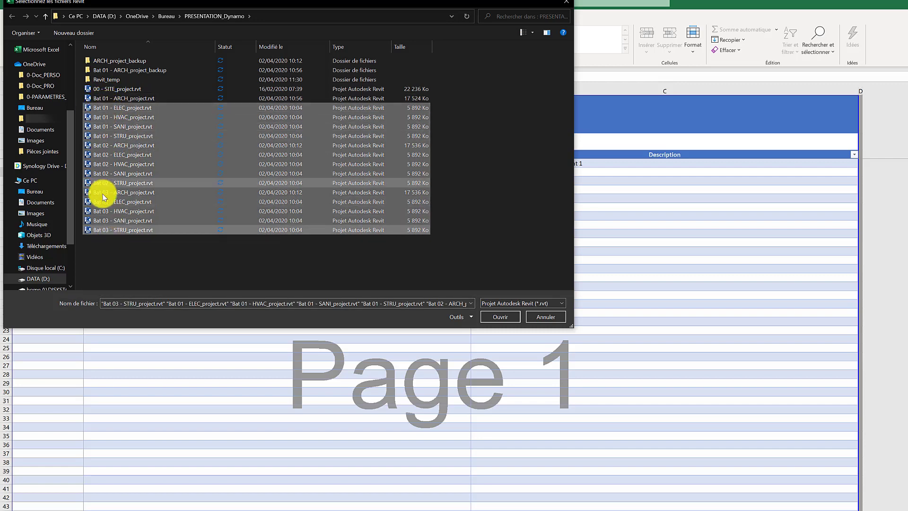
pyautogui.click(504, 315)
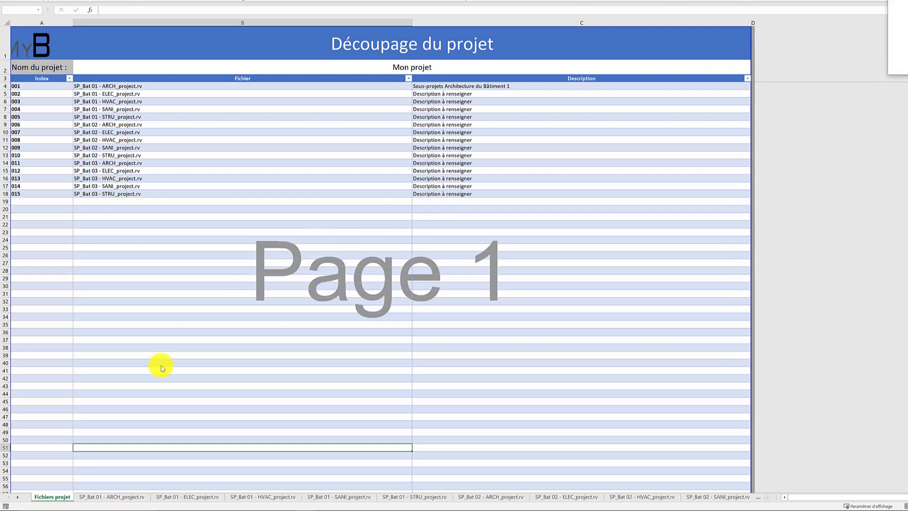
# - Compare the generated Bat 01 sheets for ELEC, HVAC and SANI with the completed ARCH sheet, checking descriptions and worksets
pyautogui.click(130, 498)
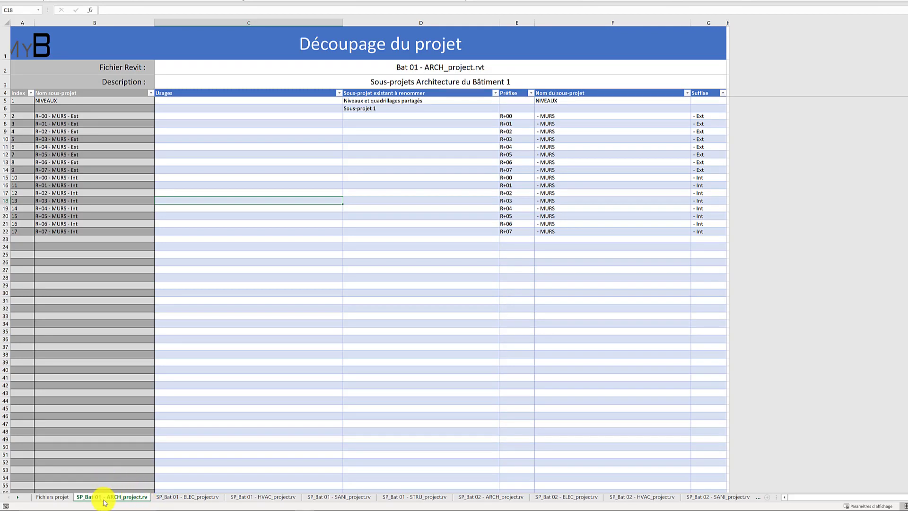
pyautogui.click(185, 498)
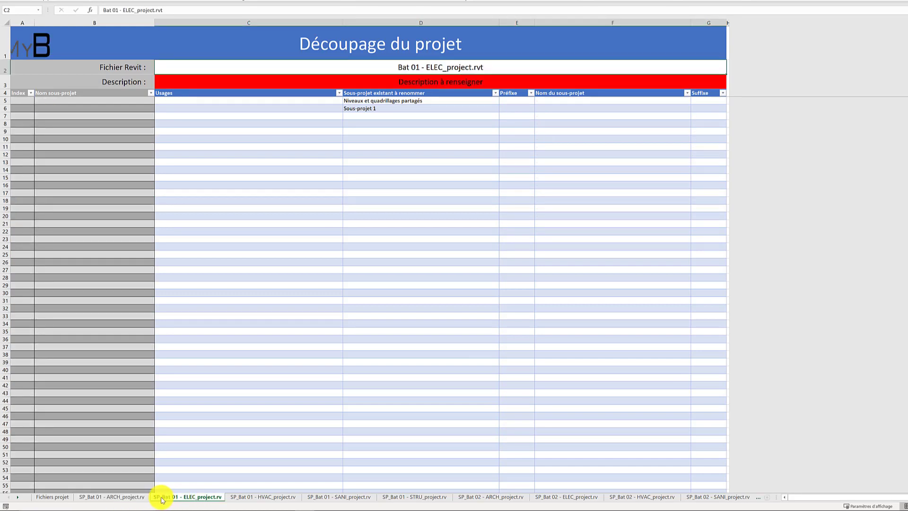
pyautogui.click(248, 498)
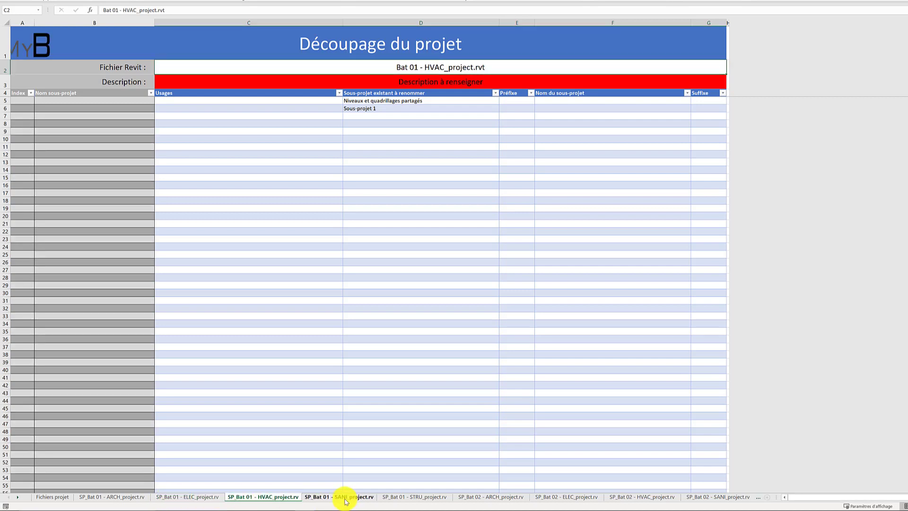
pyautogui.click(419, 499)
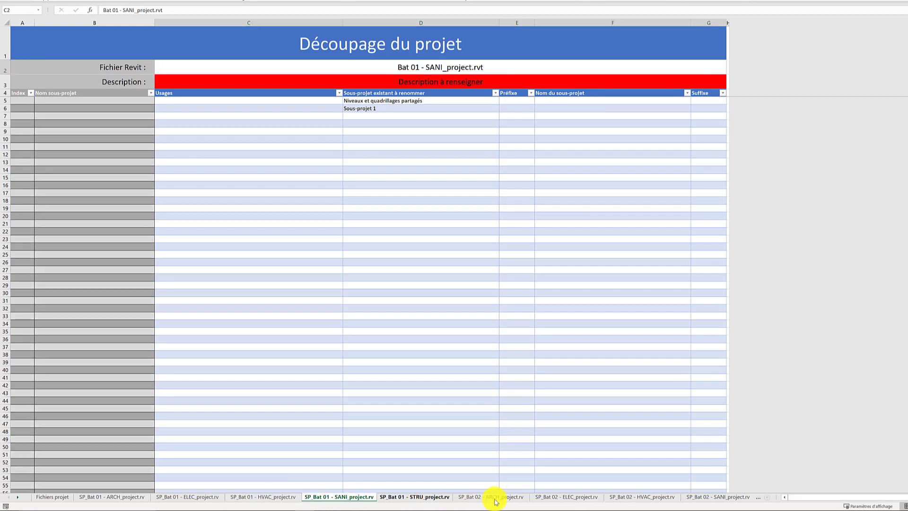
pyautogui.click(106, 499)
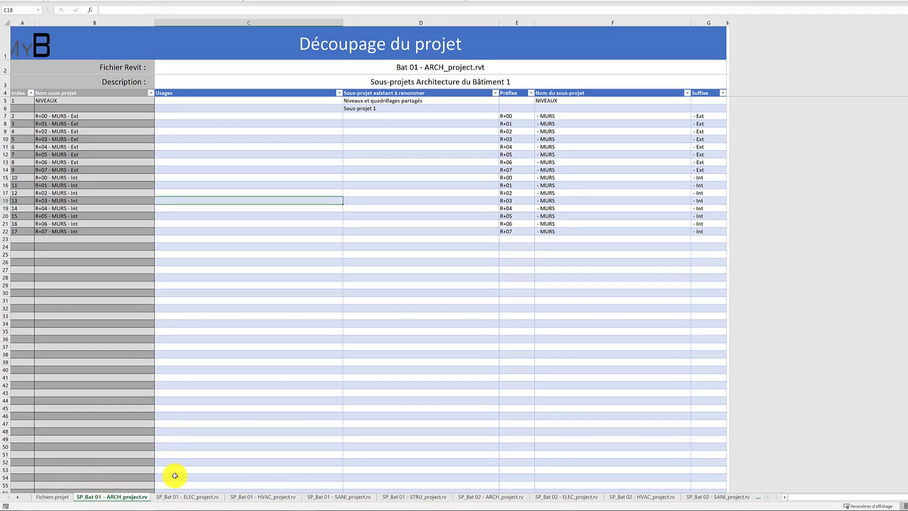
pyautogui.click(184, 498)
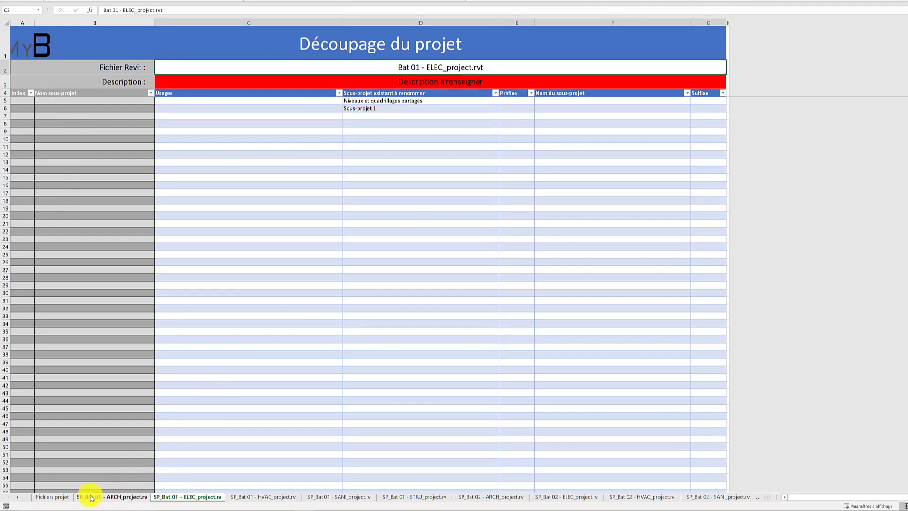
pyautogui.click(115, 501)
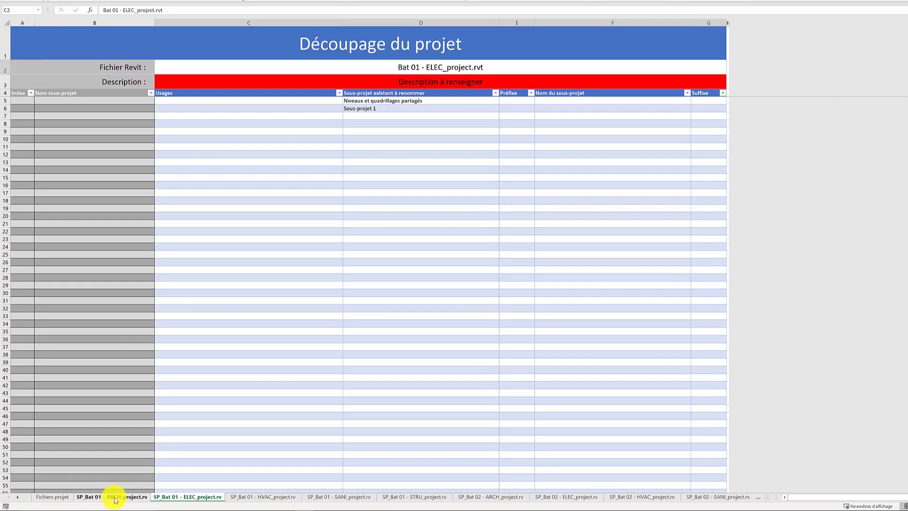
pyautogui.click(207, 500)
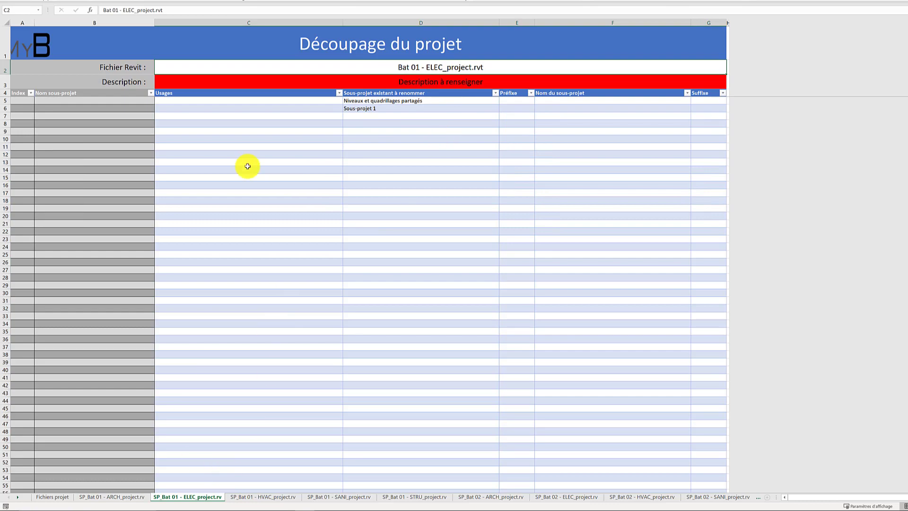
pyautogui.keyDown('ctrl'); pyautogui.click(85, 498); pyautogui.keyUp('ctrl')
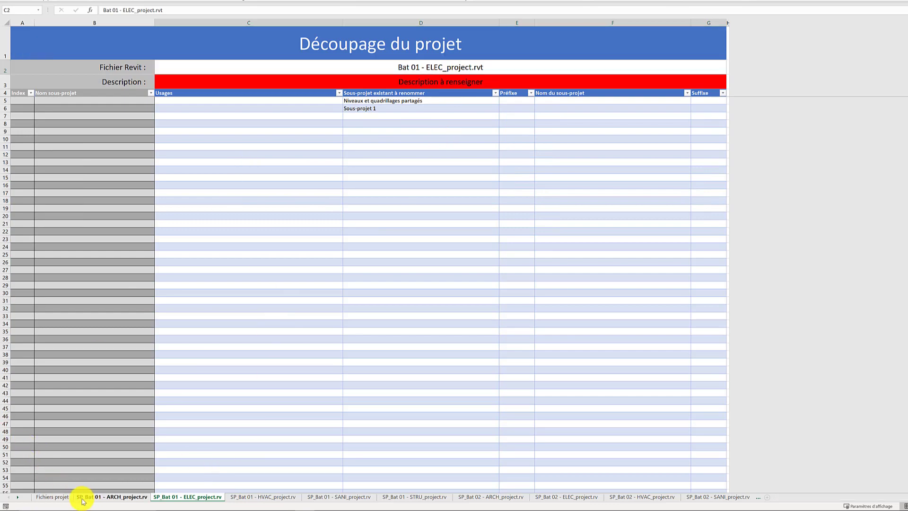
# - Delete the SP_Bat 03 - STRU_project file and its sheet from the project file list
pyautogui.click(53, 497)
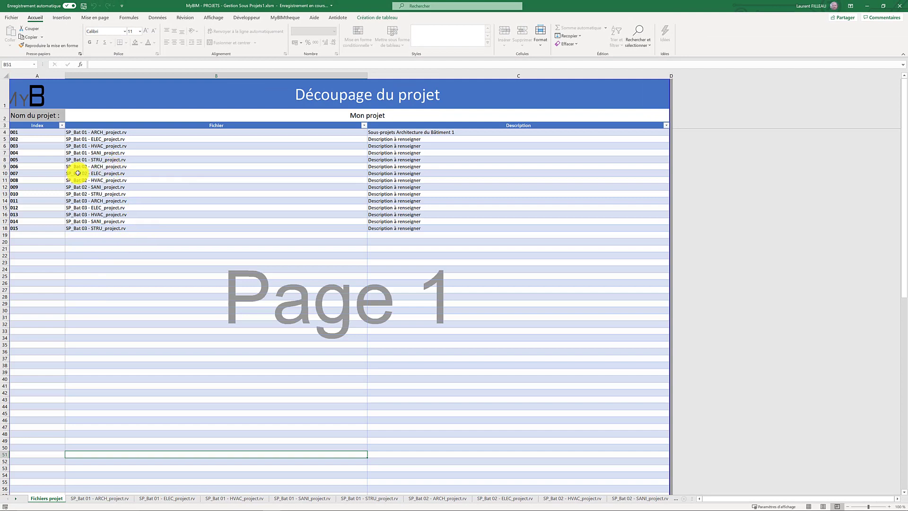
pyautogui.click(94, 229)
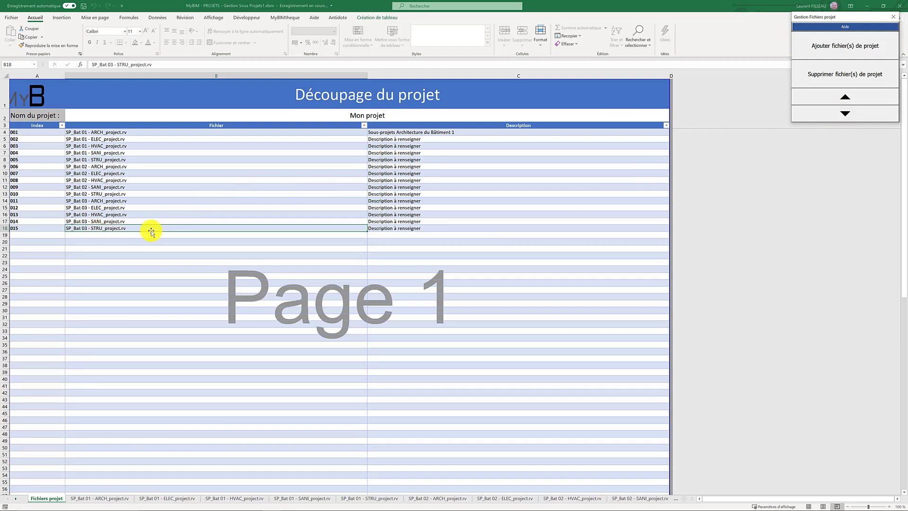
pyautogui.click(832, 76)
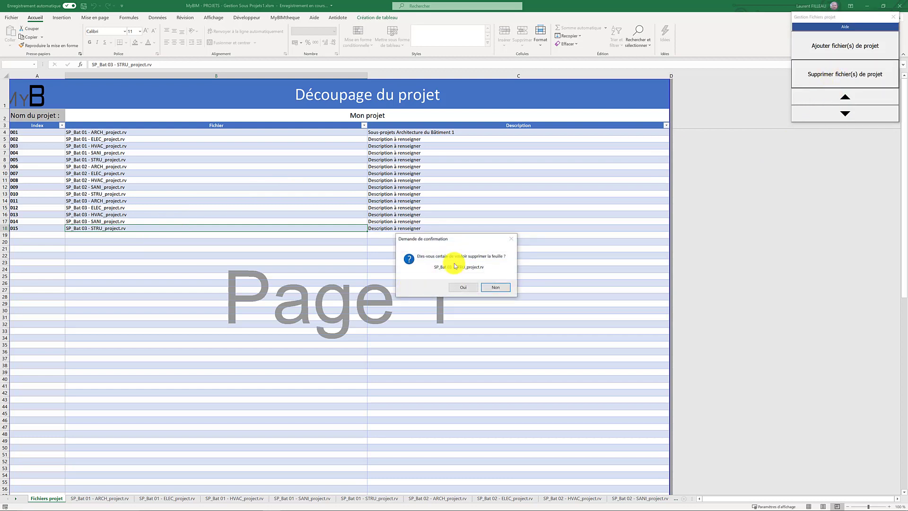
pyautogui.click(464, 287)
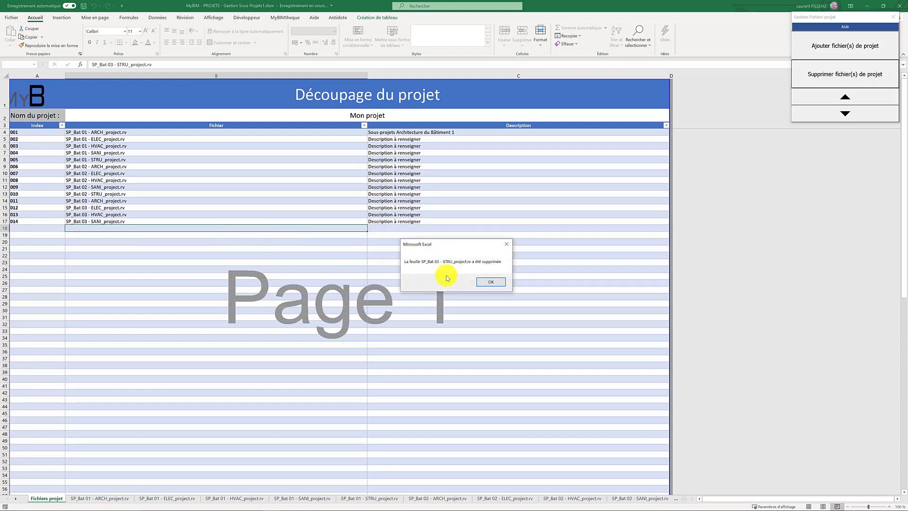
pyautogui.click(487, 281)
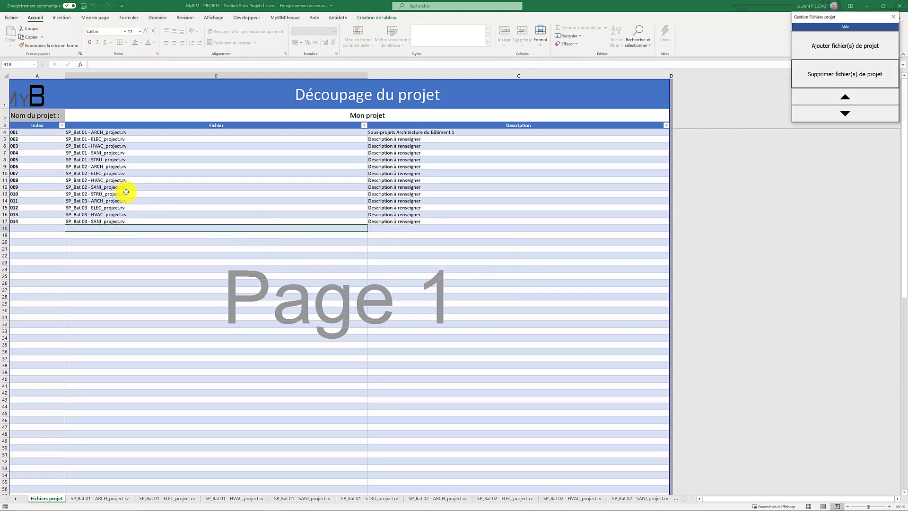
# - Move the SP_Bat 01 - ELEC_project entry up one place in the project file list and back down
pyautogui.click(102, 148)
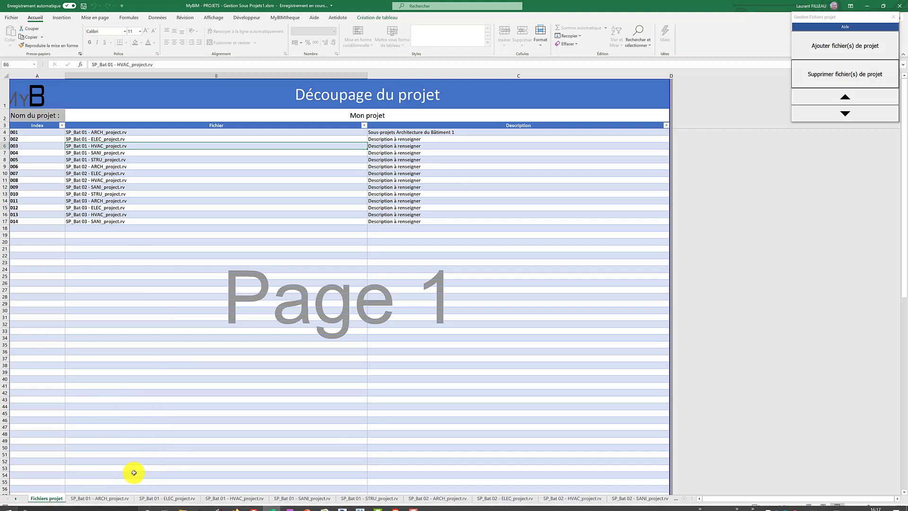
pyautogui.click(98, 139)
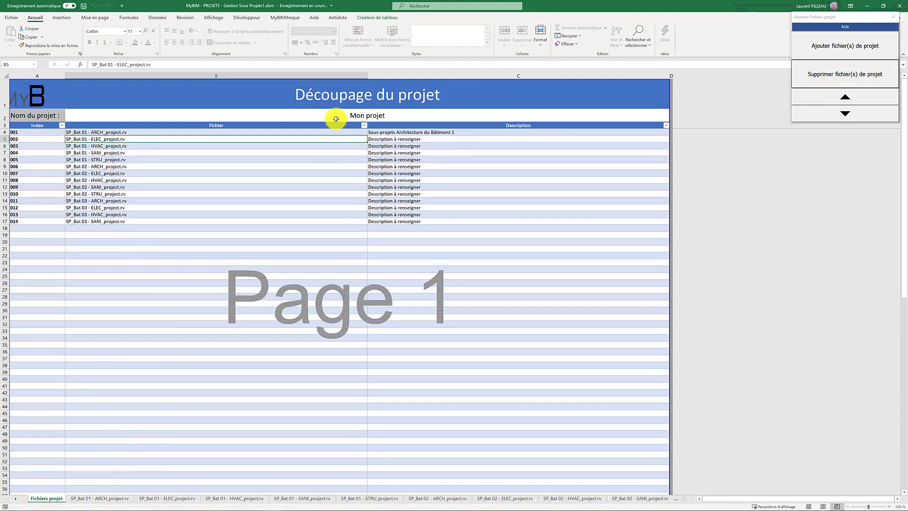
pyautogui.click(833, 99)
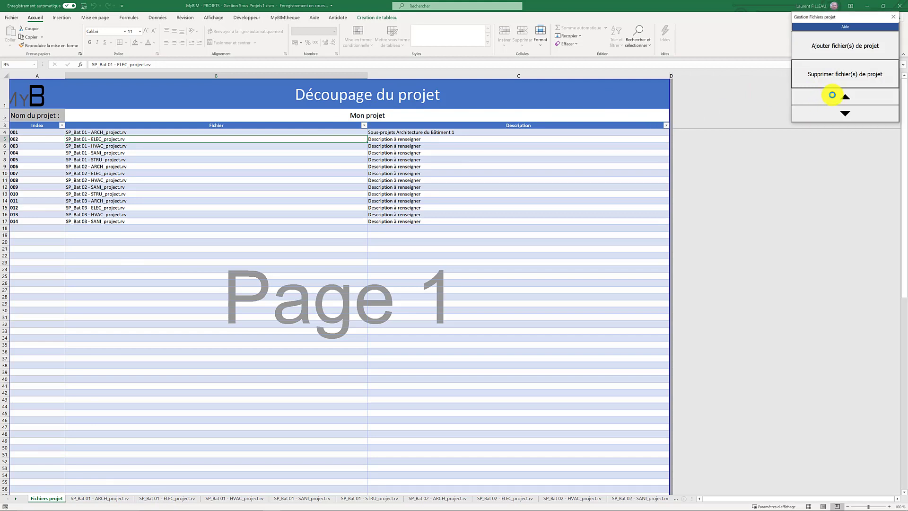
pyautogui.click(834, 112)
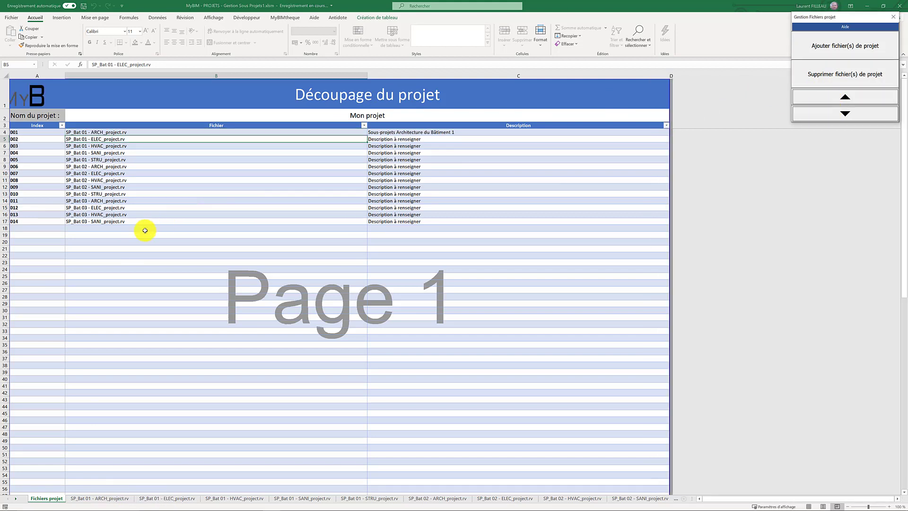
# - Review the SP_Bat 01 - ARCH_project sheet, return to the project file list and save the workbook
pyautogui.click(112, 133)
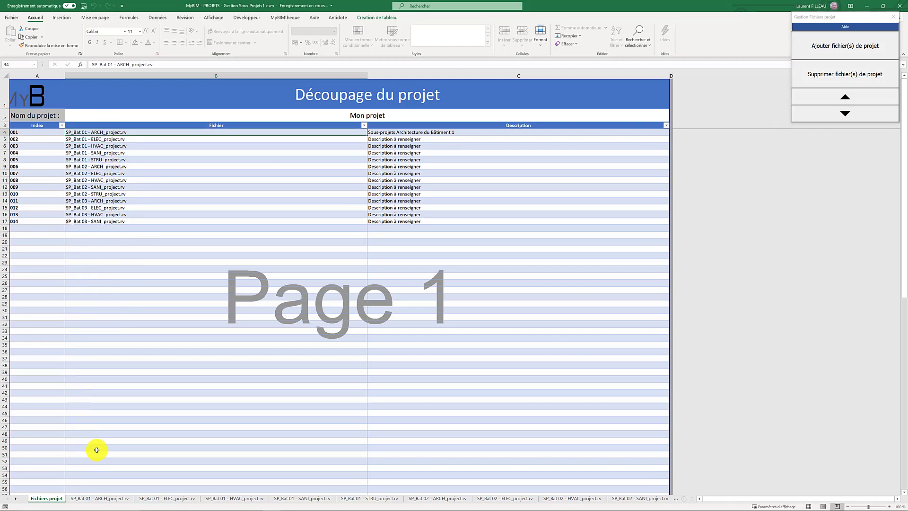
pyautogui.click(102, 498)
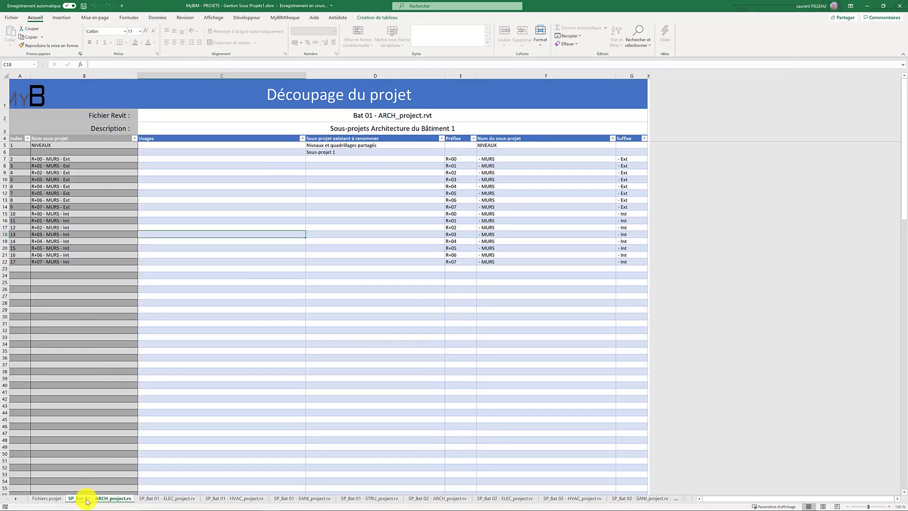
pyautogui.click(43, 499)
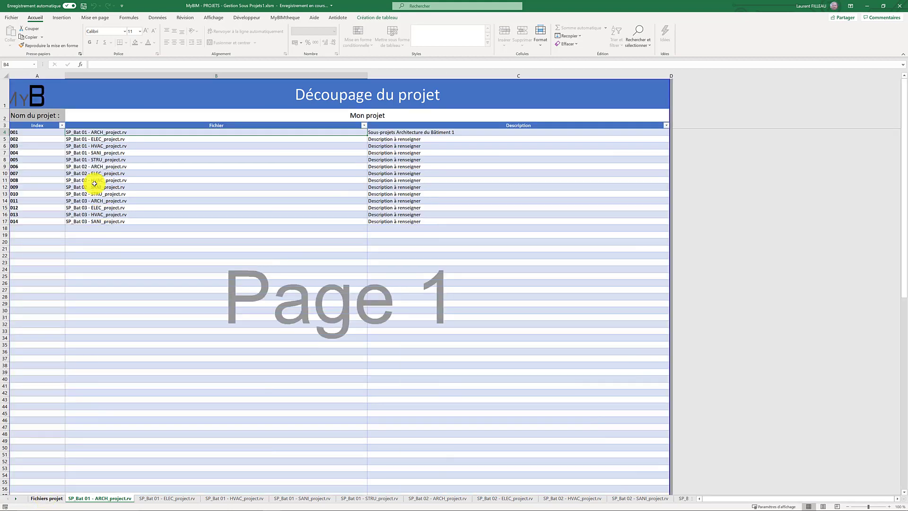
pyautogui.click(85, 7)
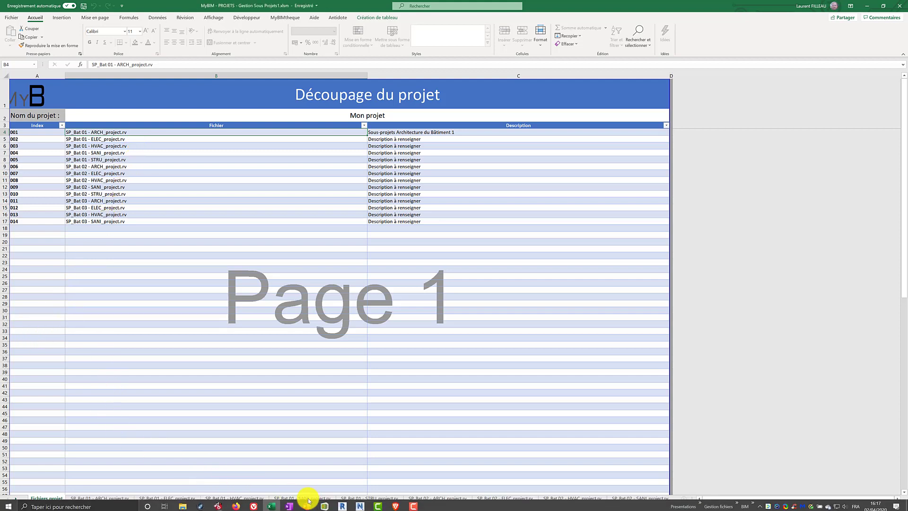
# - Switch to the Bat 01 - ARCH project in Revit and examine its user-created worksets, leaving the Sous-projets dialog without changes
pyautogui.click(343, 504)
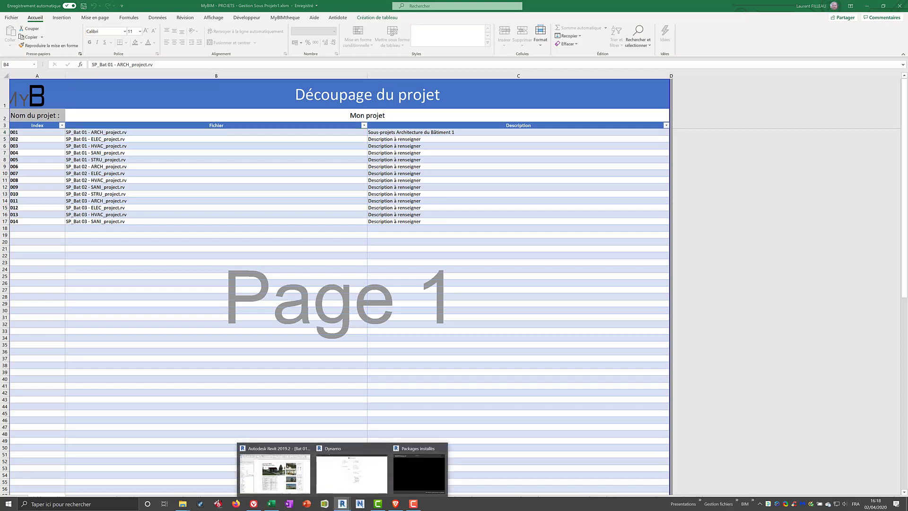
pyautogui.click(275, 472)
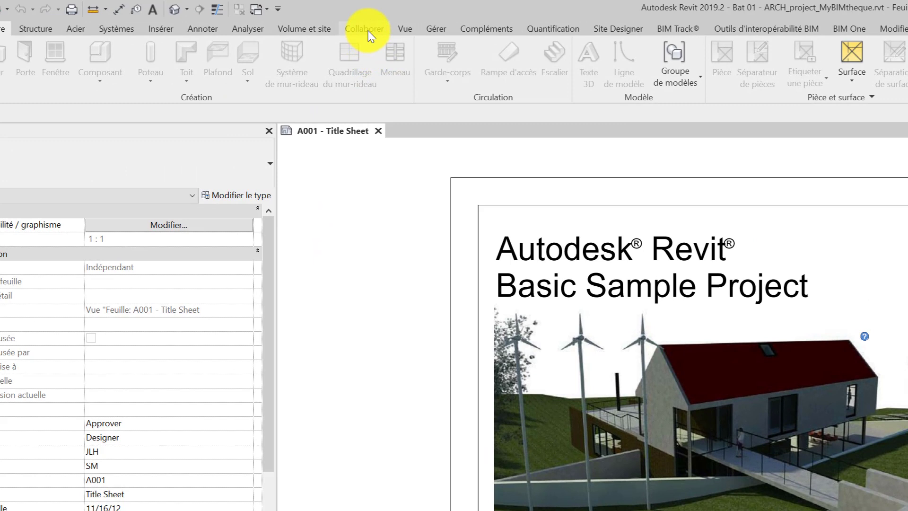
pyautogui.click(364, 28)
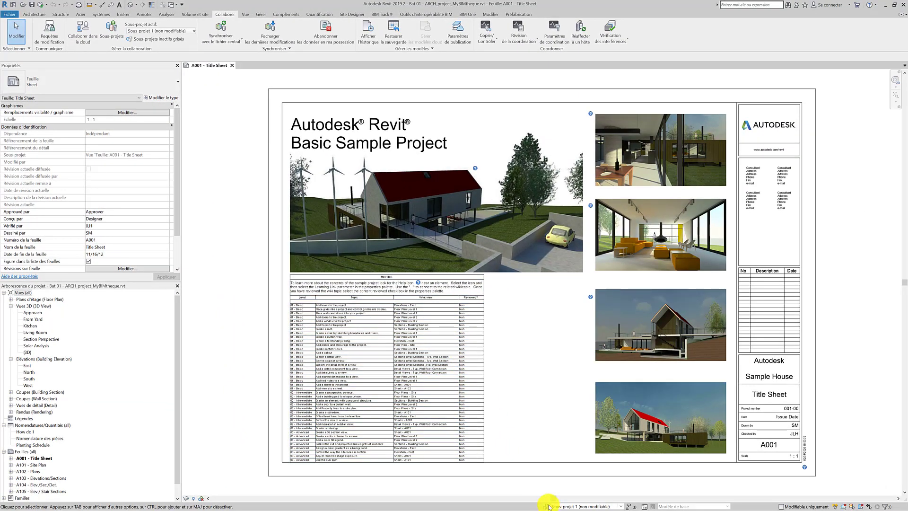
pyautogui.click(547, 505)
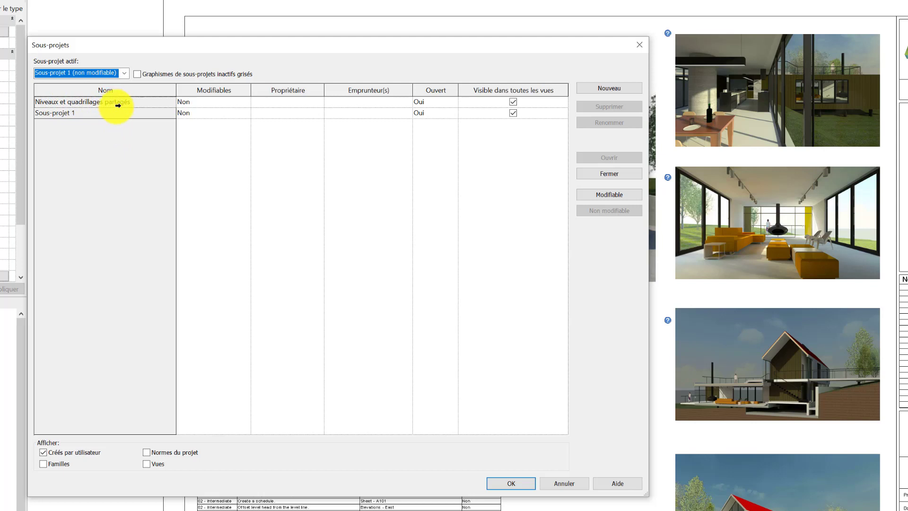
pyautogui.click(80, 113)
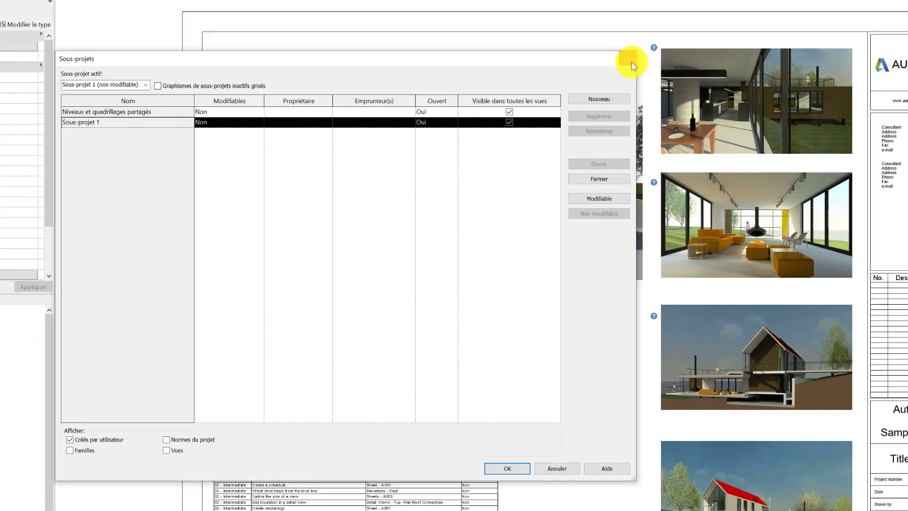
pyautogui.click(639, 44)
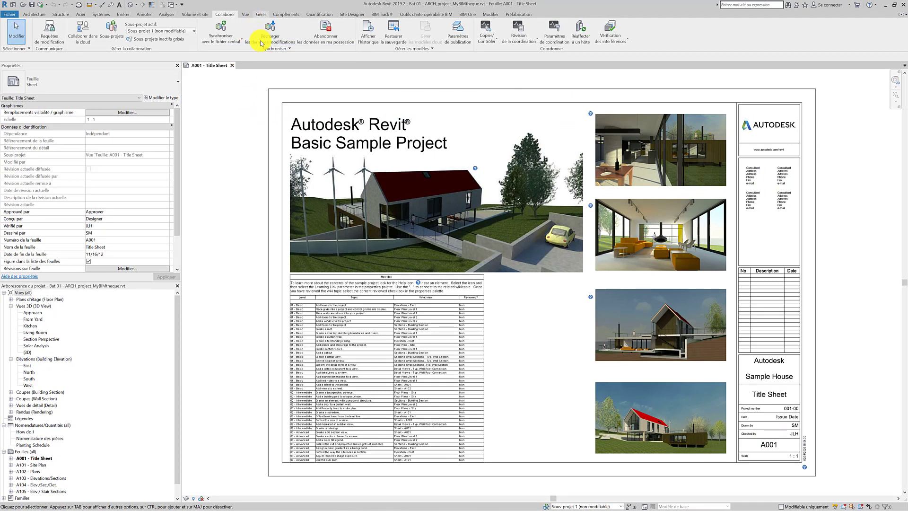
# - Start Dynamo in version 2.0.3 for the current project, then close its window to return to Revit
pyautogui.click(261, 14)
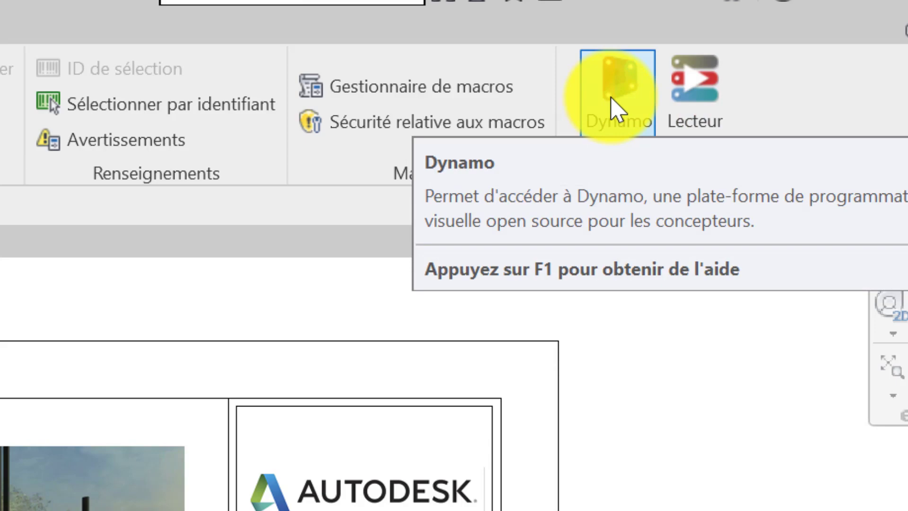
pyautogui.click(615, 110)
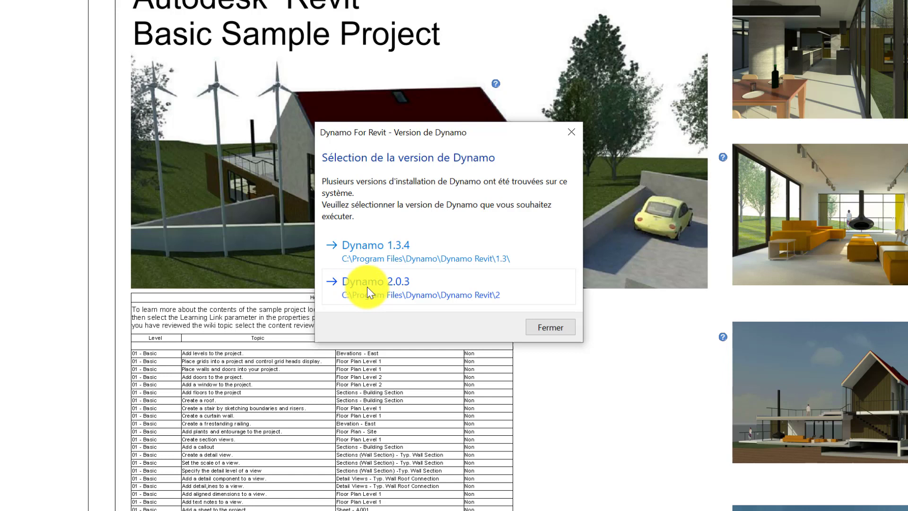
pyautogui.click(409, 282)
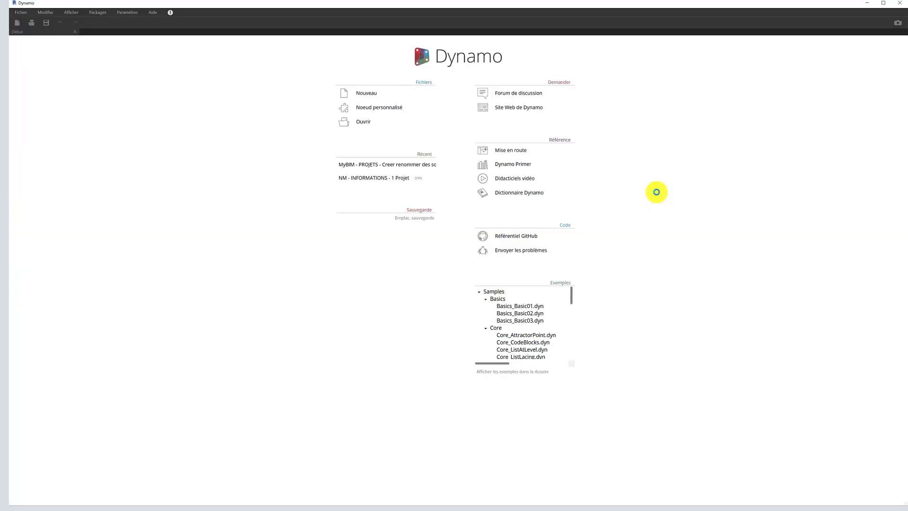
pyautogui.click(894, 3)
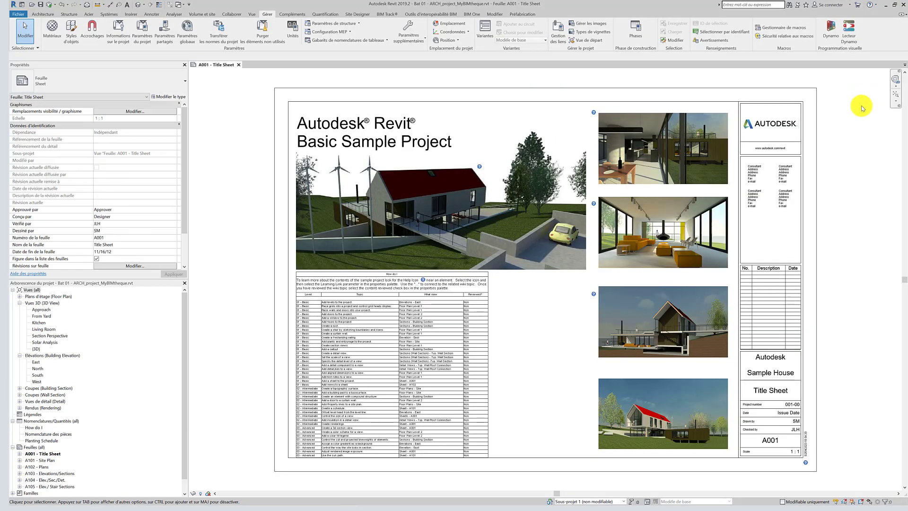
# - Run the Dynamo Player script "MyBIM - PROJETS - Creer renommer des sous-projets" using the workbook "MyBIM - PROJETS - Gestion Sous Projets1.xlsm", with displaying the Excel file enabled
pyautogui.click(850, 31)
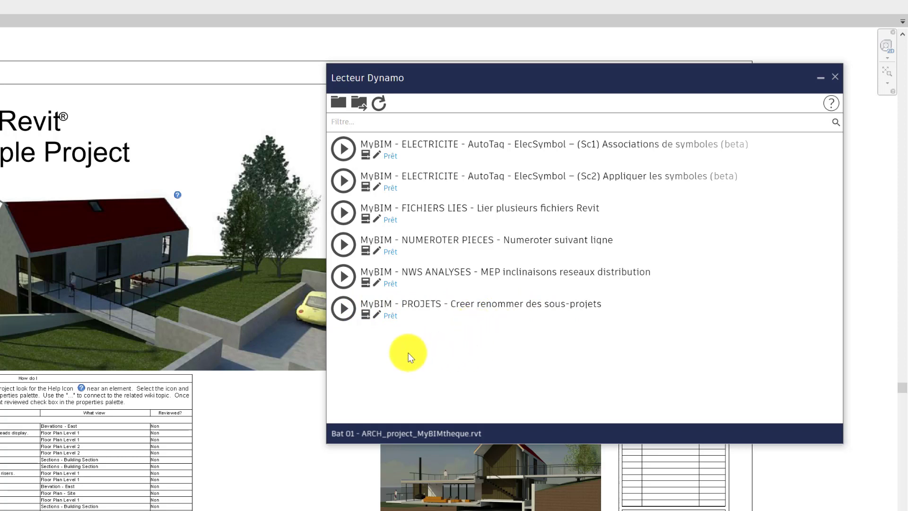
pyautogui.click(344, 308)
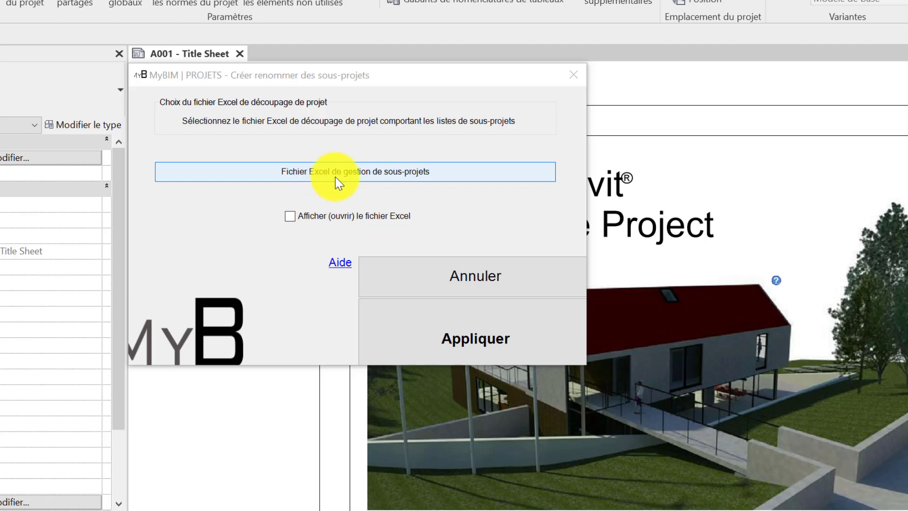
pyautogui.click(384, 180)
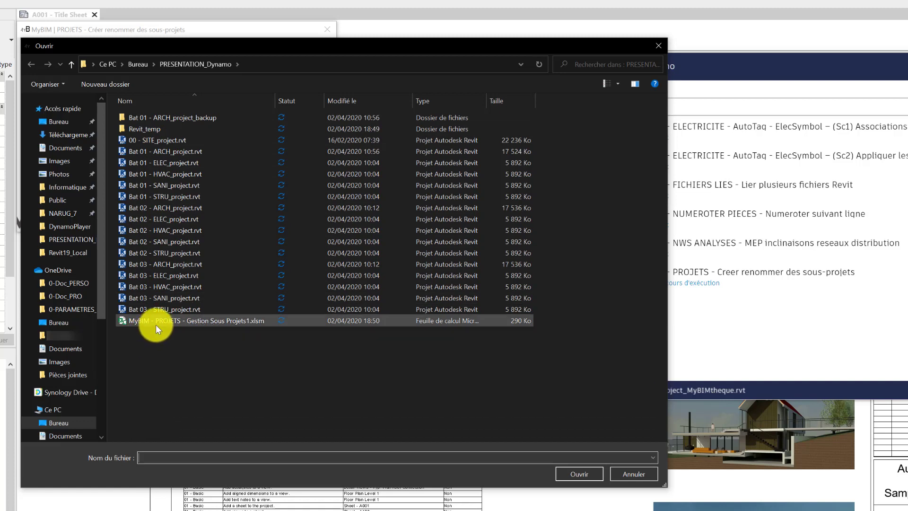
pyautogui.click(191, 322)
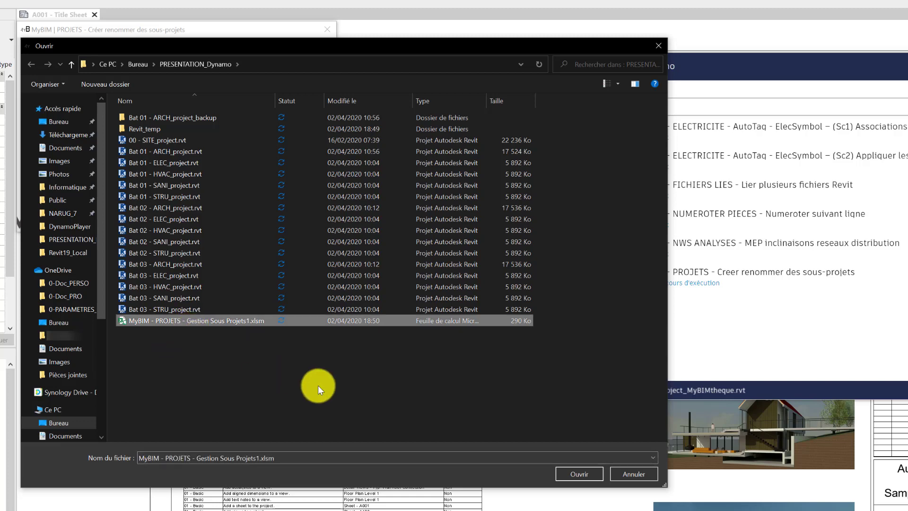
pyautogui.click(566, 478)
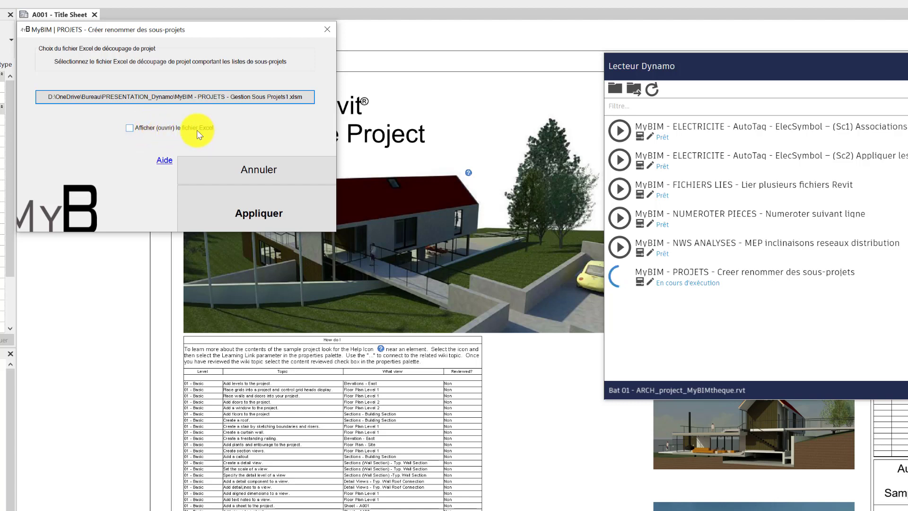
pyautogui.click(130, 130)
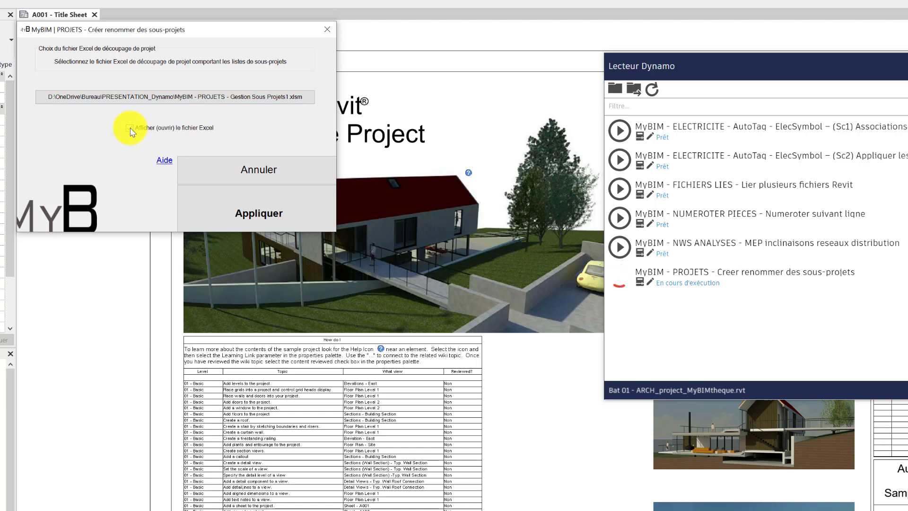
pyautogui.click(211, 201)
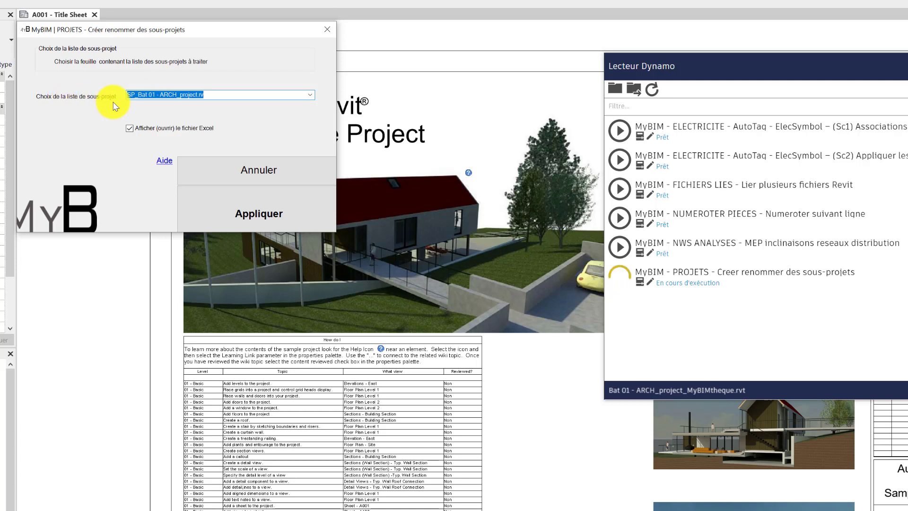
# - Apply the SP_Bat 01 - ARCH_project.rv workset list to the project, then dismiss the script message and close Dynamo Player
pyautogui.click(310, 96)
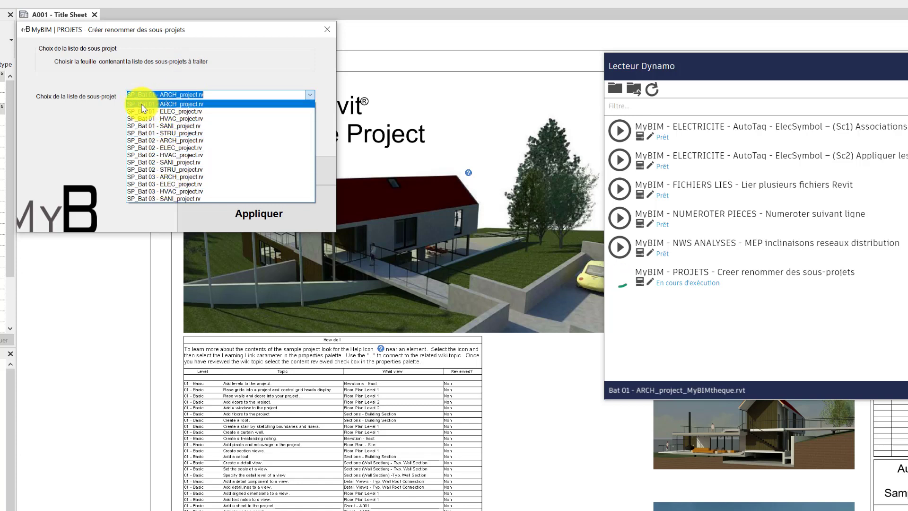
pyautogui.click(173, 106)
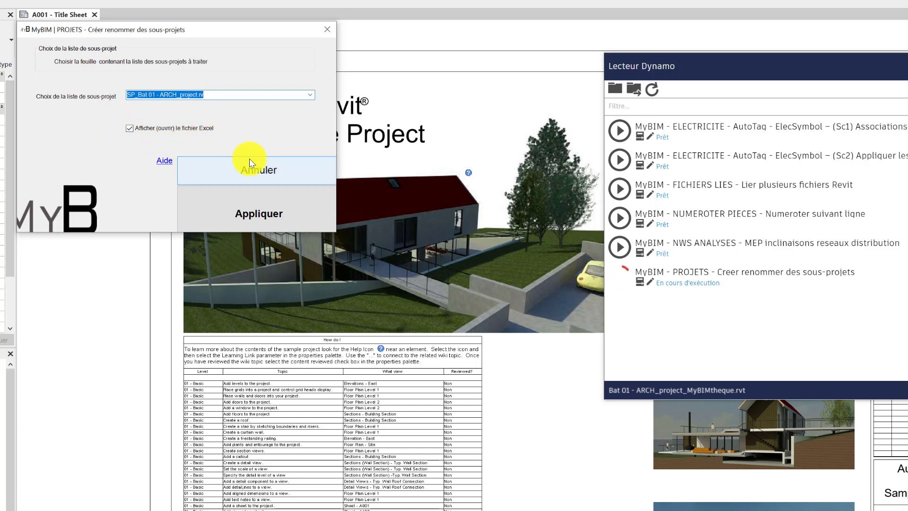
pyautogui.click(256, 212)
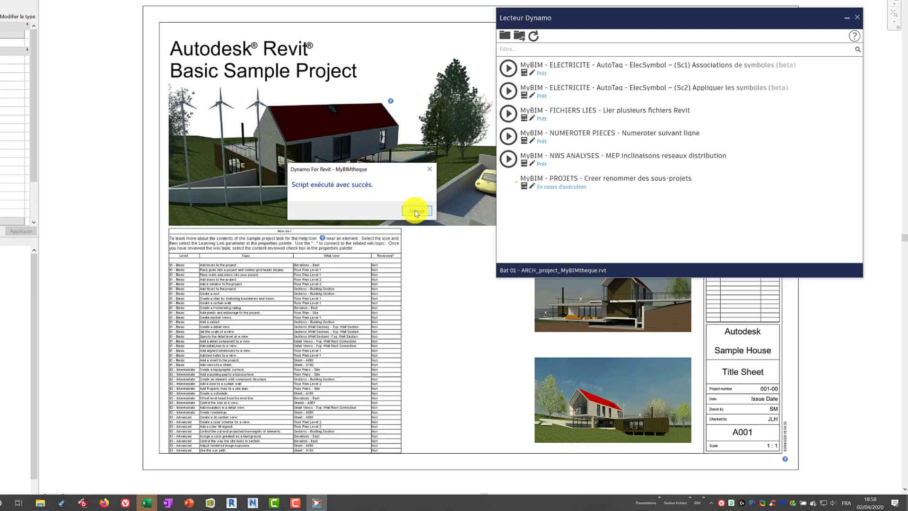
pyautogui.click(485, 241)
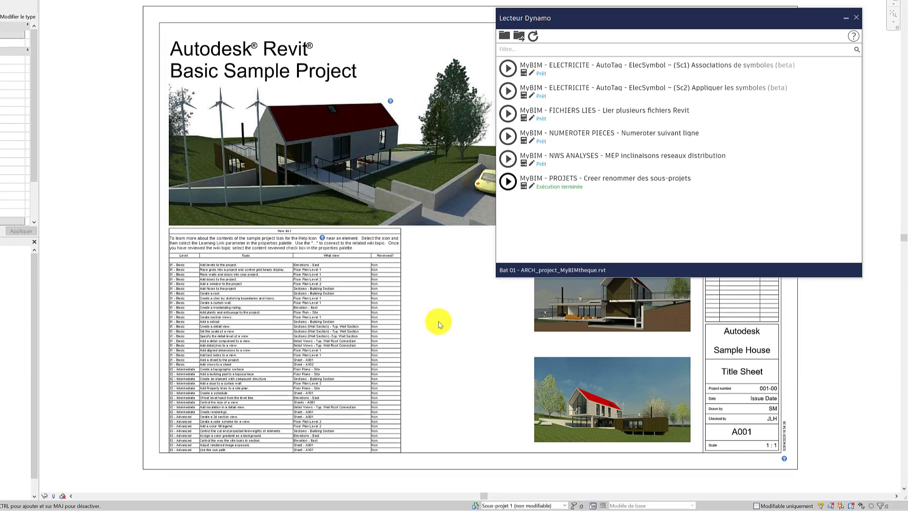
pyautogui.click(858, 18)
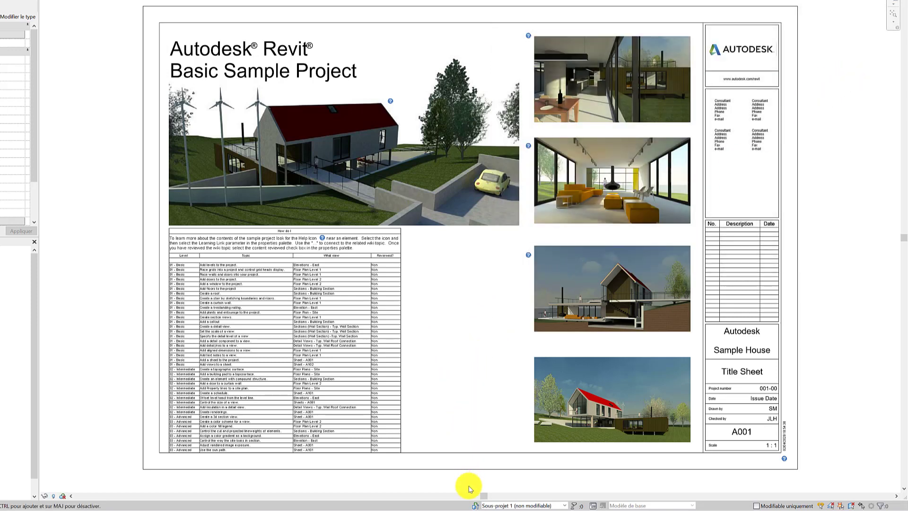
# - Open the Sous-projets dialog and examine the NIVEAUX, MURS and Sous-projet 1 worksets
pyautogui.click(477, 507)
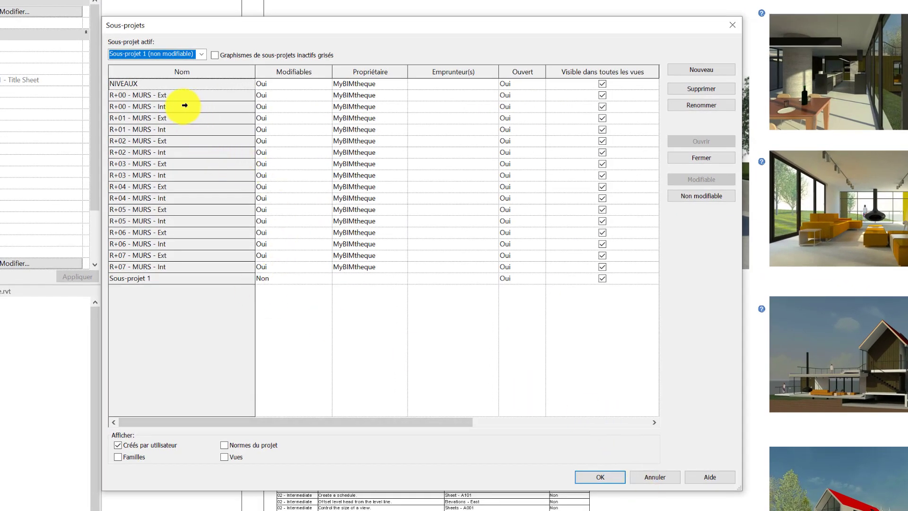
pyautogui.click(123, 84)
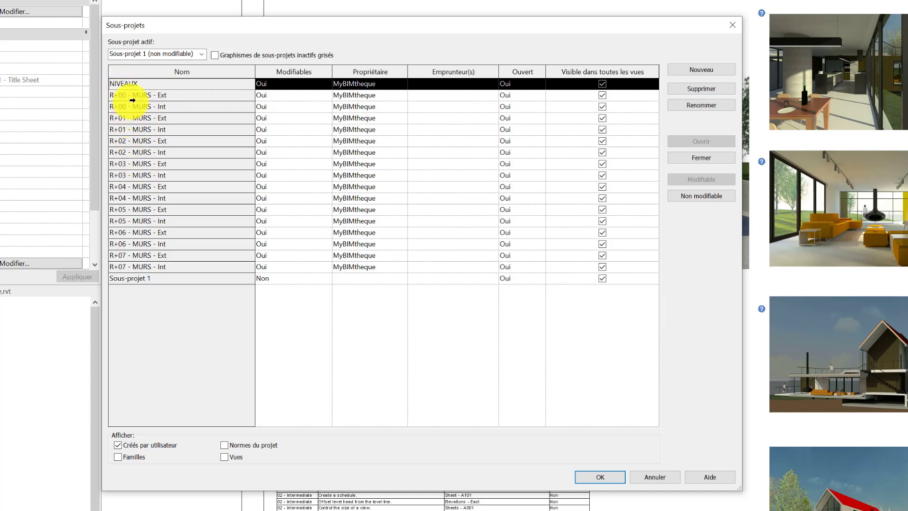
pyautogui.click(133, 96)
pyautogui.moveTo(133, 100); pyautogui.dragTo(122, 264)
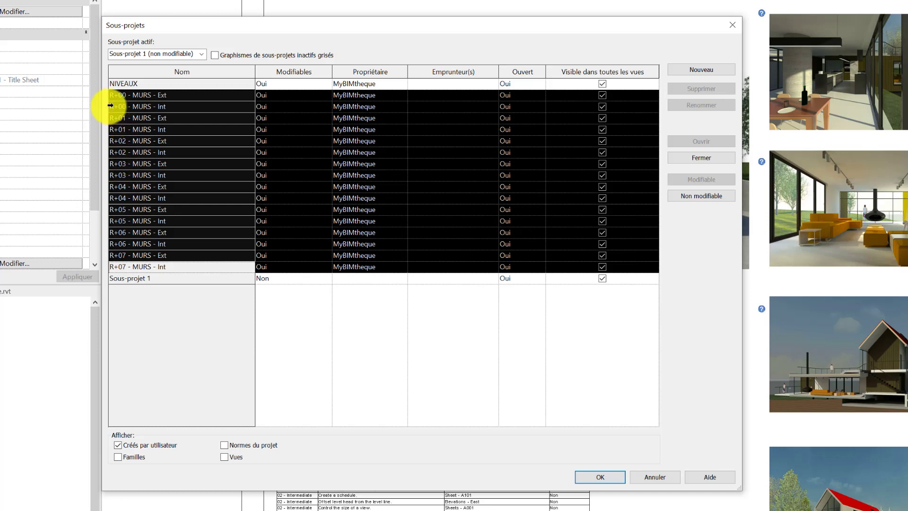
pyautogui.click(122, 96)
pyautogui.moveTo(122, 97); pyautogui.dragTo(152, 132)
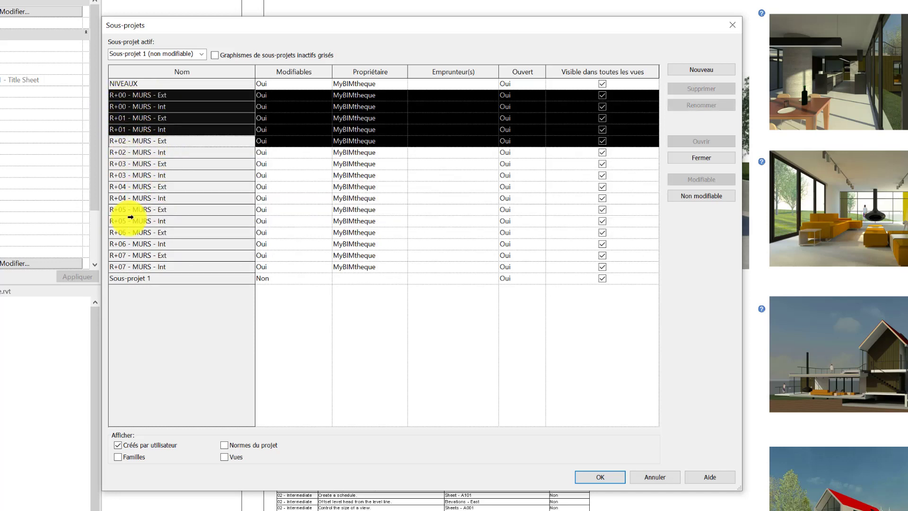
pyautogui.click(135, 281)
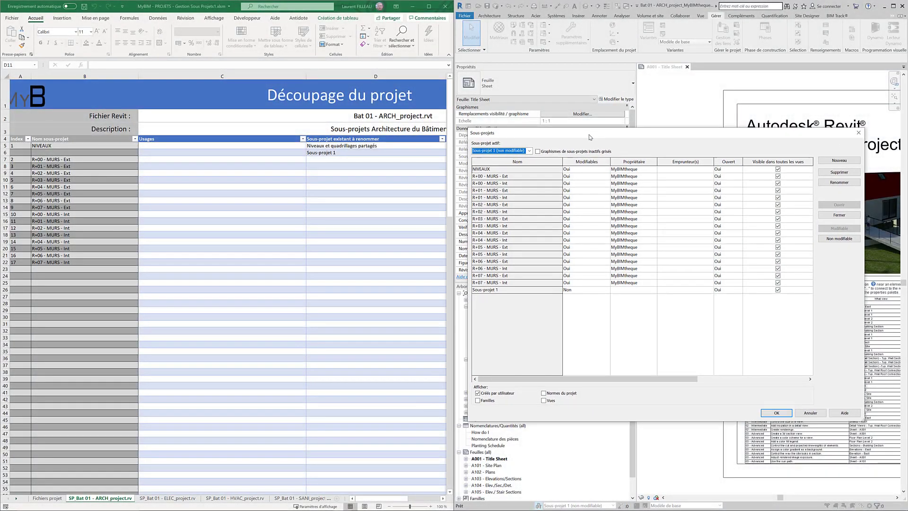
# - Compare the NIVEAUX workset in Revit with its Excel row and the existing workset name listed there for renaming
pyautogui.moveTo(589, 137); pyautogui.dragTo(495, 126)
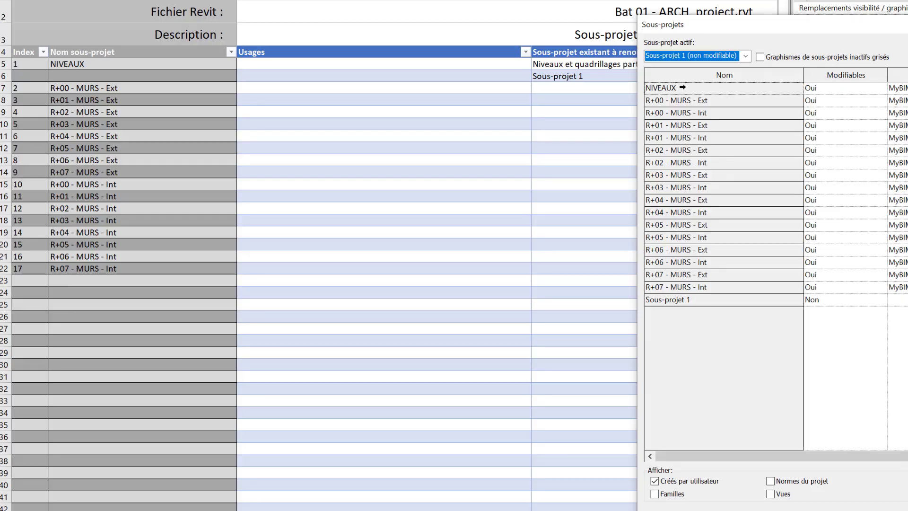
pyautogui.moveTo(712, 30); pyautogui.dragTo(865, 35)
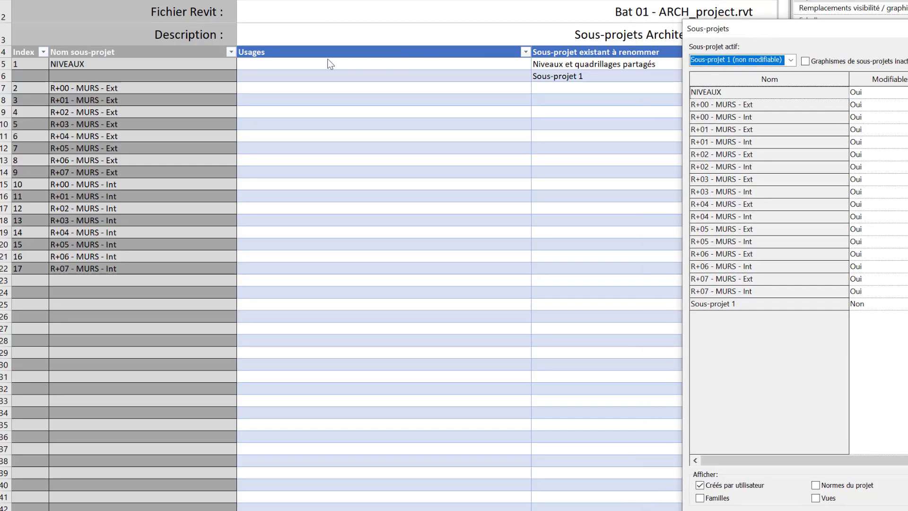
pyautogui.click(184, 62)
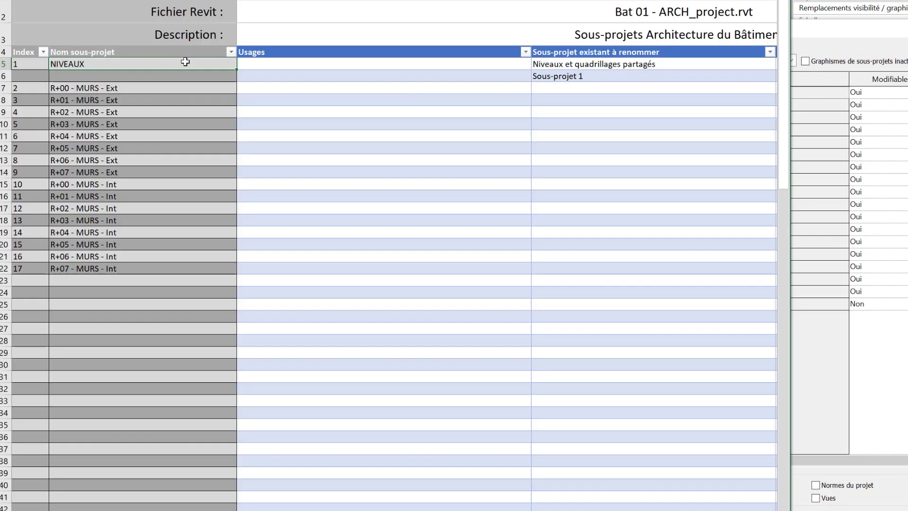
pyautogui.click(588, 65)
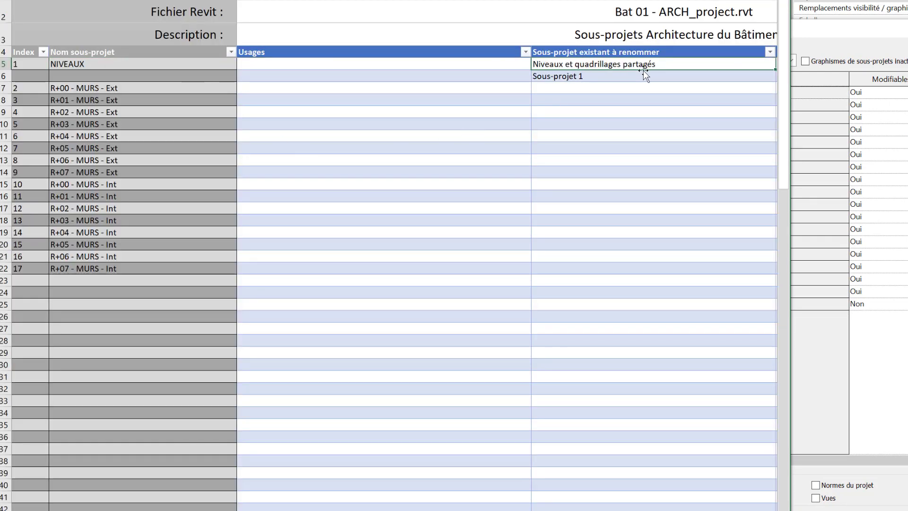
pyautogui.moveTo(844, 32); pyautogui.dragTo(626, 29)
pyautogui.click(240, 131)
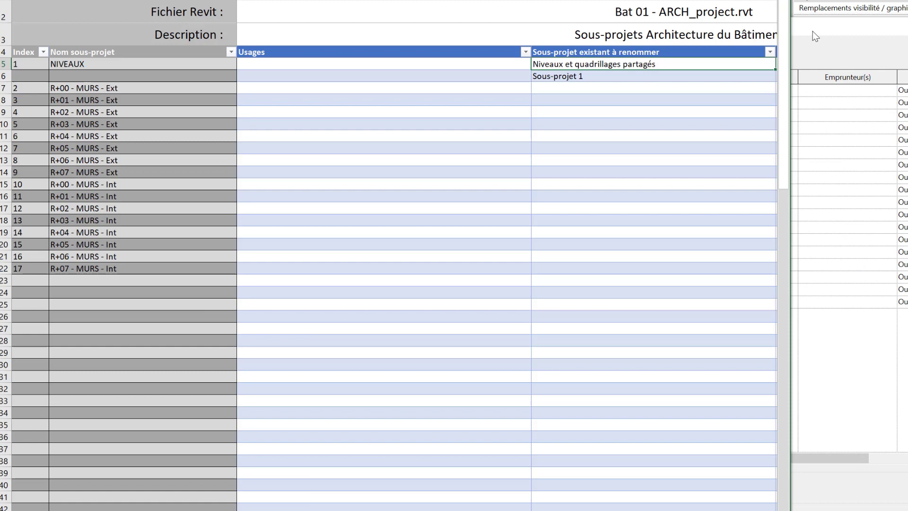
# - Compare the MURS worksets from R+00 to R+07 in the Sous-projets dialog with the names in the Excel list
pyautogui.moveTo(804, 30); pyautogui.dragTo(583, 6)
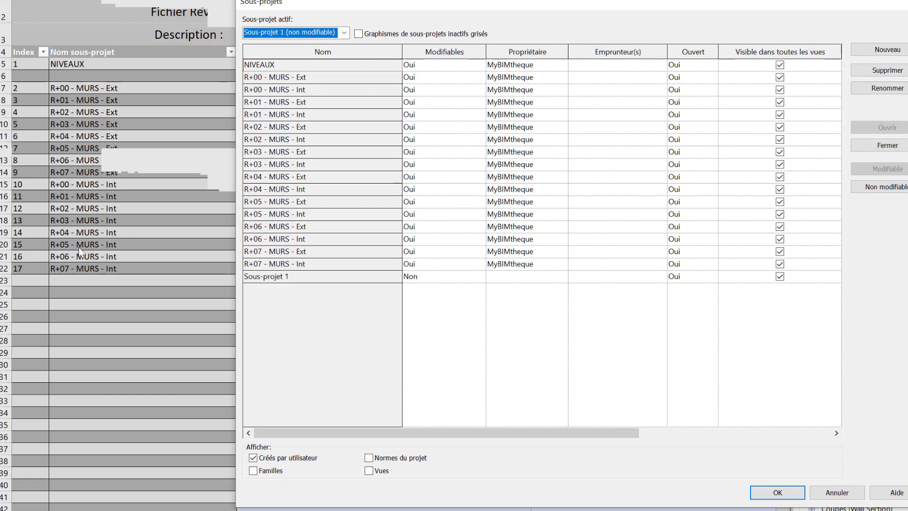
pyautogui.click(267, 80)
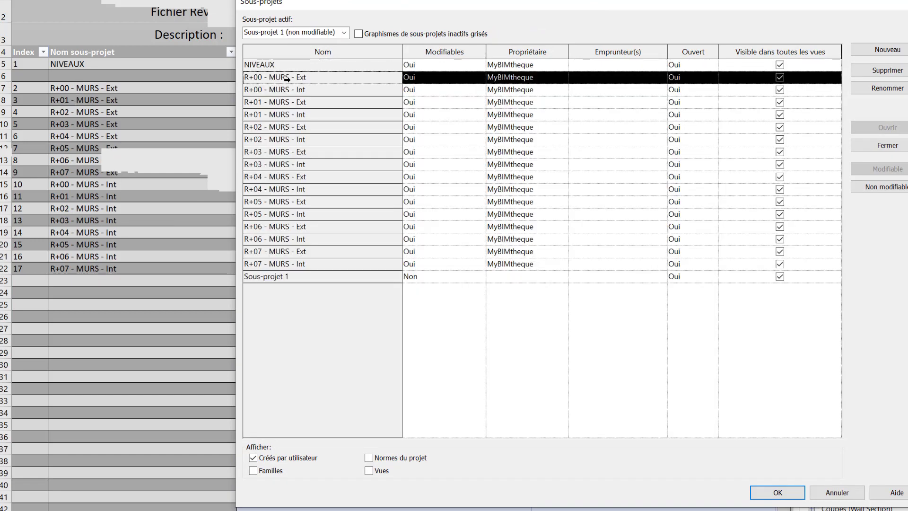
pyautogui.click(269, 264)
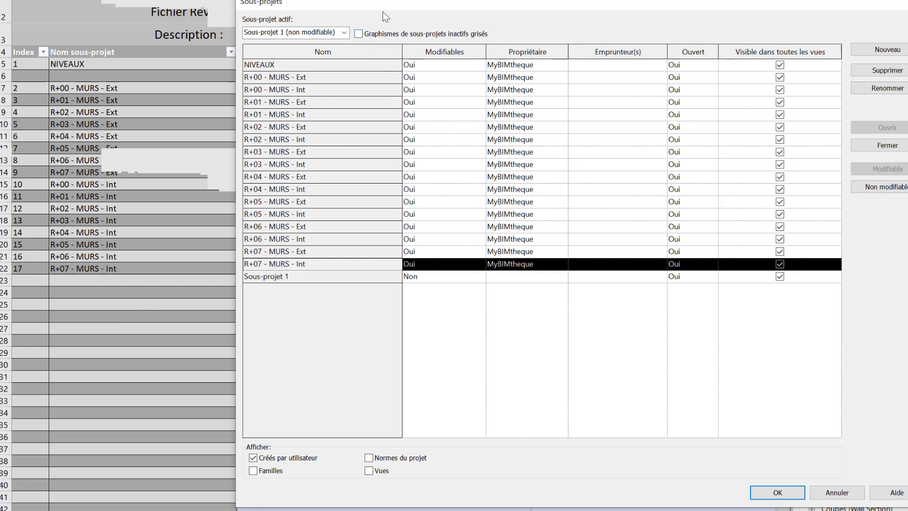
pyautogui.moveTo(383, 13); pyautogui.dragTo(799, 0)
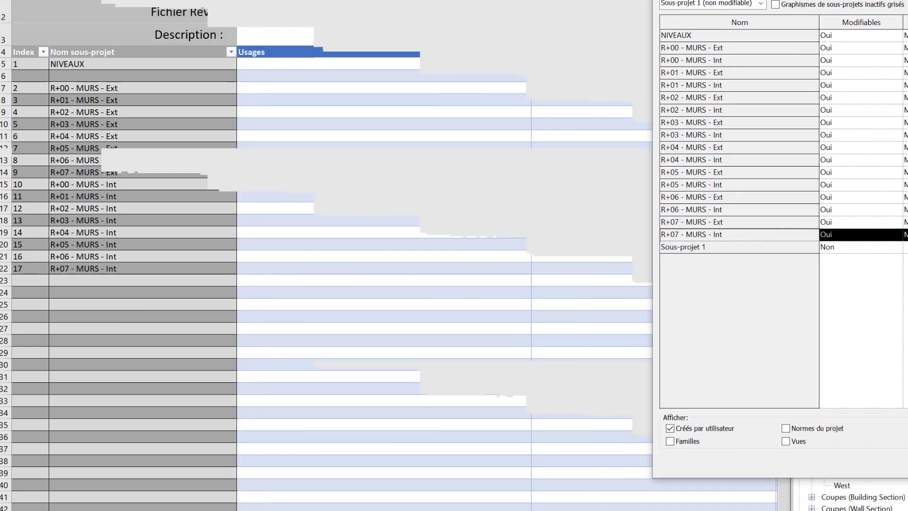
# - Check the Sous-projet 1 workset in Revit against its row in the Excel column of existing worksets to rename
pyautogui.click(688, 247)
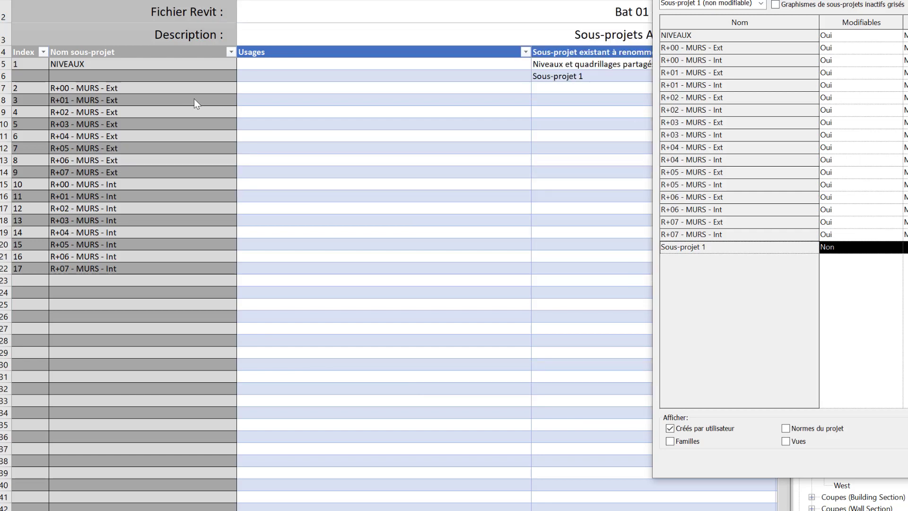
pyautogui.moveTo(710, 0); pyautogui.dragTo(825, 0)
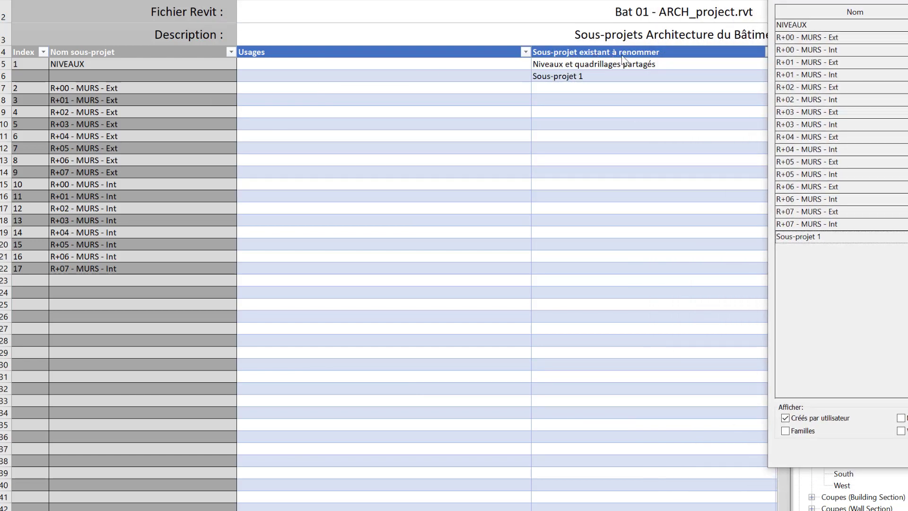
pyautogui.click(574, 75)
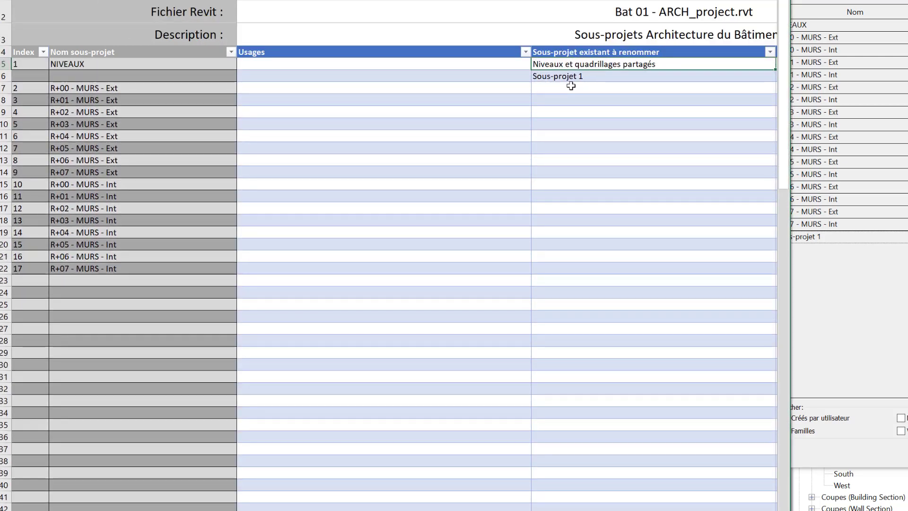
pyautogui.click(558, 76)
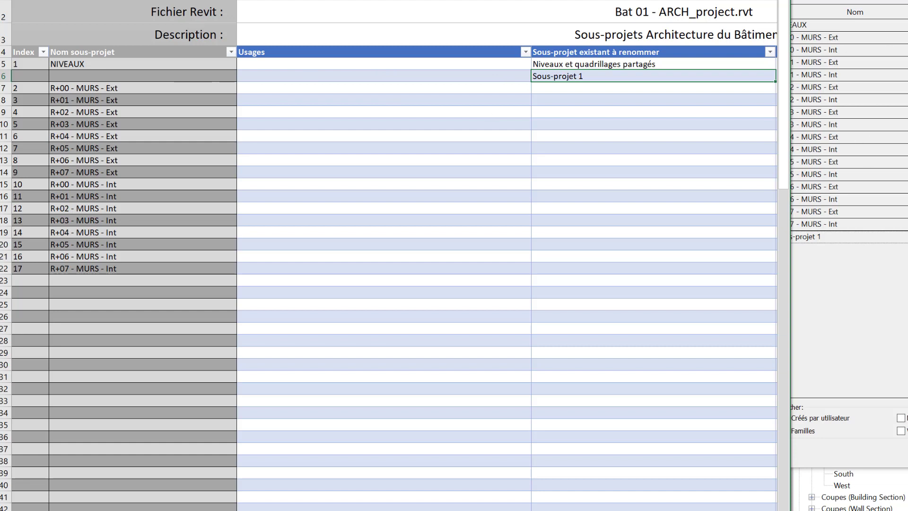
pyautogui.click(865, 208)
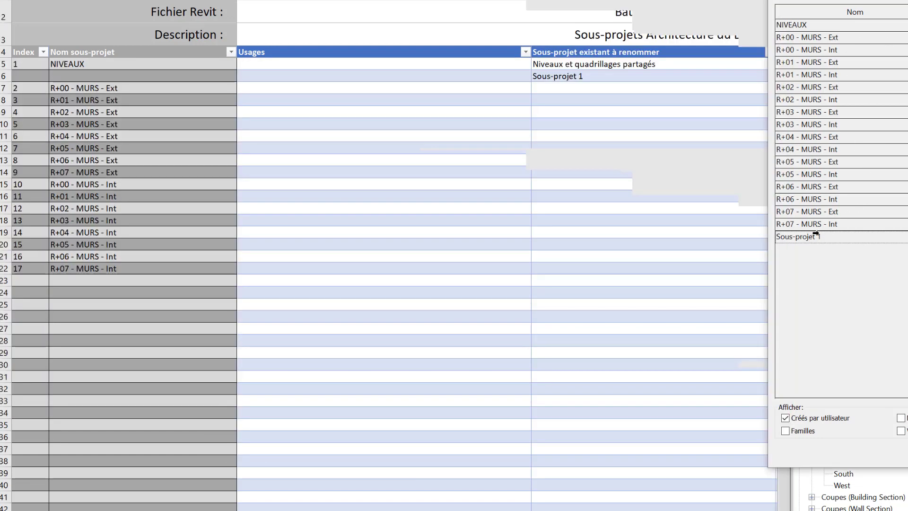